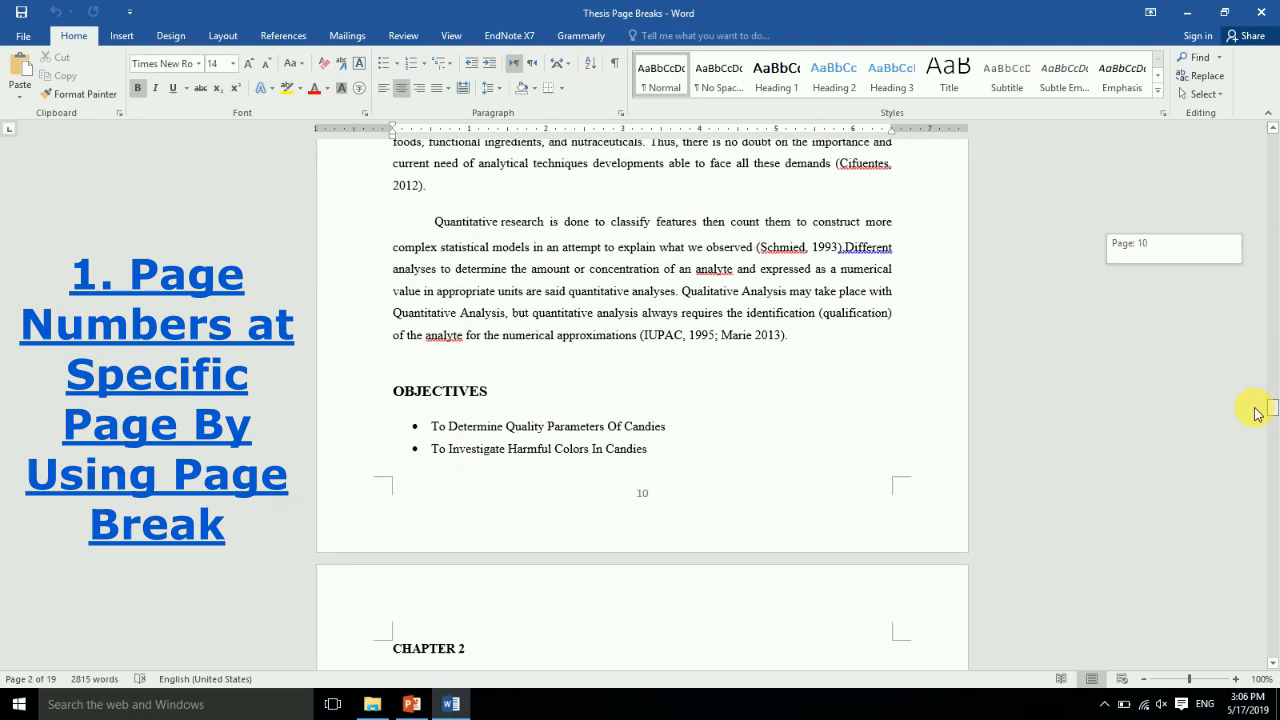
Change the number format of the title page's footer page number to uppercase Roman numerals (I, II, III, ...) and return to the document body
{"action": "left_click_drag", "start_coordinate": [1272, 426], "coordinate": [1262, 140]}
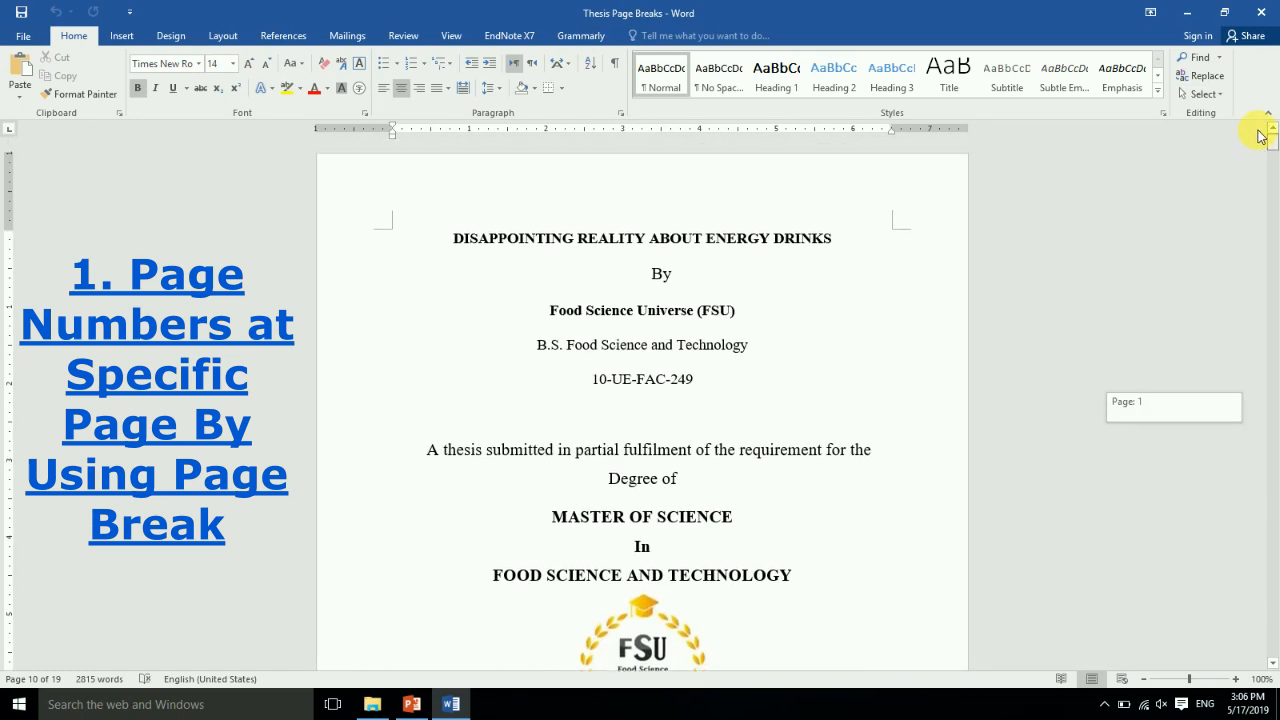
{"action": "left_click_drag", "start_coordinate": [1265, 148], "coordinate": [1266, 163]}
{"action": "left_click", "coordinate": [657, 405]}
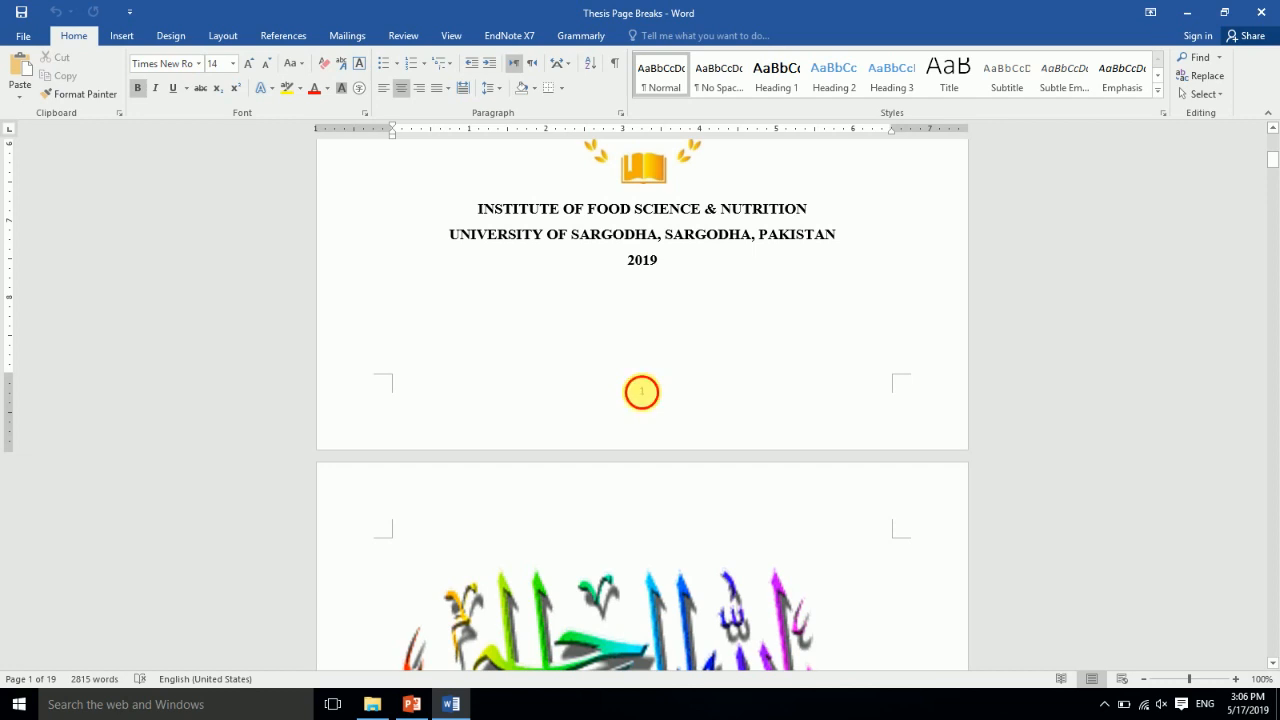
{"action": "double_click", "coordinate": [642, 392]}
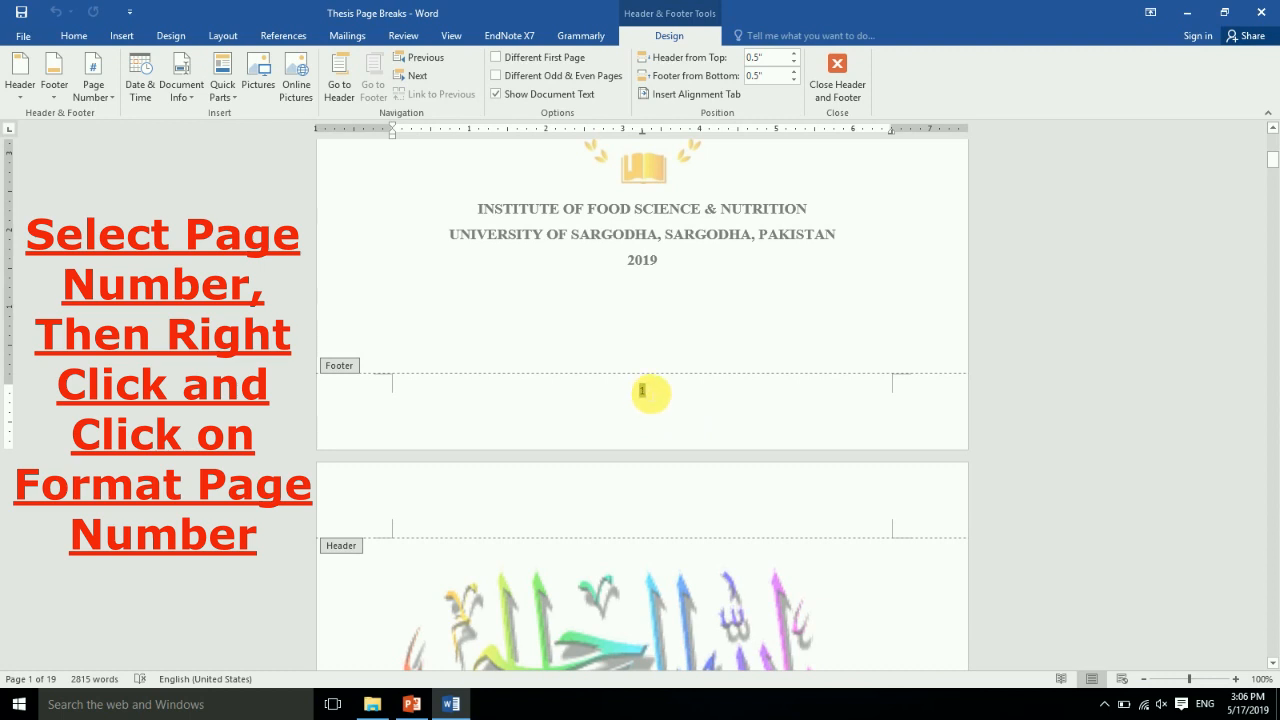
{"action": "double_click", "coordinate": [642, 391]}
{"action": "right_click", "coordinate": [643, 395]}
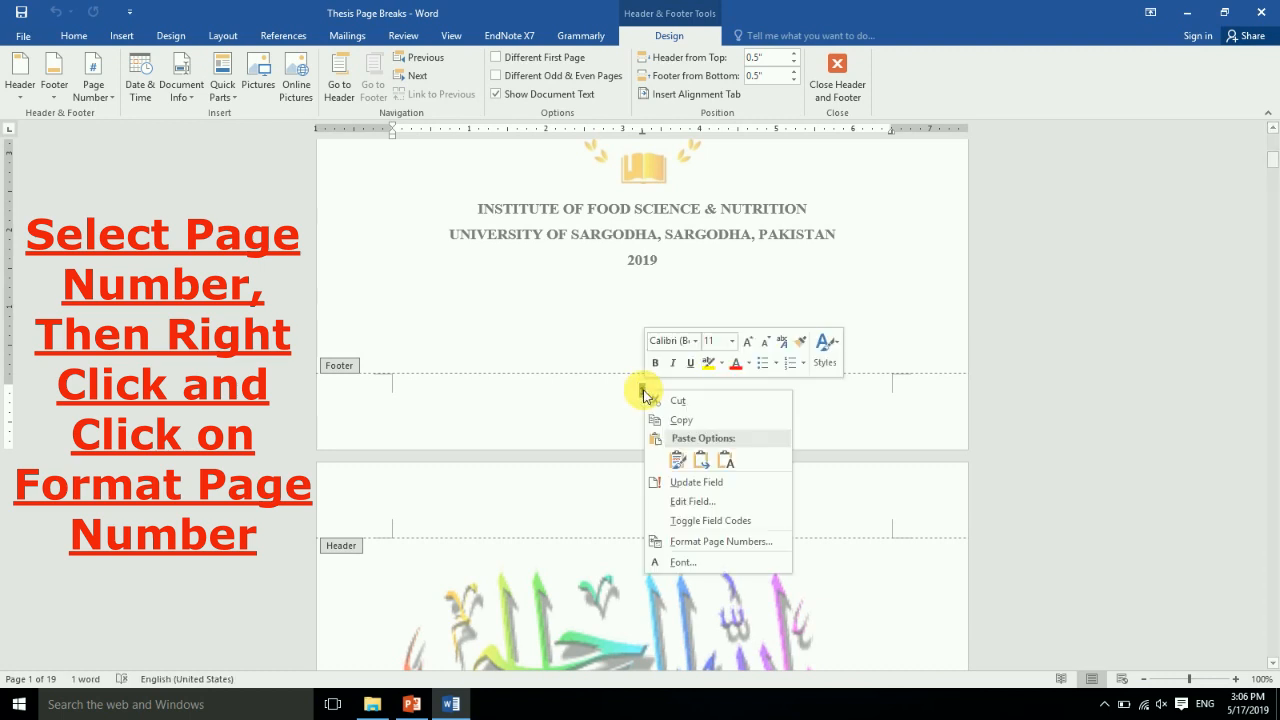
{"action": "left_click", "coordinate": [725, 543]}
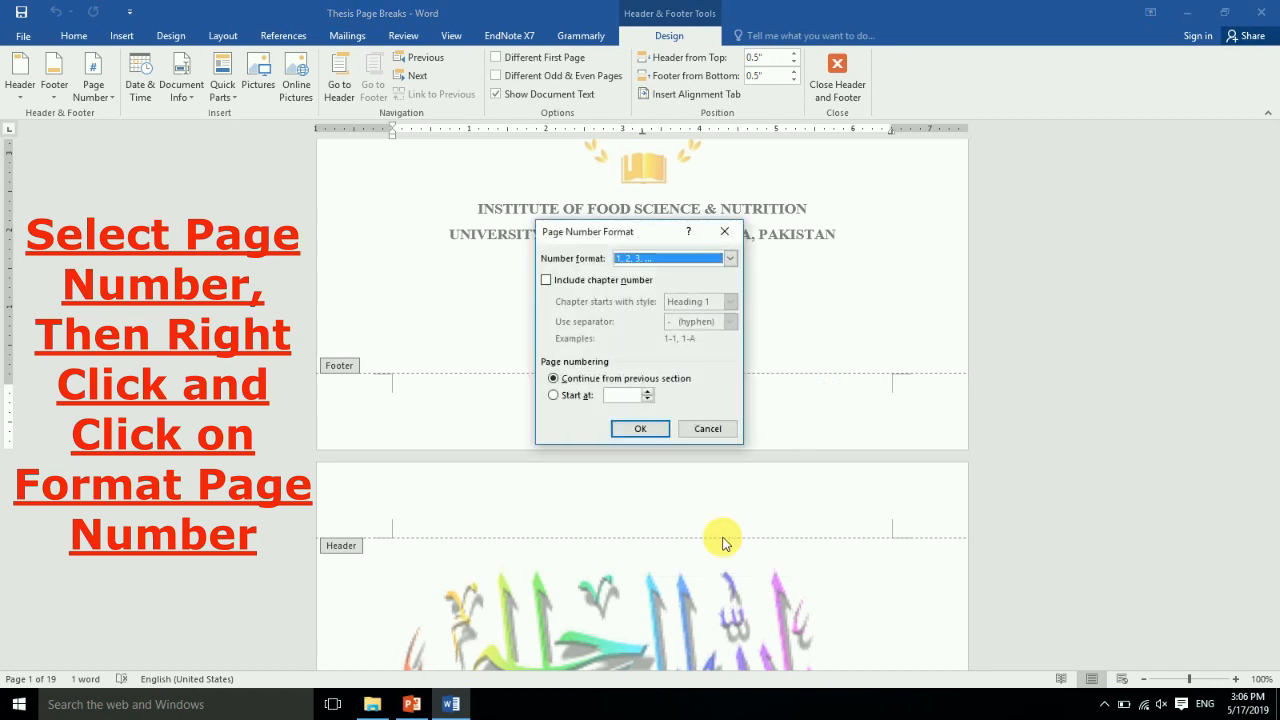
{"action": "left_click", "coordinate": [729, 260]}
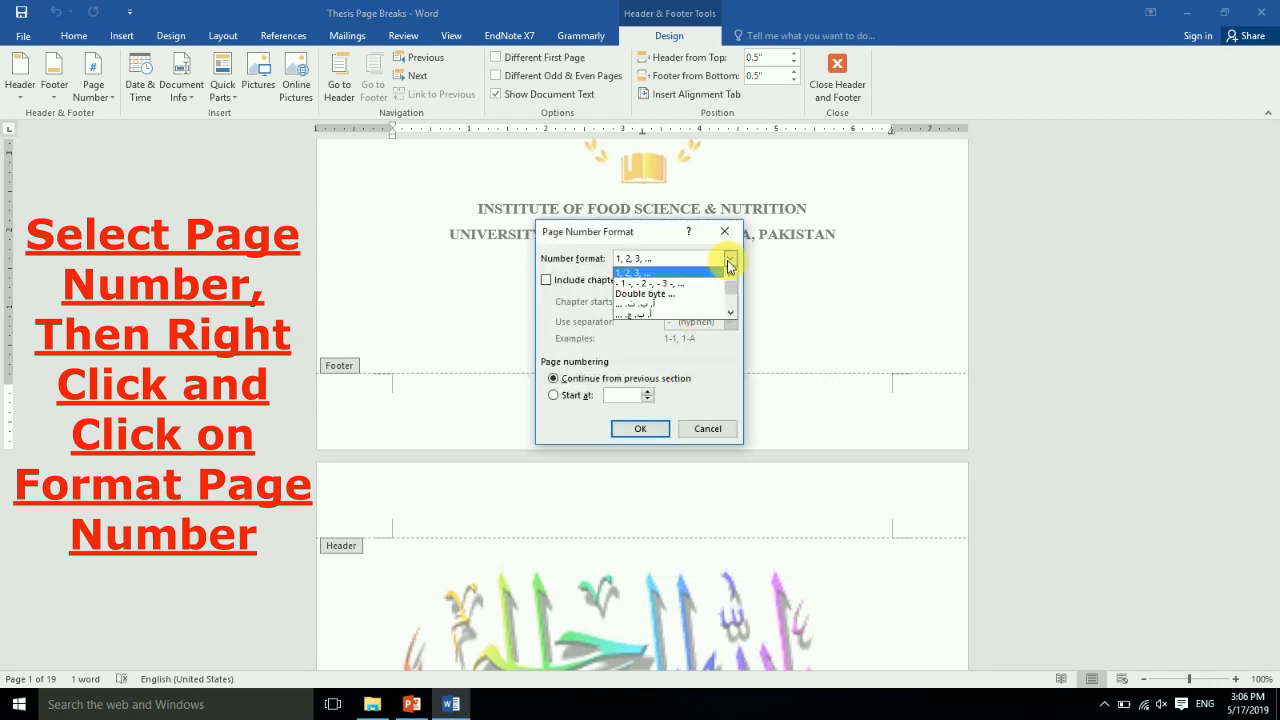
{"action": "left_click", "coordinate": [730, 313]}
{"action": "left_click", "coordinate": [730, 313]}
{"action": "left_click", "coordinate": [730, 313]}
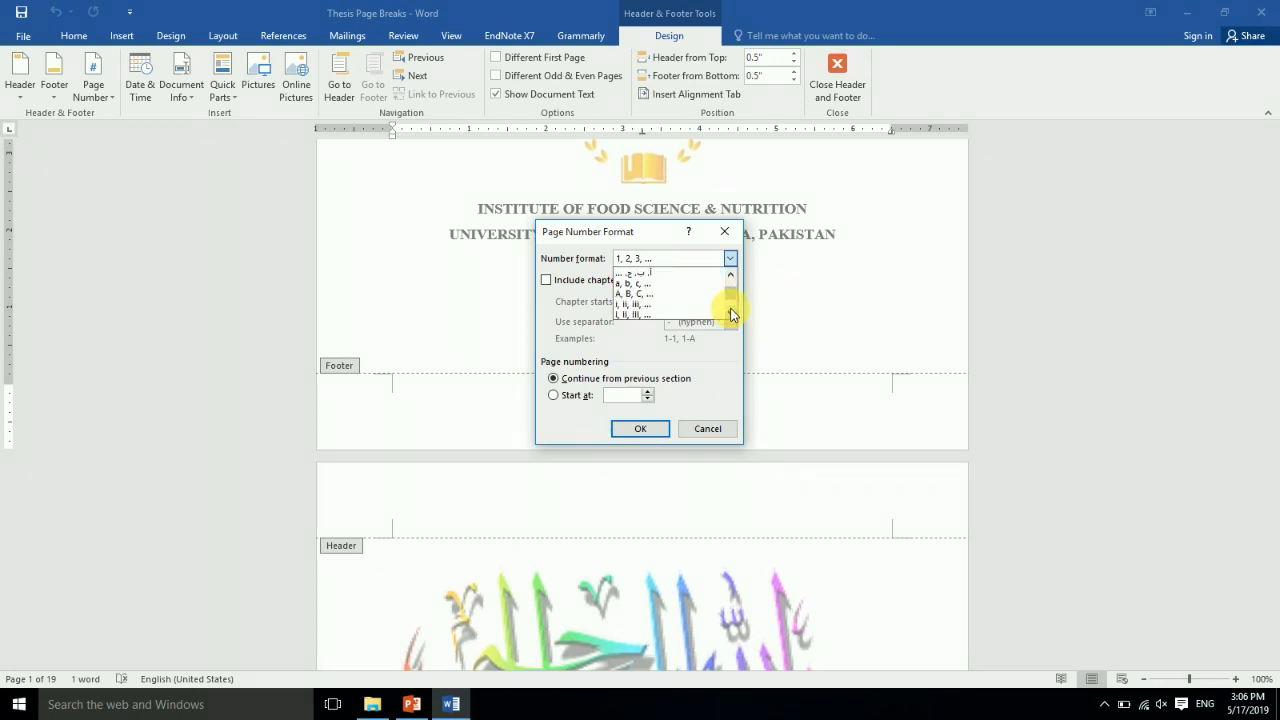
{"action": "left_click", "coordinate": [652, 314]}
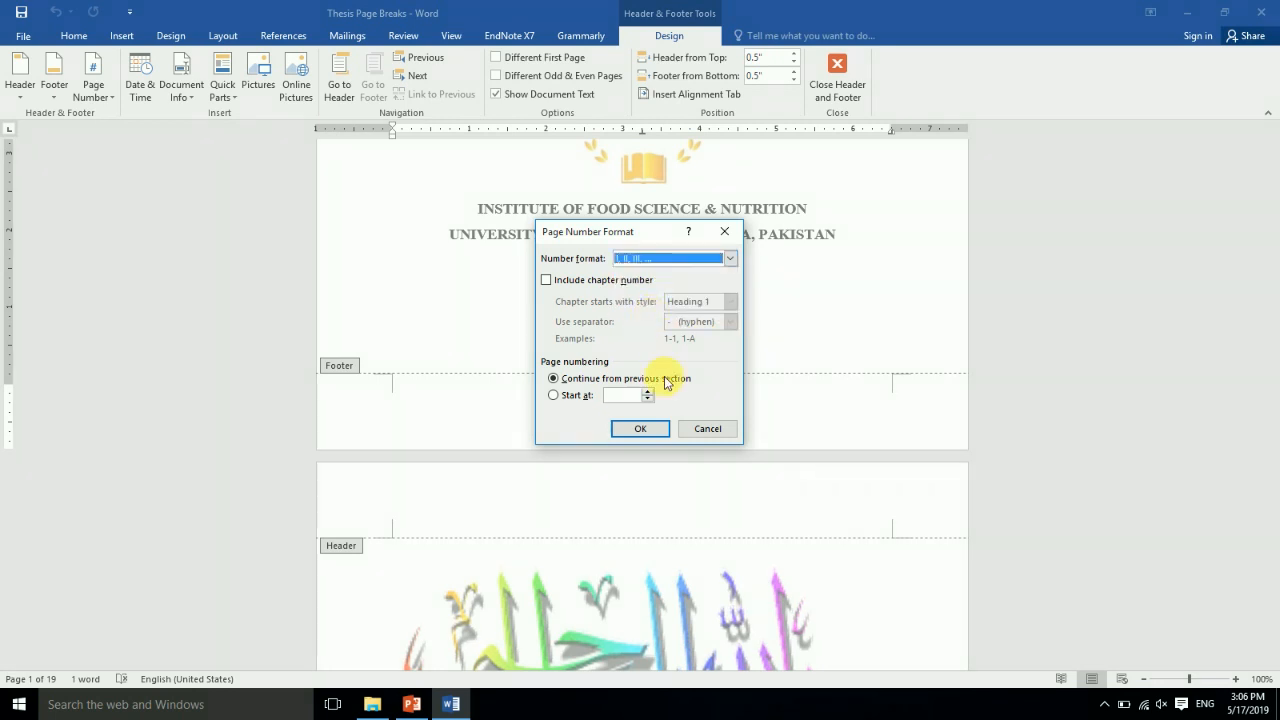
{"action": "left_click", "coordinate": [659, 430]}
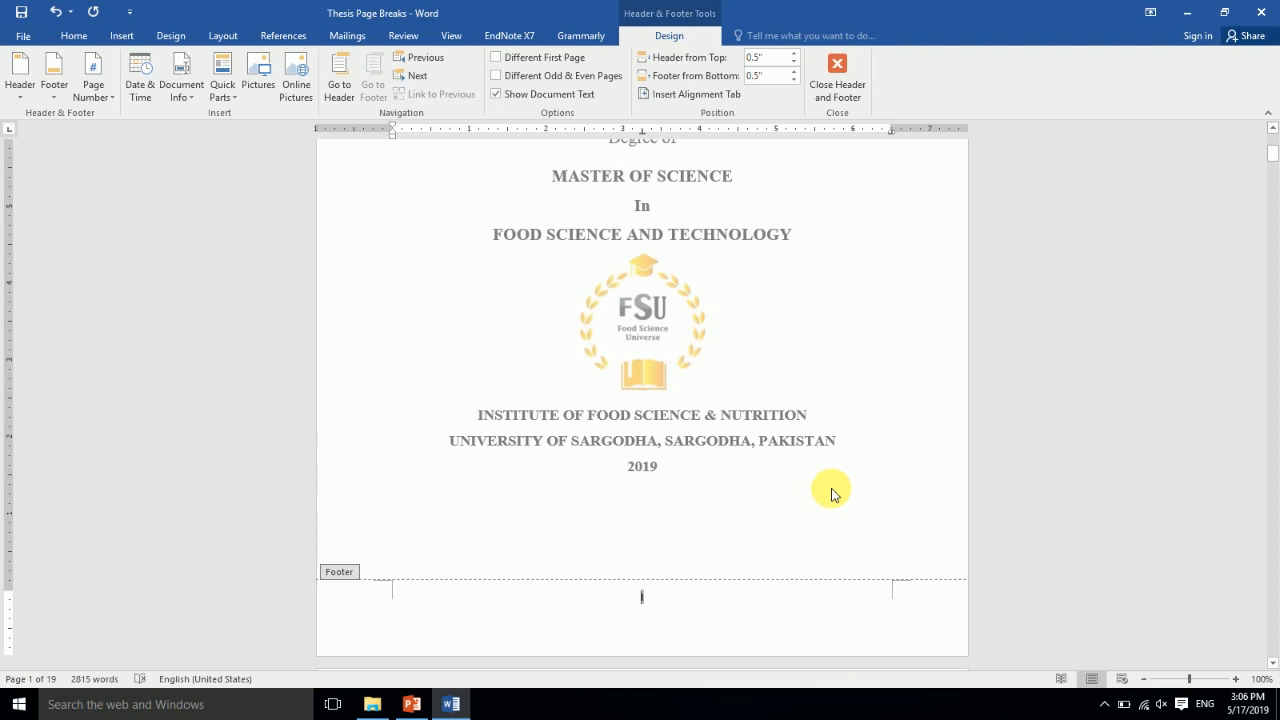
{"action": "double_click", "coordinate": [834, 329]}
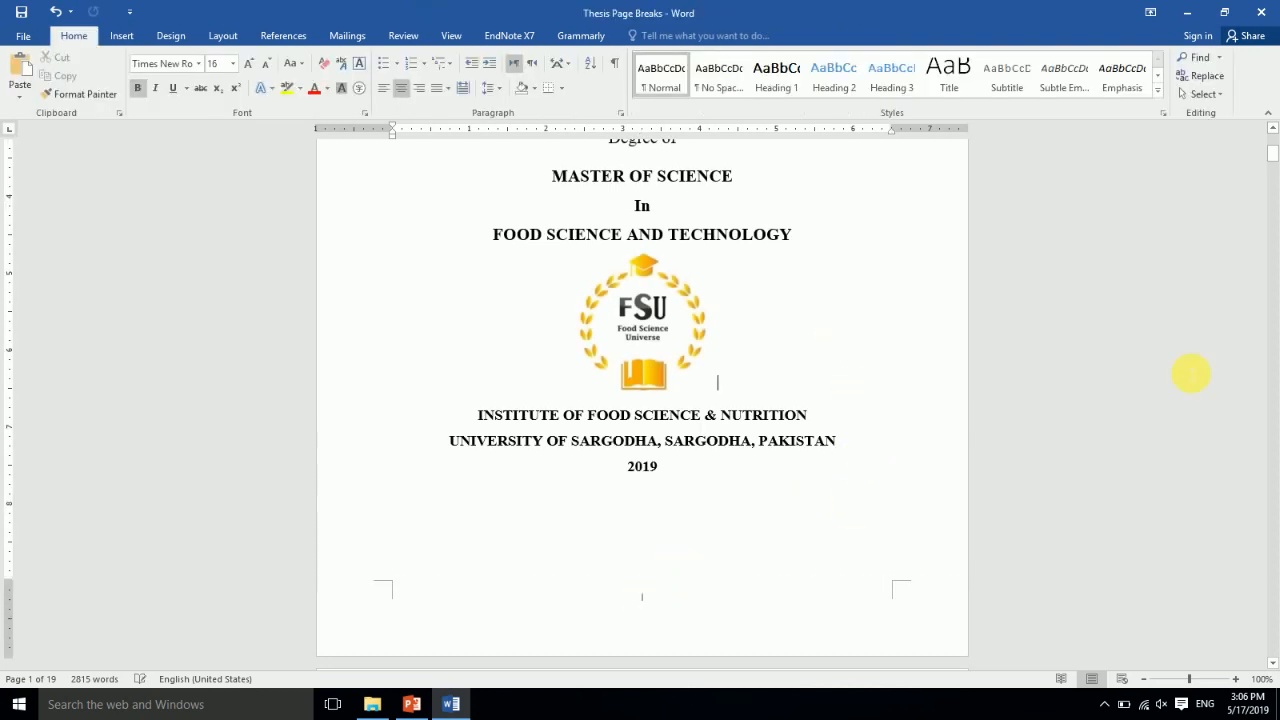
Insert a Continuous section break directly before the CHAPTER 1 heading
{"action": "left_click_drag", "start_coordinate": [1273, 160], "coordinate": [1250, 396]}
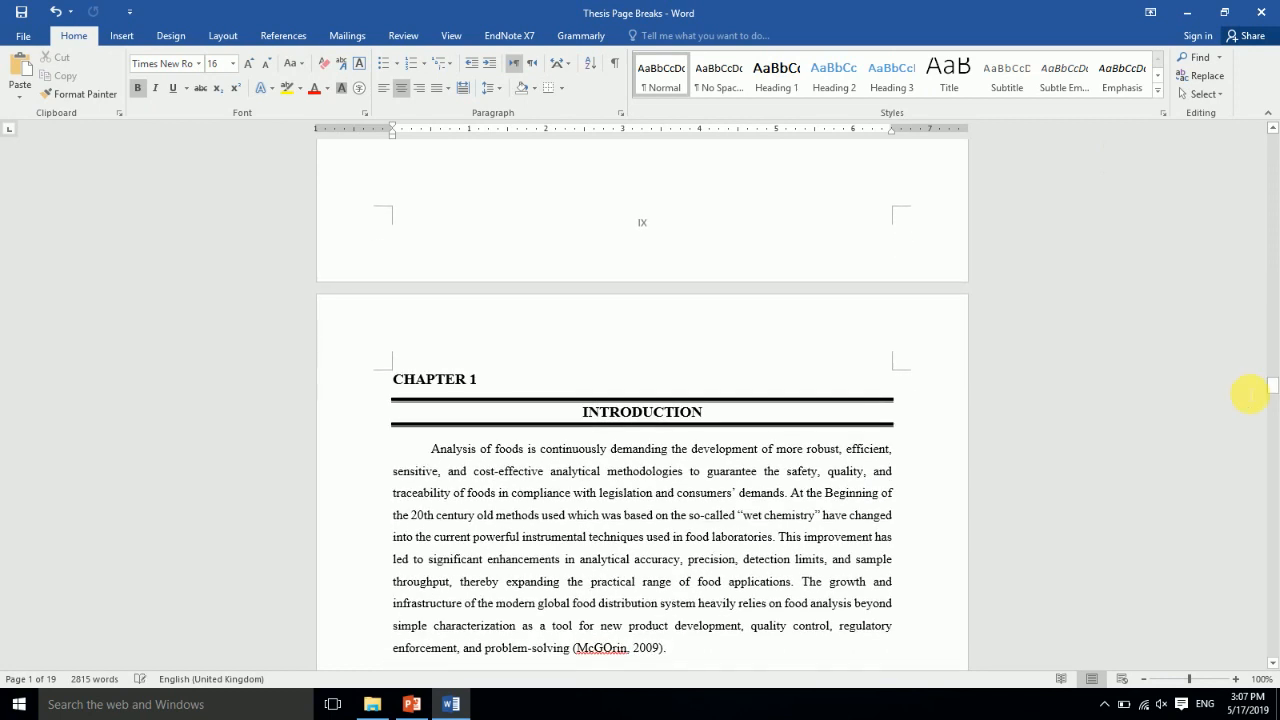
{"action": "left_click", "coordinate": [438, 366]}
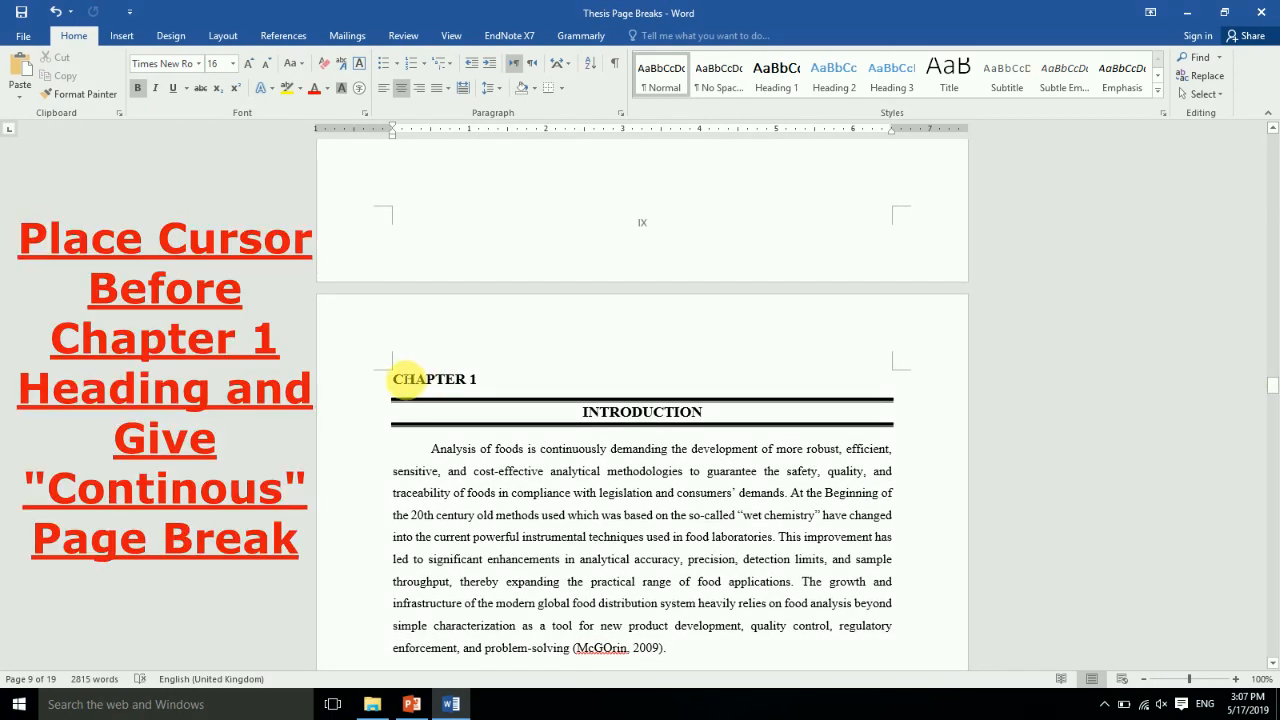
{"action": "left_click", "coordinate": [393, 381]}
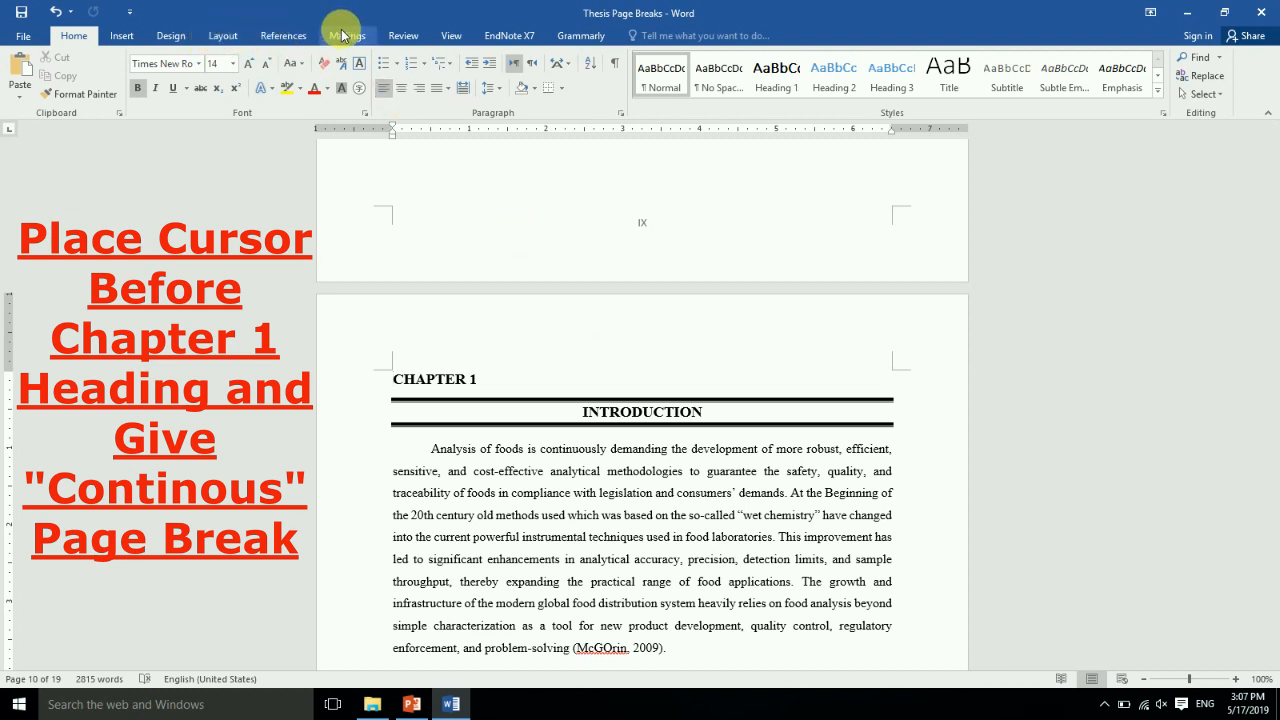
{"action": "left_click", "coordinate": [222, 35]}
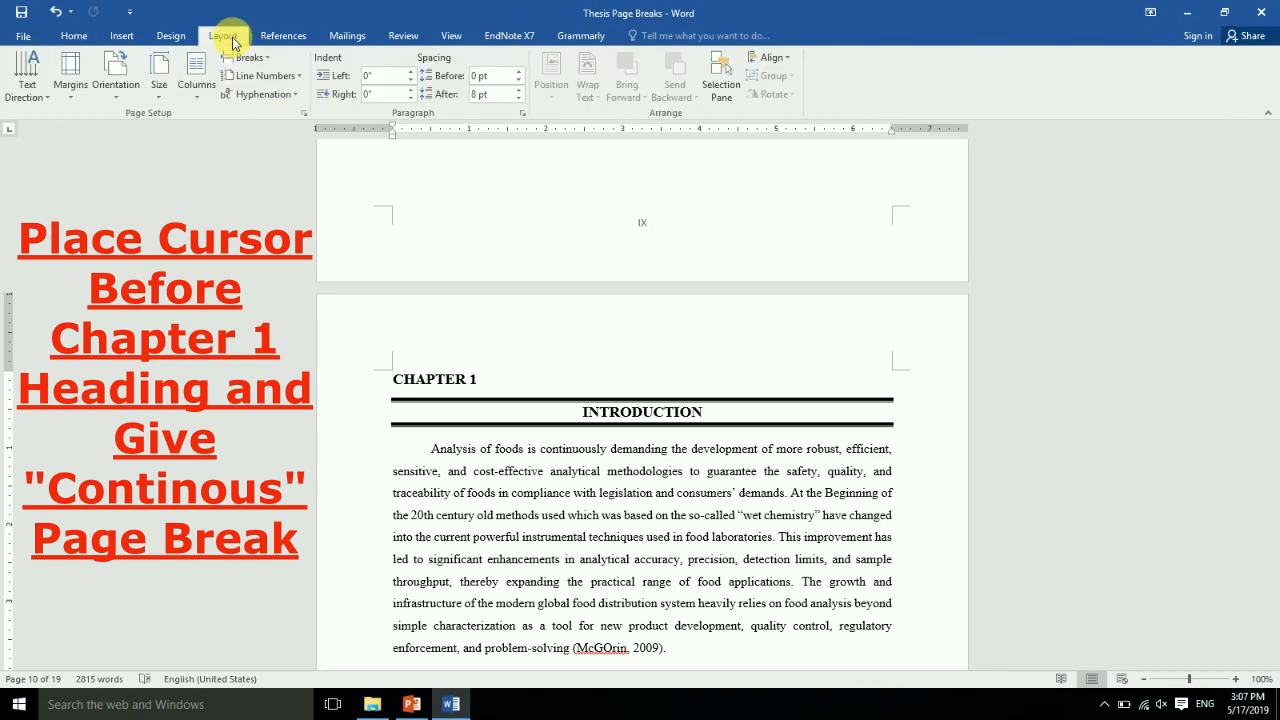
{"action": "left_click", "coordinate": [270, 58]}
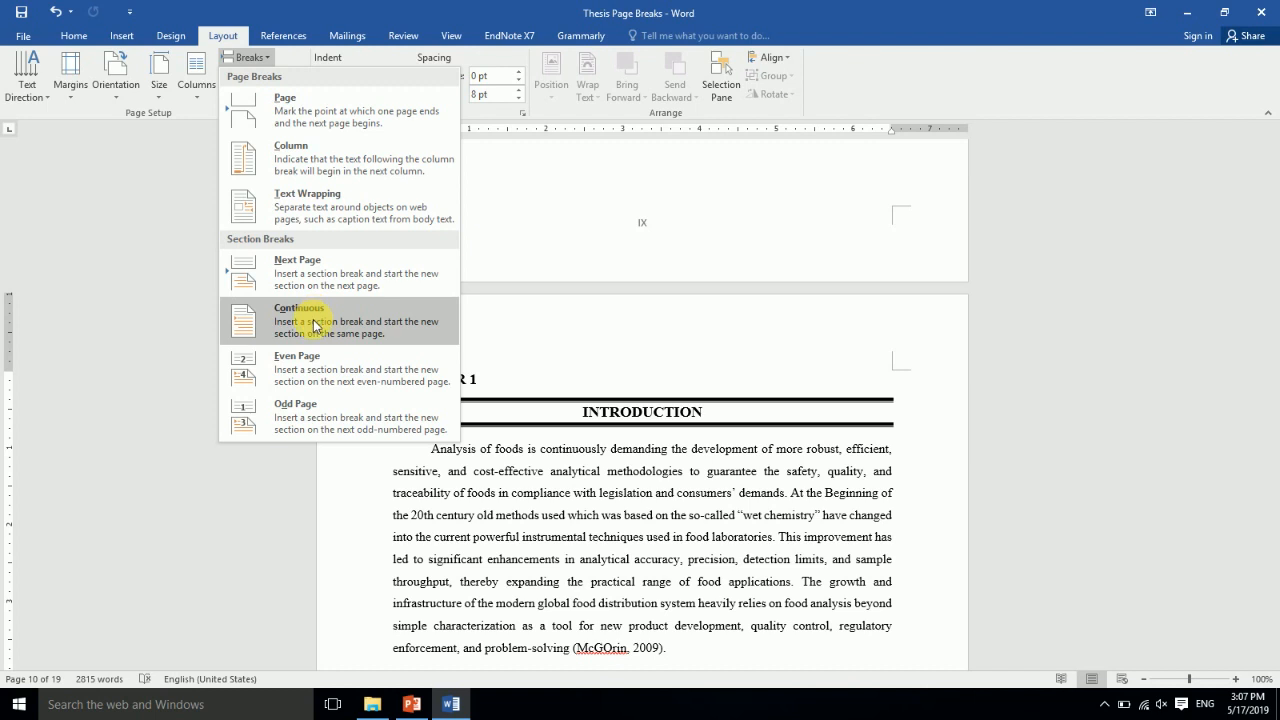
{"action": "left_click", "coordinate": [316, 324]}
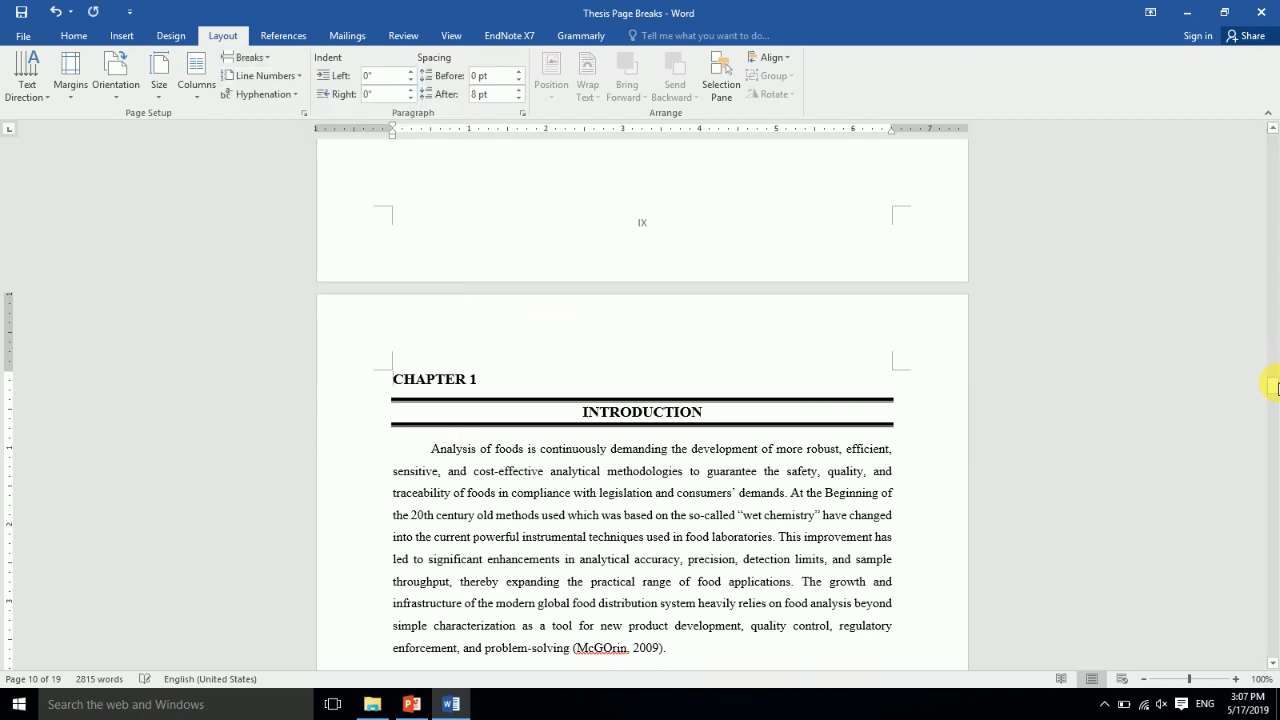
Unlink the Section 2 footer on the first Chapter 1 page from the previous section
{"action": "left_click_drag", "start_coordinate": [1272, 388], "coordinate": [1273, 409]}
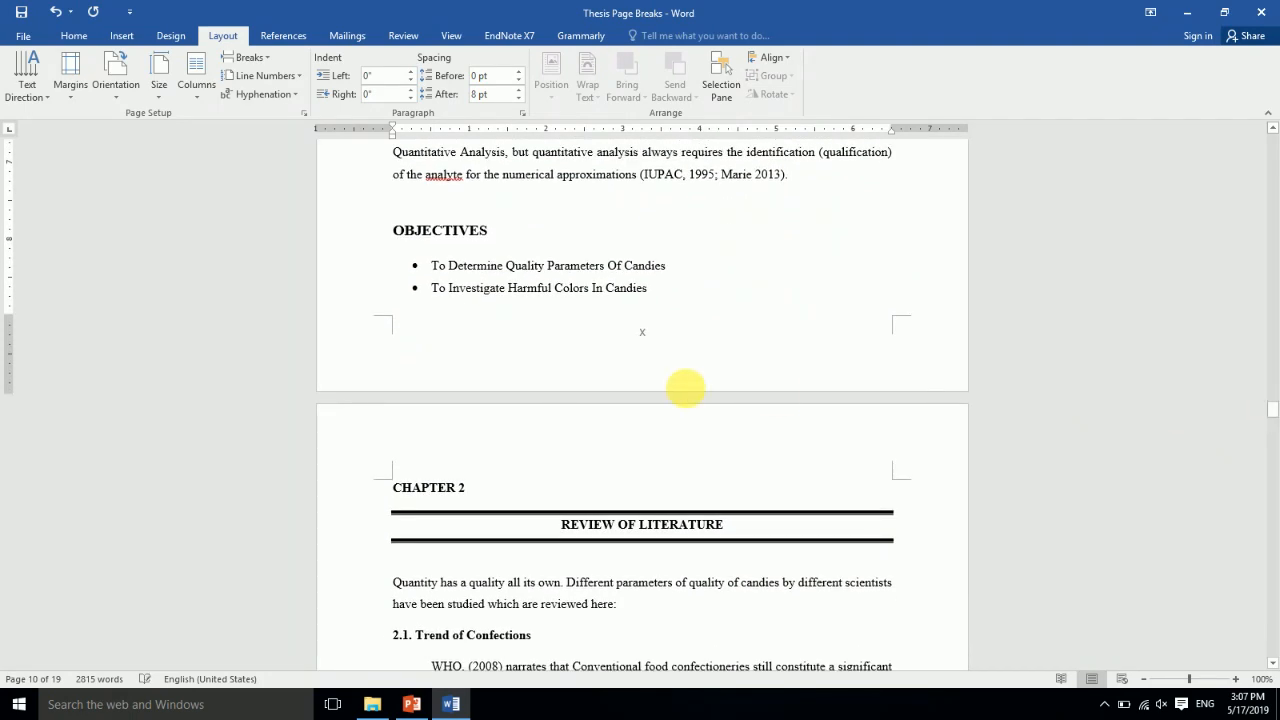
{"action": "double_click", "coordinate": [641, 335]}
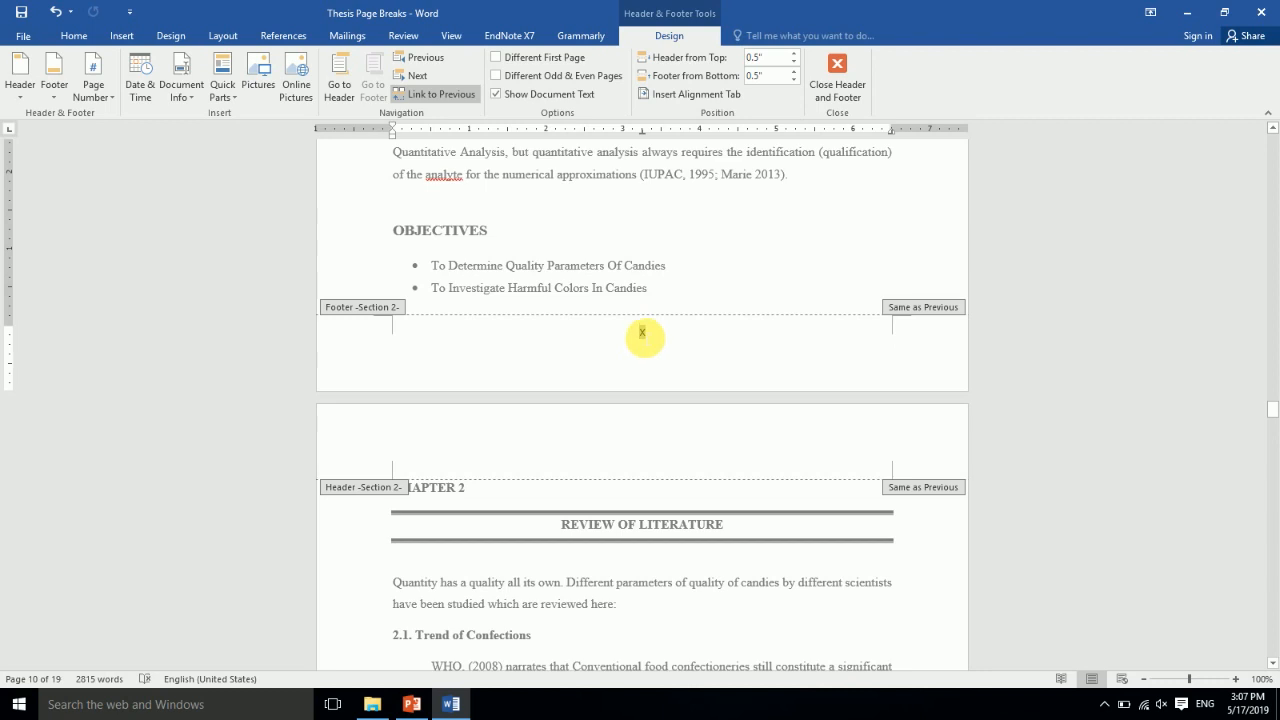
{"action": "double_click", "coordinate": [643, 333]}
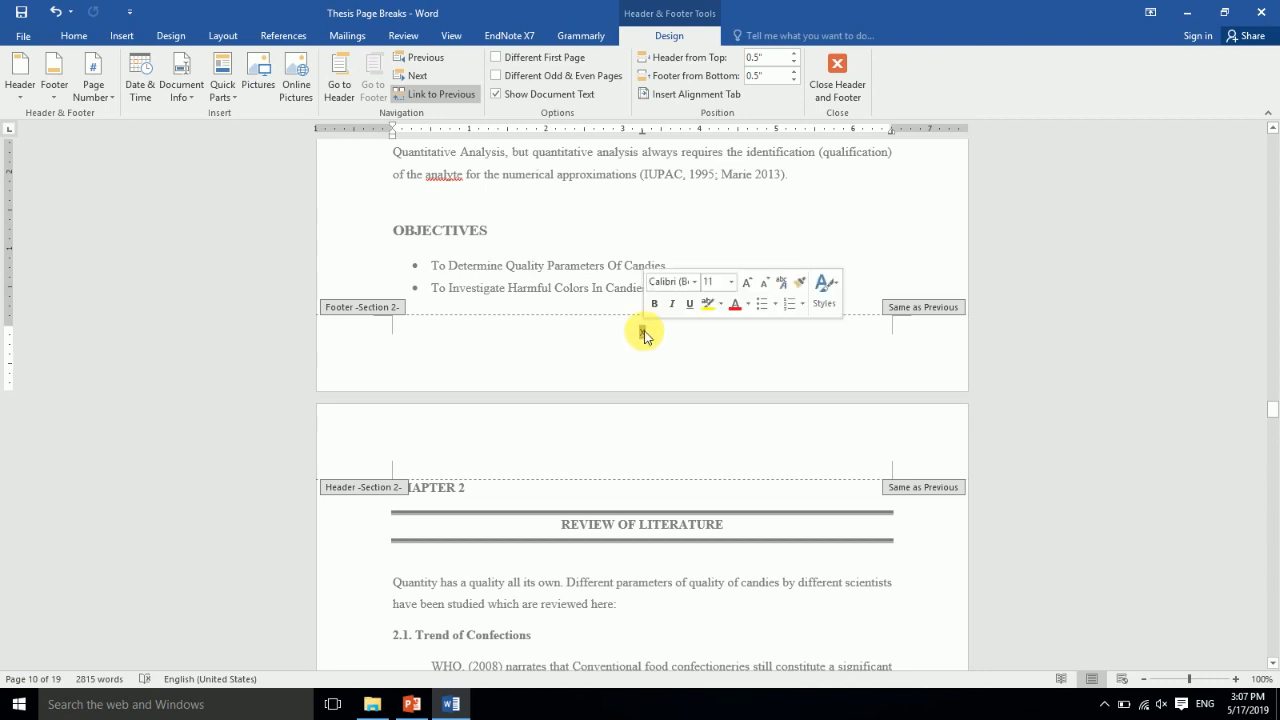
{"action": "left_click", "coordinate": [433, 96]}
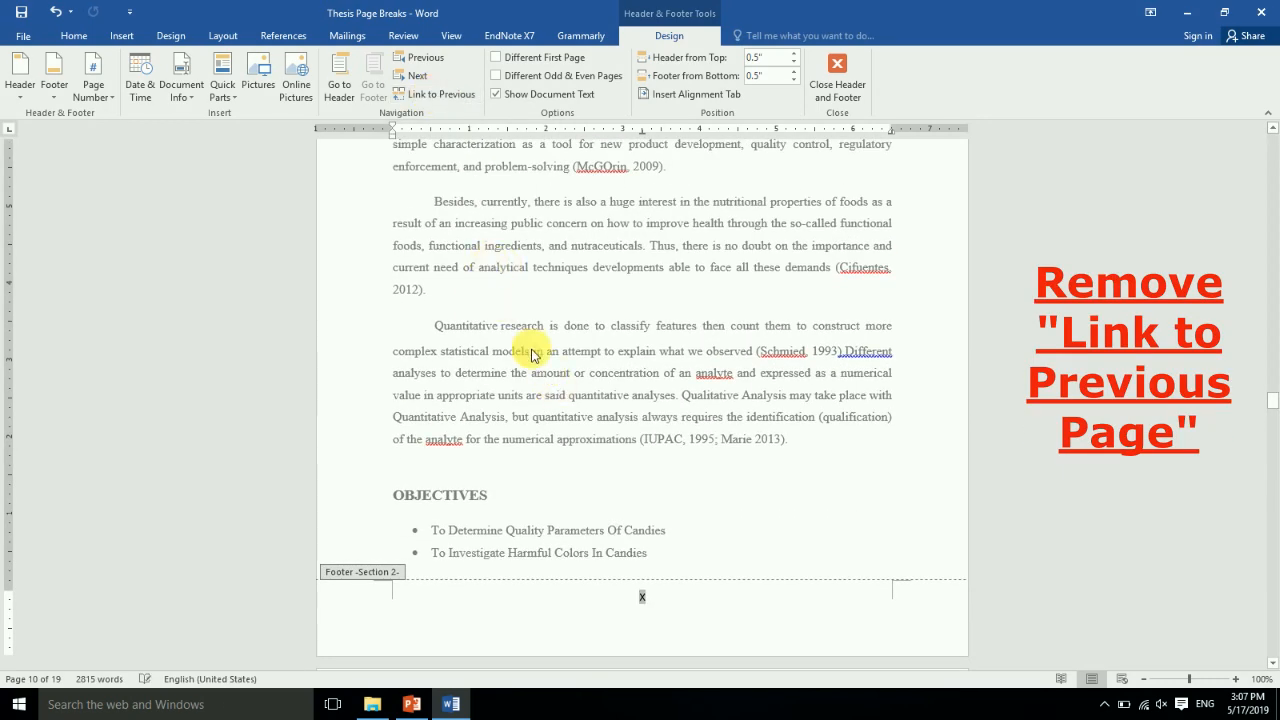
Format the Section 2 page numbers as 1, 2, 3, ... starting at 1, and return to the document body
{"action": "double_click", "coordinate": [642, 597]}
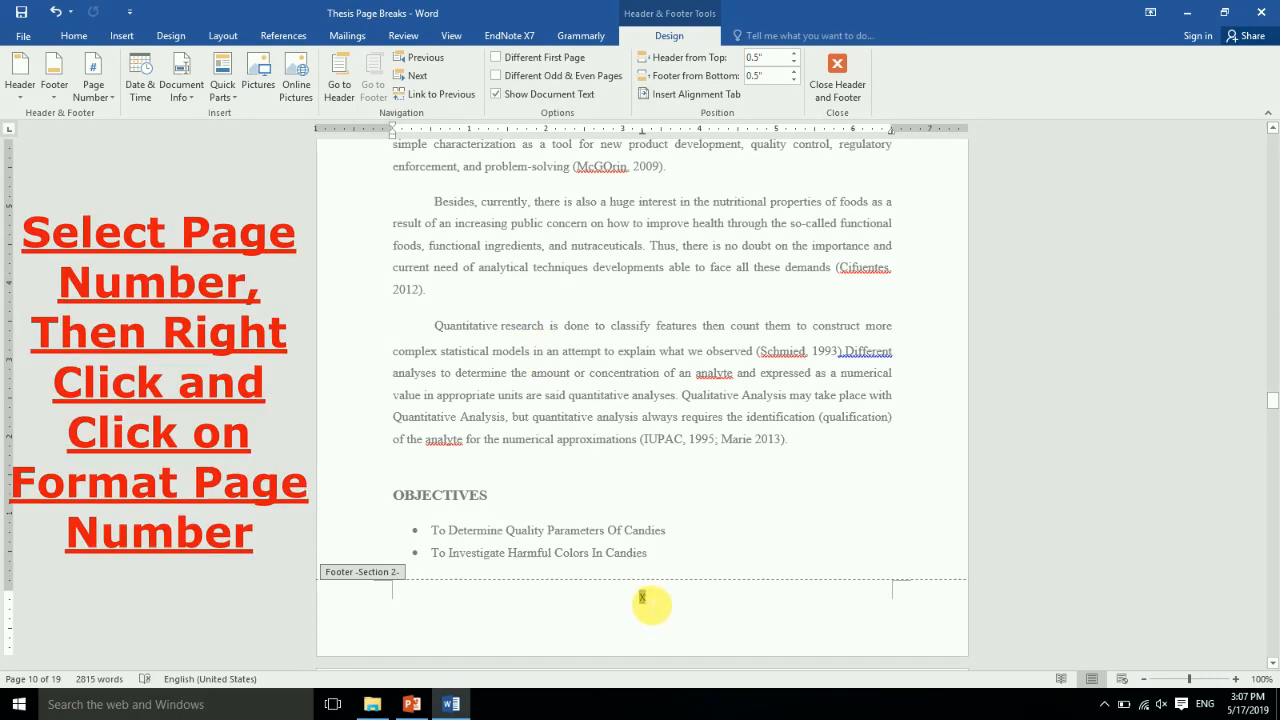
{"action": "right_click", "coordinate": [643, 597]}
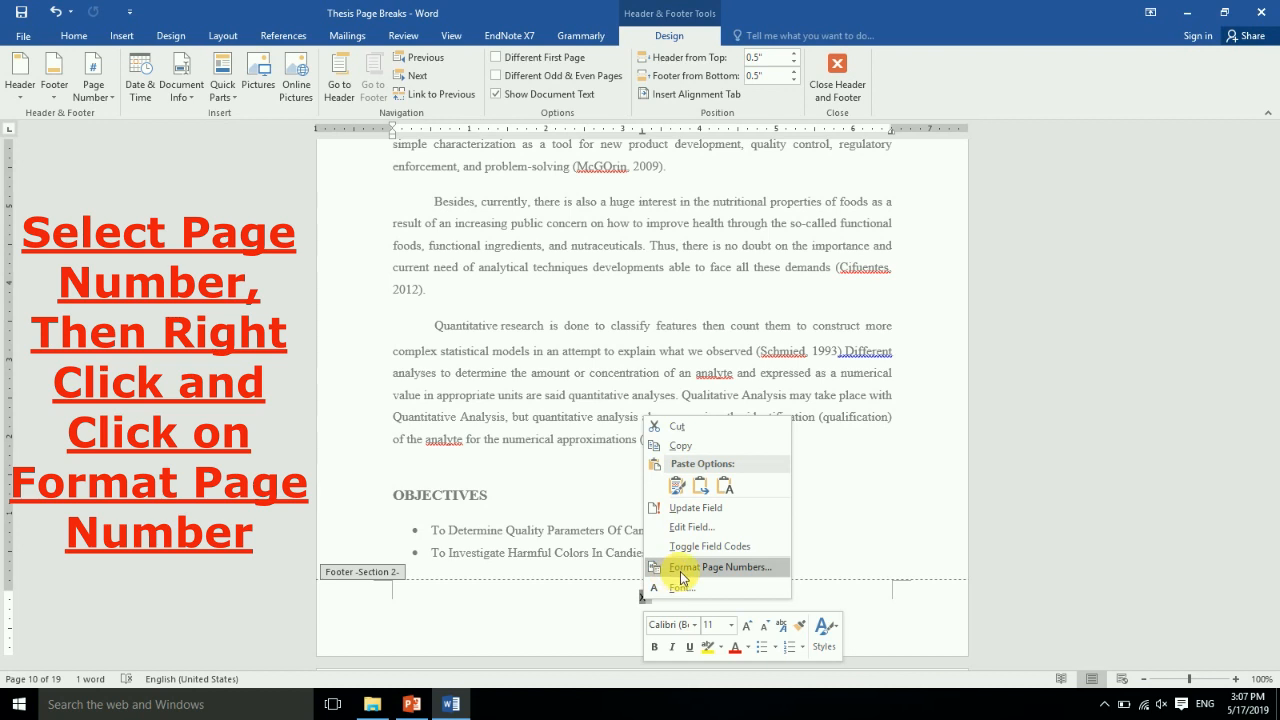
{"action": "left_click", "coordinate": [682, 572]}
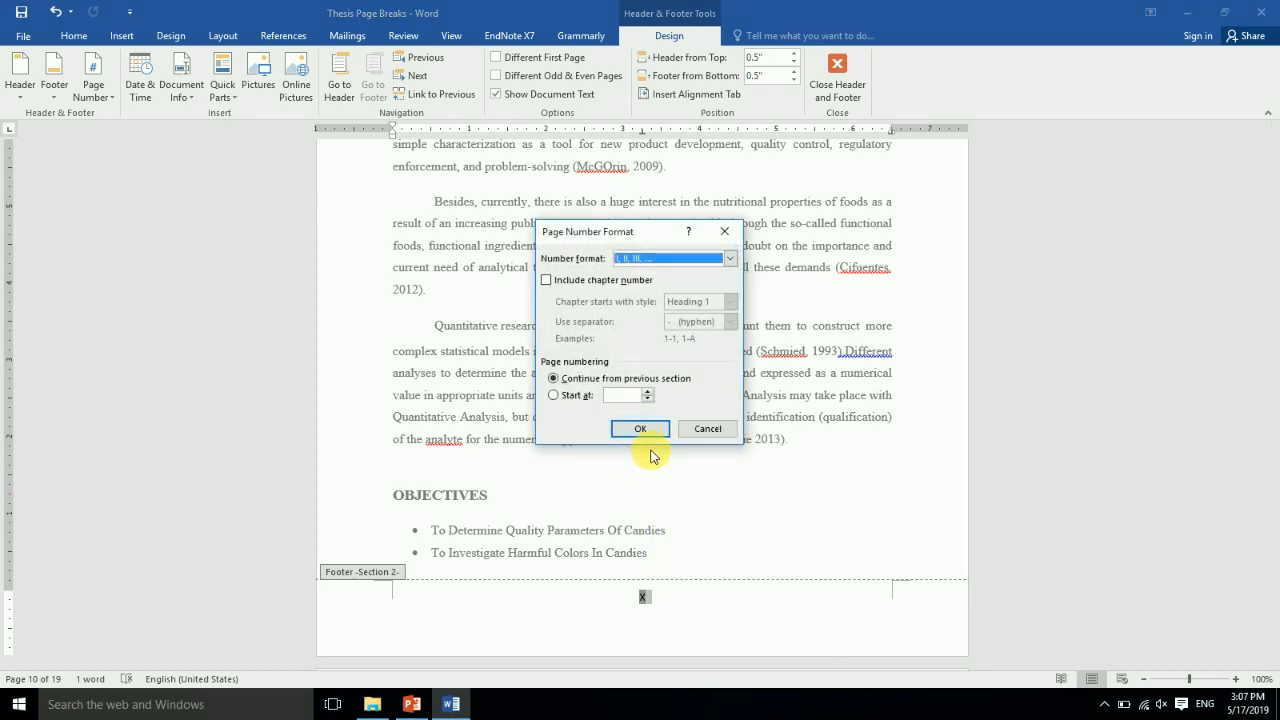
{"action": "left_click", "coordinate": [666, 259]}
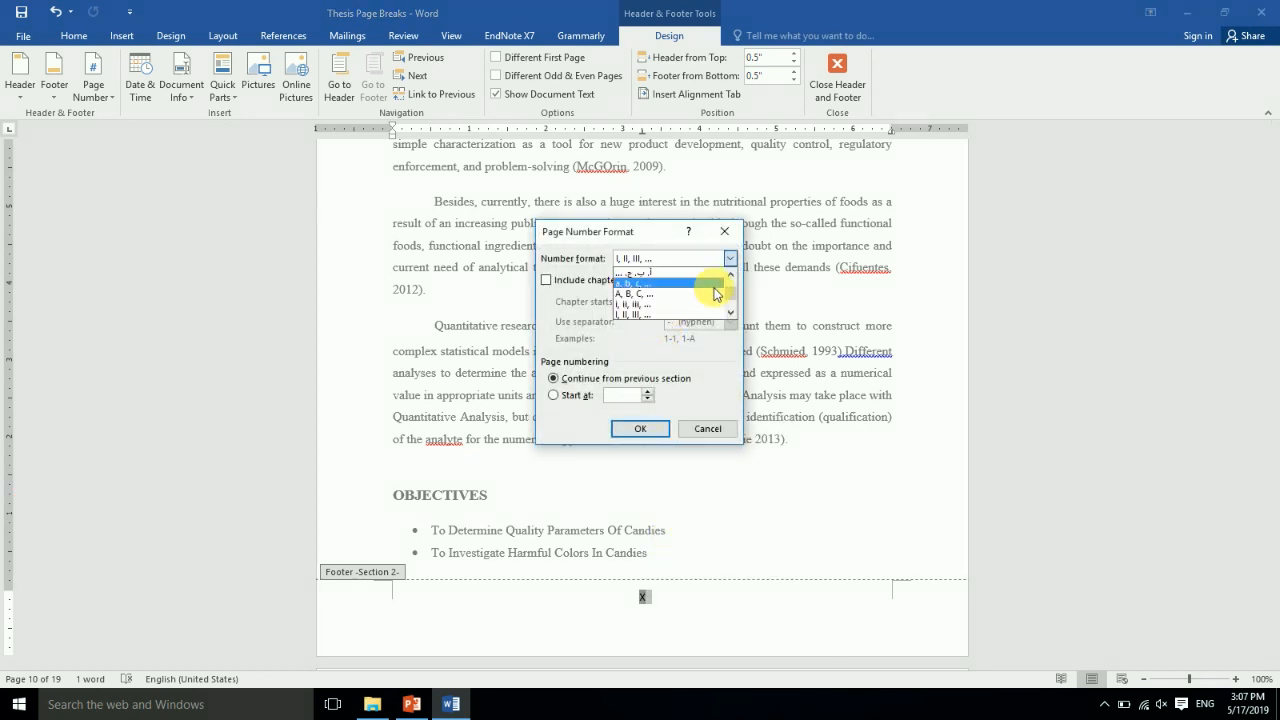
{"action": "left_click_drag", "start_coordinate": [729, 293], "coordinate": [729, 288]}
{"action": "left_click", "coordinate": [674, 265]}
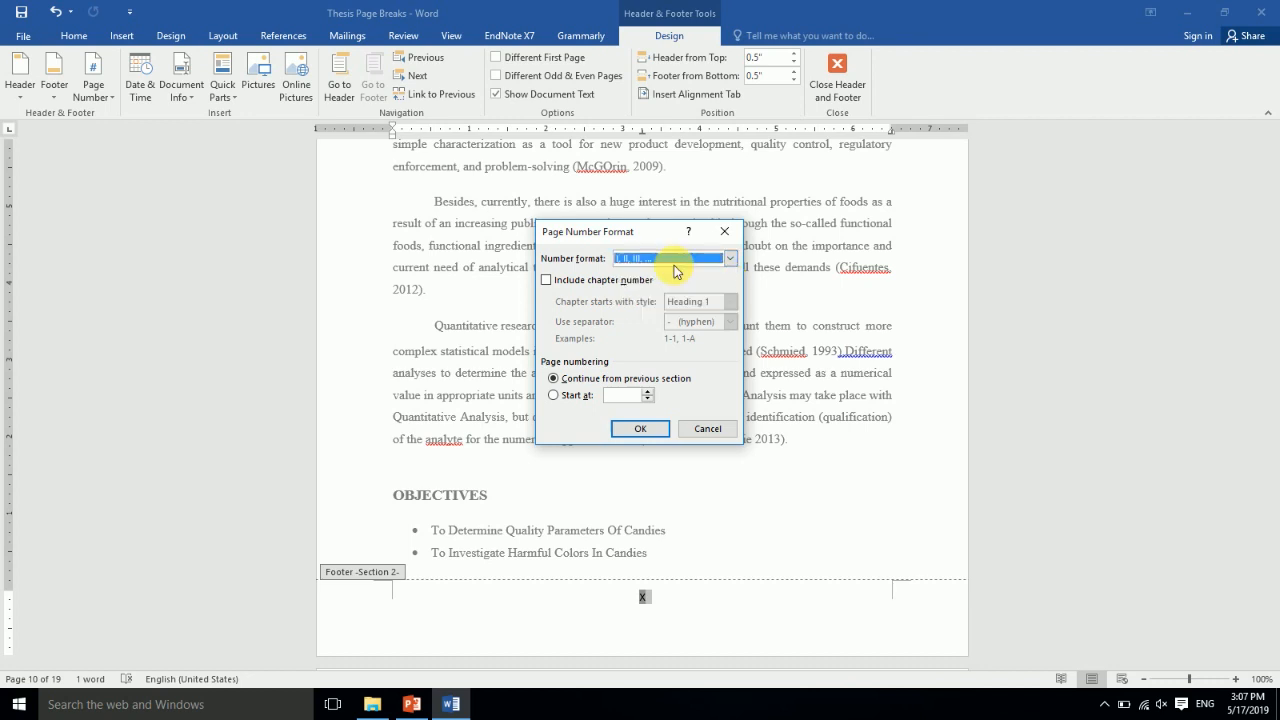
{"action": "left_click", "coordinate": [692, 262]}
{"action": "scroll", "coordinate": [697, 266], "scroll_direction": "up", "scroll_amount": 3}
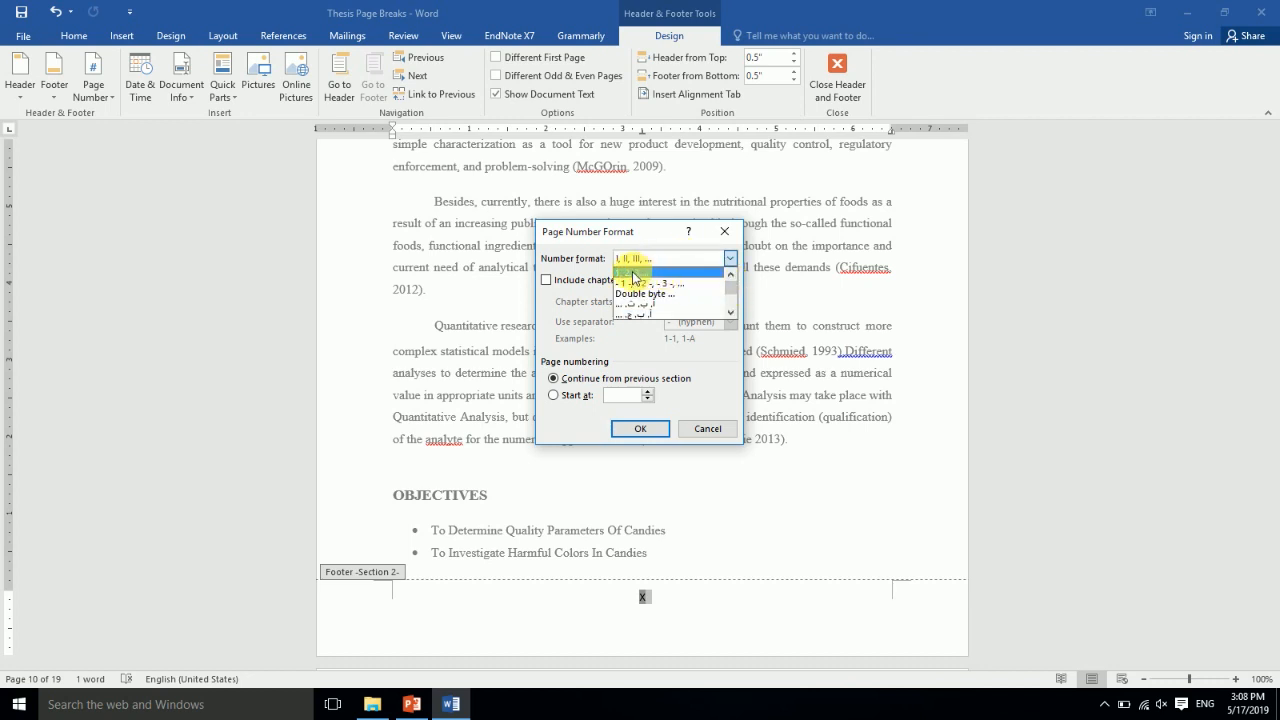
{"action": "left_click", "coordinate": [633, 273]}
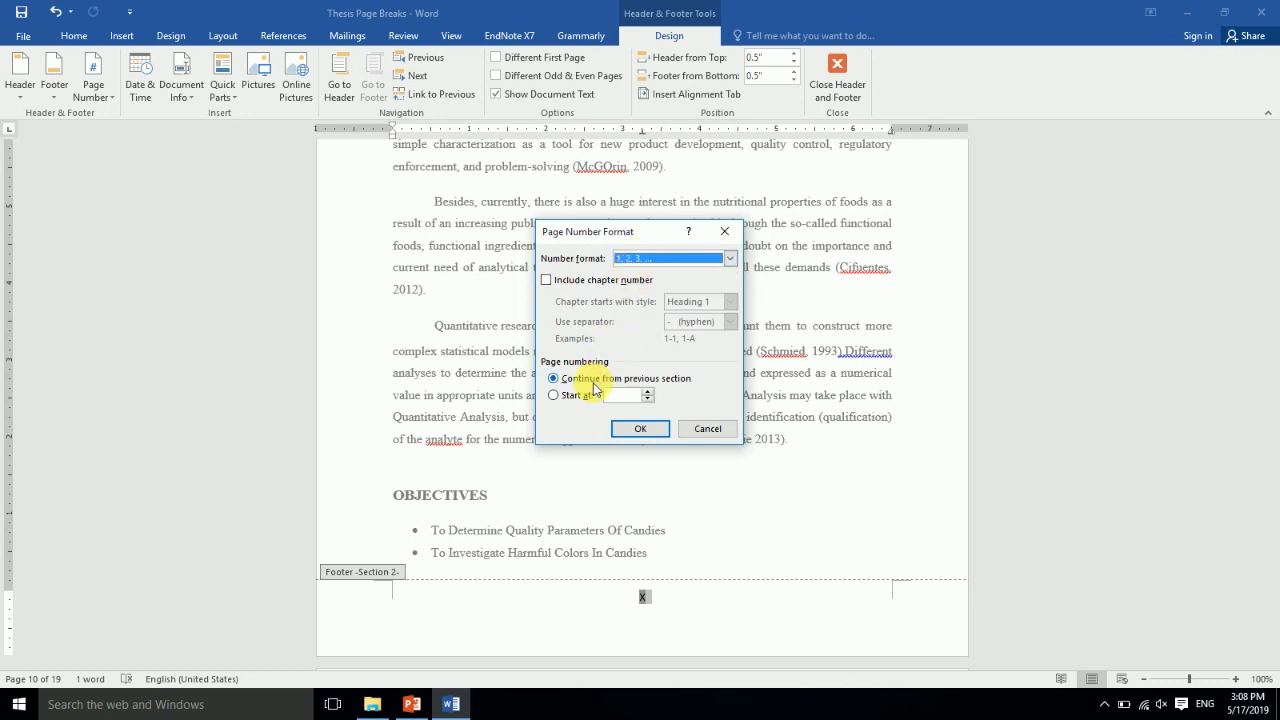
{"action": "left_click", "coordinate": [580, 397]}
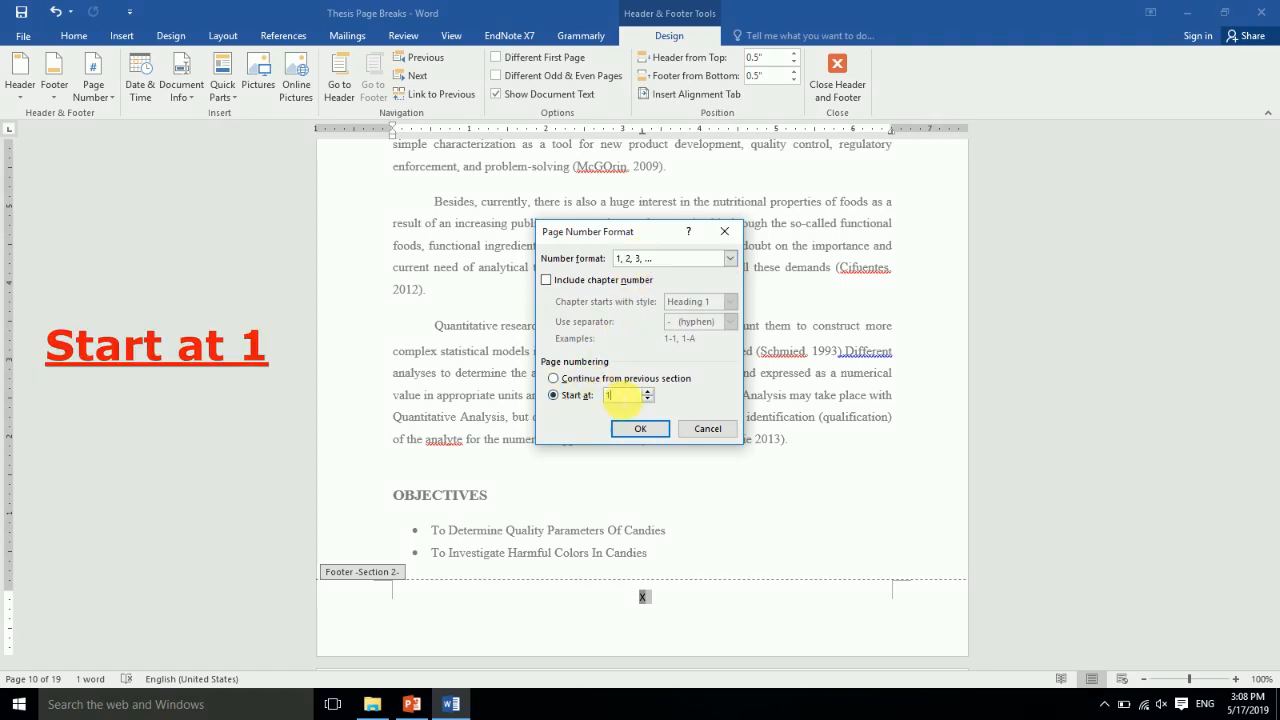
{"action": "left_click", "coordinate": [640, 430]}
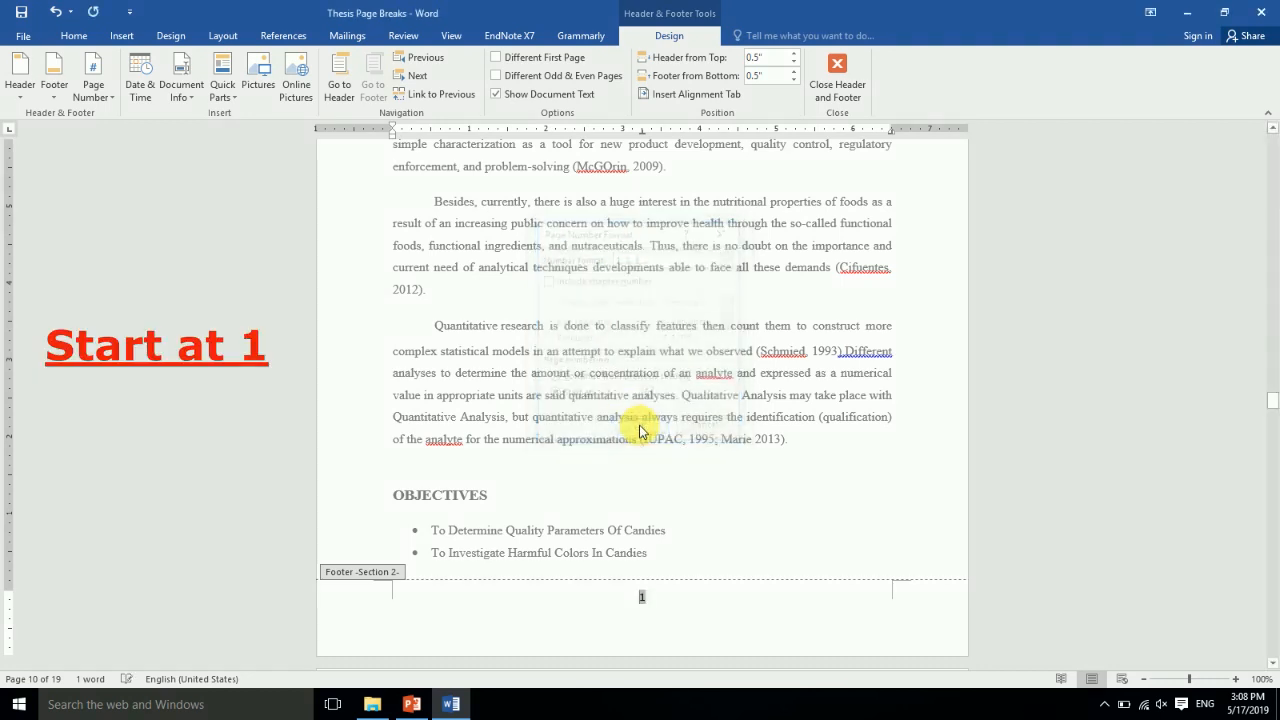
{"action": "double_click", "coordinate": [758, 494]}
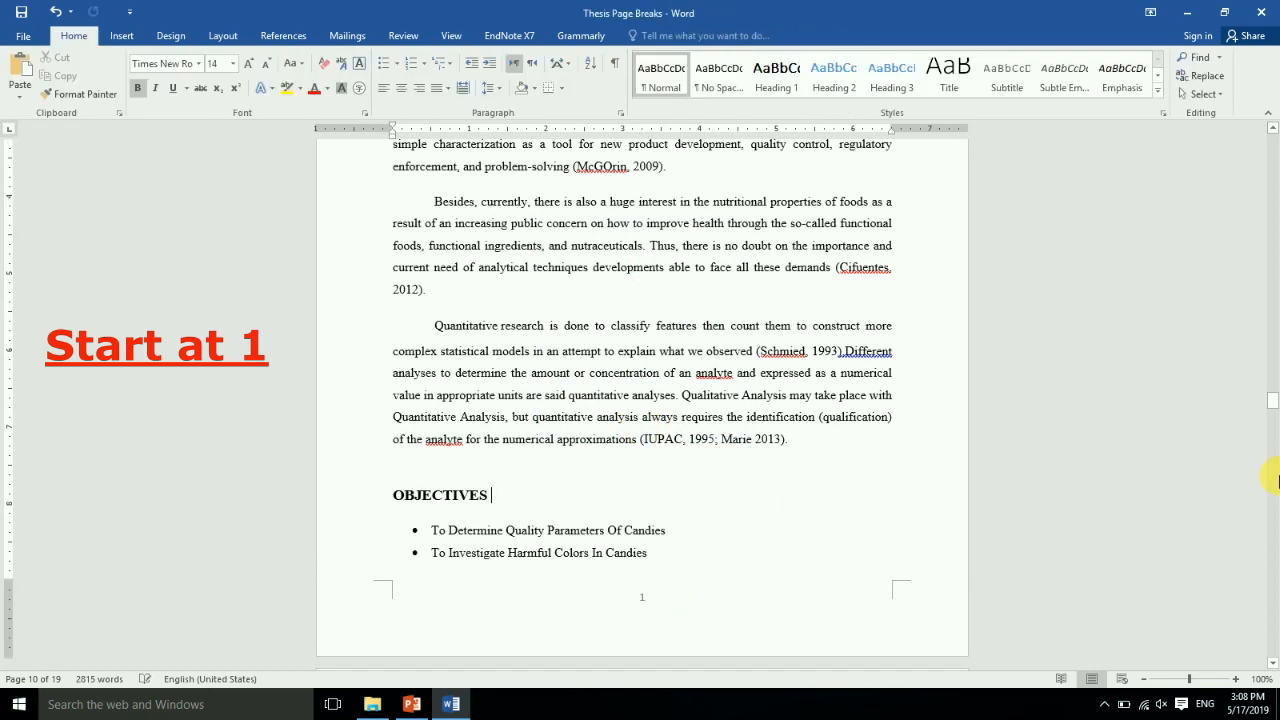
Turn on a different first page for the Section 1 footer so the title page has no number, and return to the document body
{"action": "left_click_drag", "start_coordinate": [1273, 401], "coordinate": [1246, 377]}
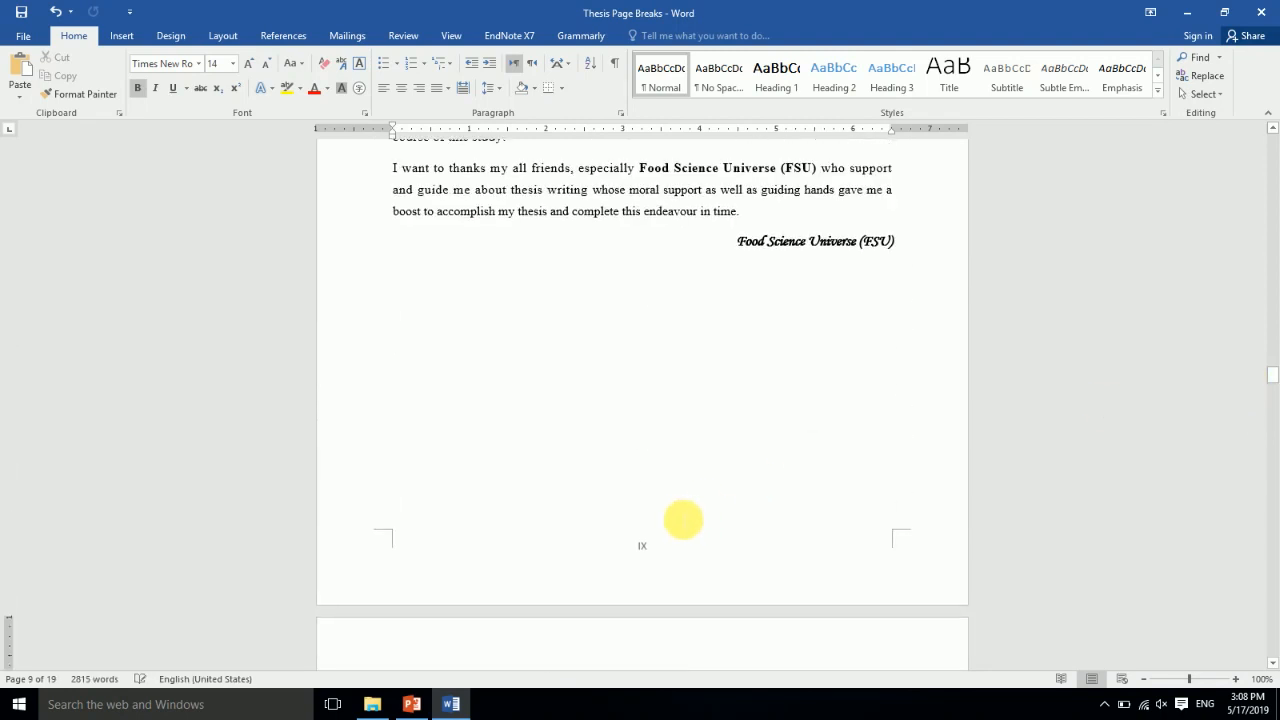
{"action": "left_click_drag", "start_coordinate": [1273, 369], "coordinate": [1166, 191]}
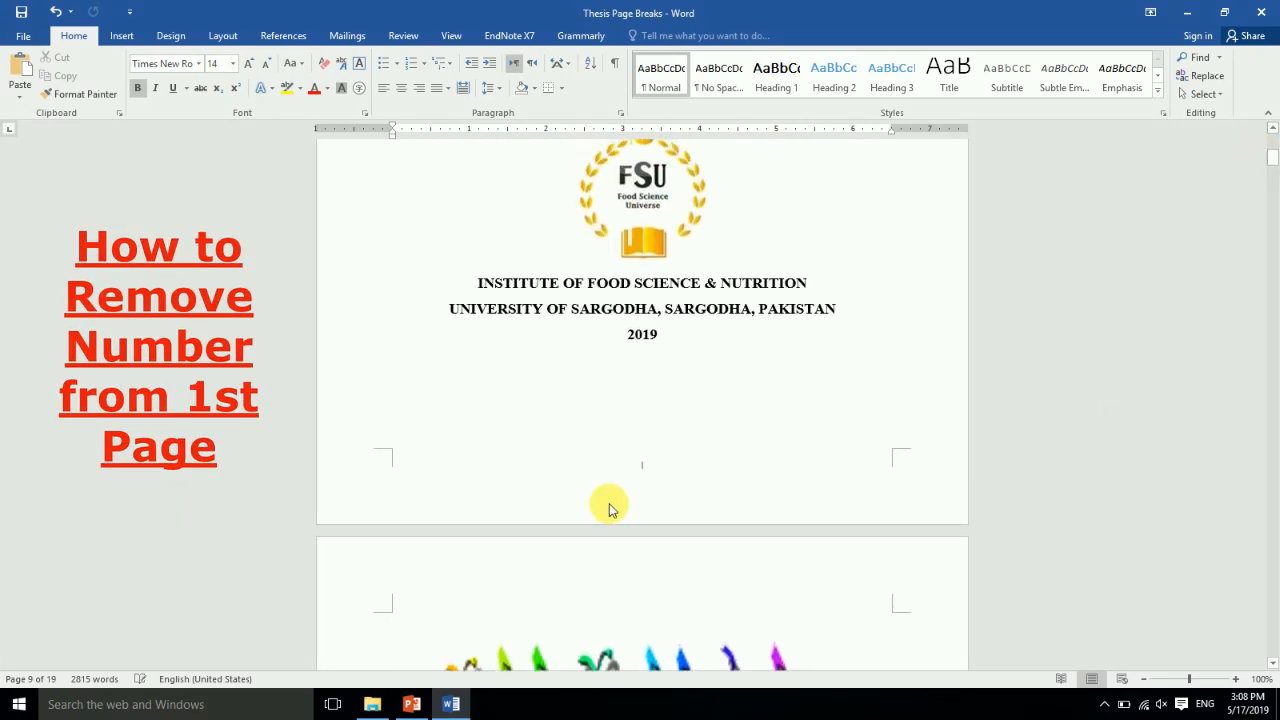
{"action": "left_click", "coordinate": [642, 472]}
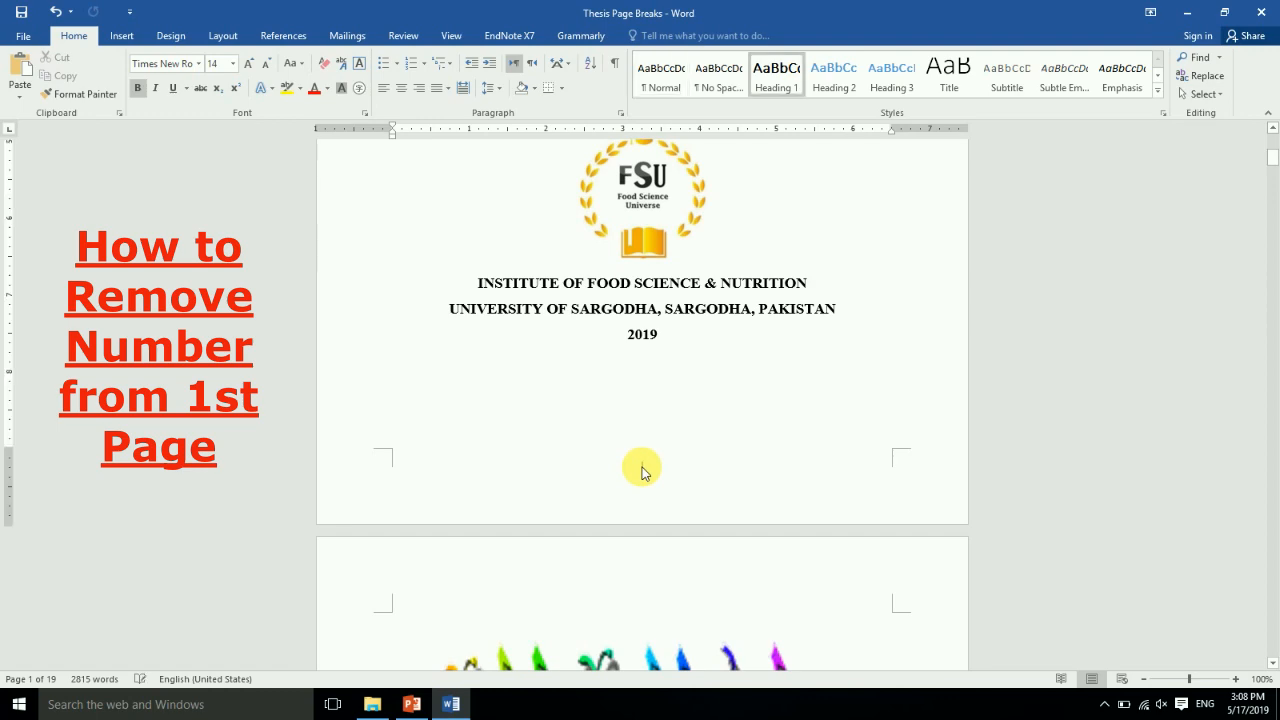
{"action": "left_click_drag", "start_coordinate": [1275, 160], "coordinate": [1209, 159]}
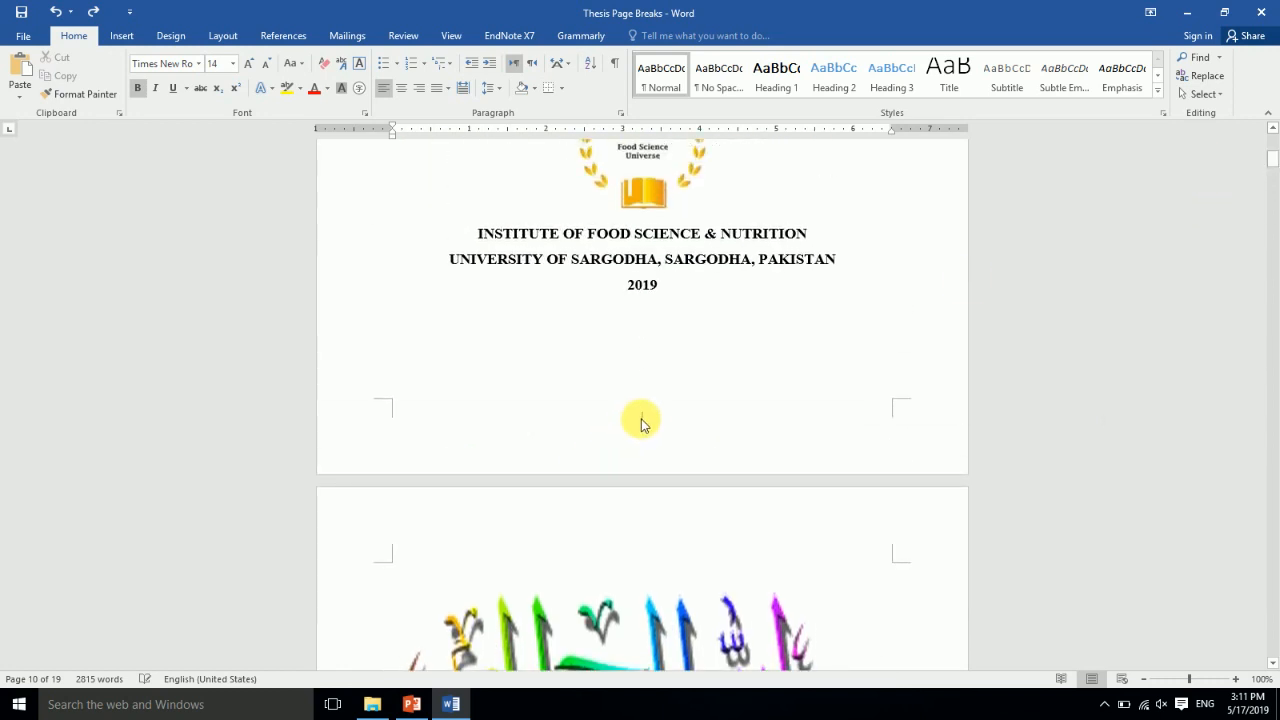
{"action": "double_click", "coordinate": [641, 422]}
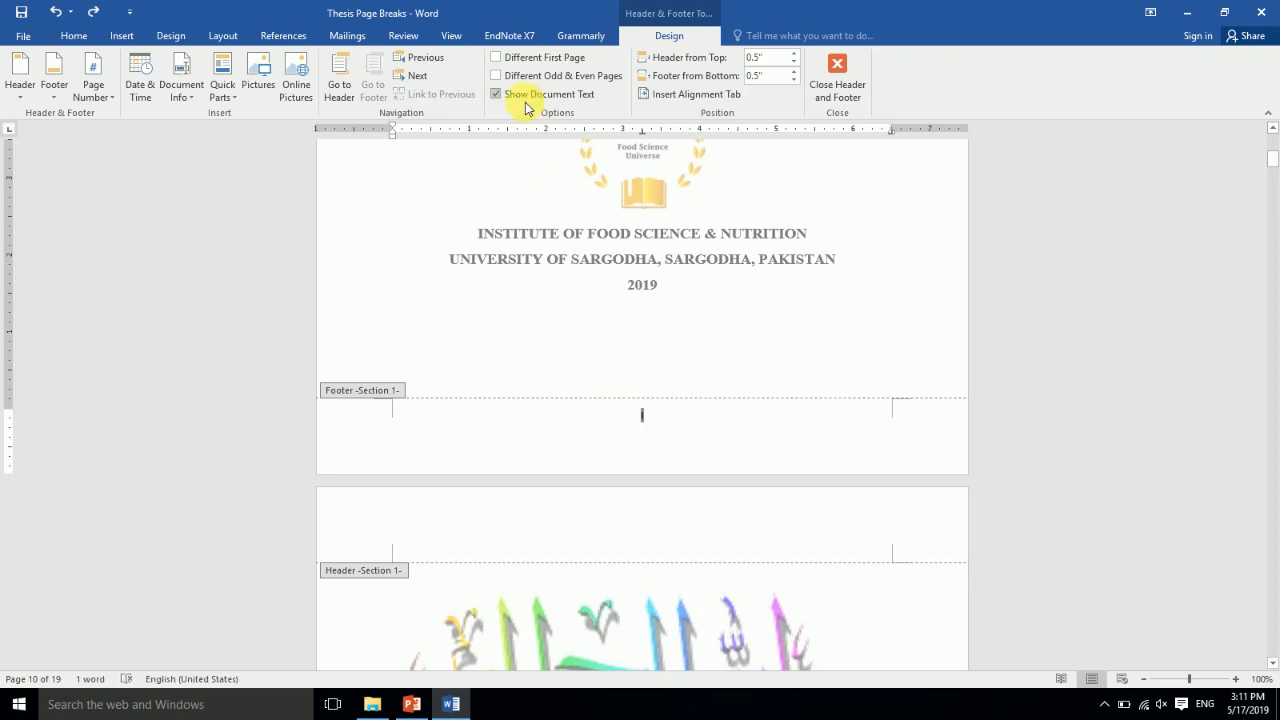
{"action": "left_click", "coordinate": [498, 59]}
{"action": "left_click_drag", "start_coordinate": [1273, 147], "coordinate": [1268, 178]}
{"action": "left_click", "coordinate": [849, 98]}
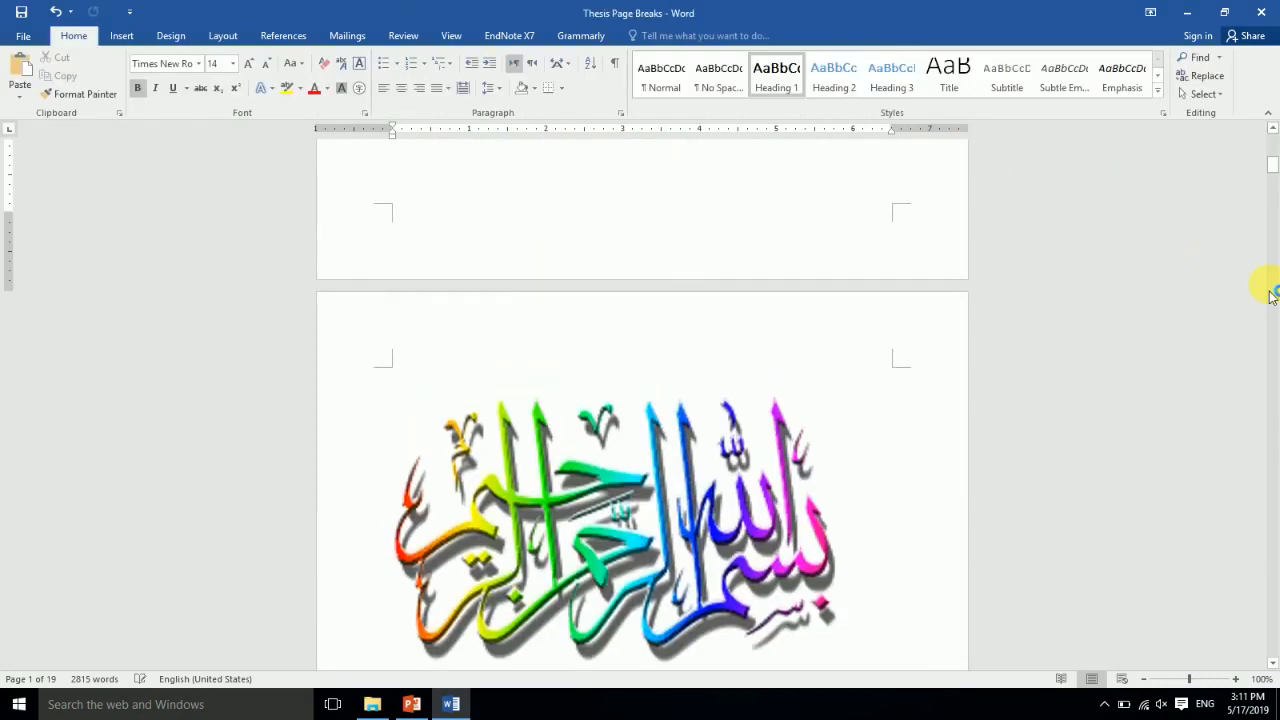
Check the page numbering from the second page's footer through the Chapter 1 page, and return to the title page
{"action": "left_click_drag", "start_coordinate": [1274, 170], "coordinate": [1272, 188]}
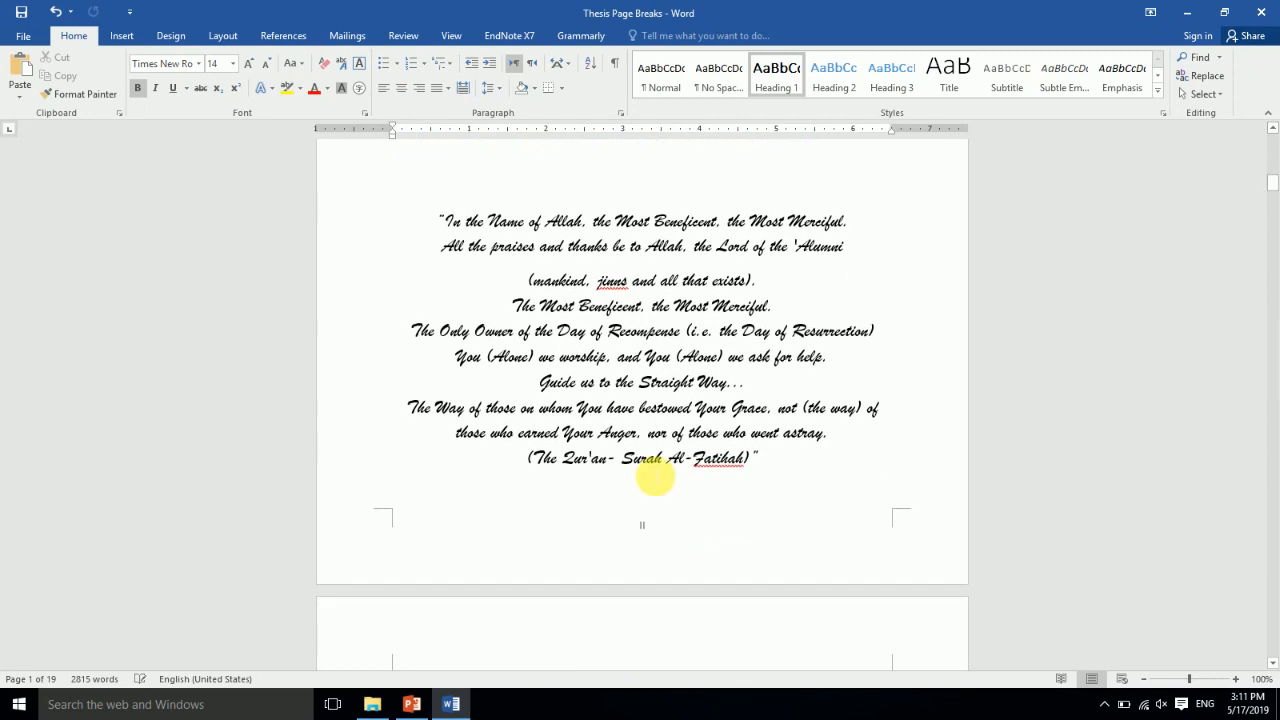
{"action": "double_click", "coordinate": [640, 535]}
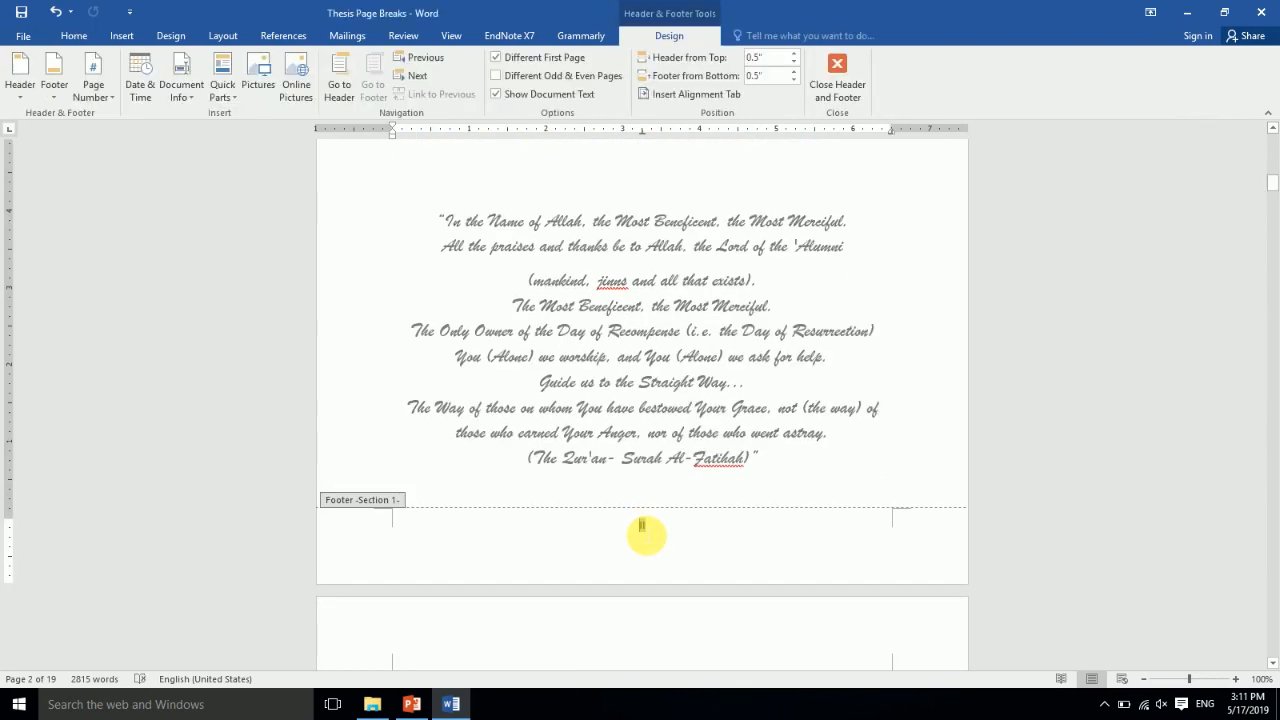
{"action": "left_click", "coordinate": [838, 90]}
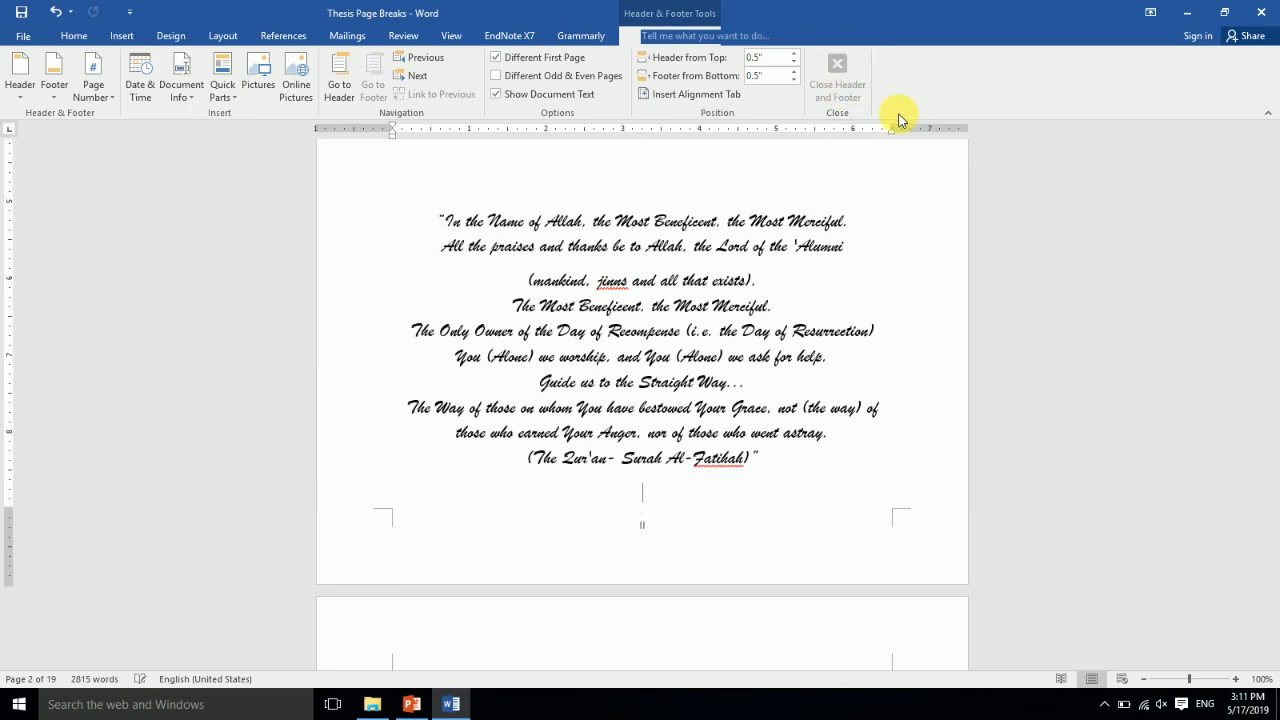
{"action": "left_click_drag", "start_coordinate": [1272, 182], "coordinate": [1221, 404]}
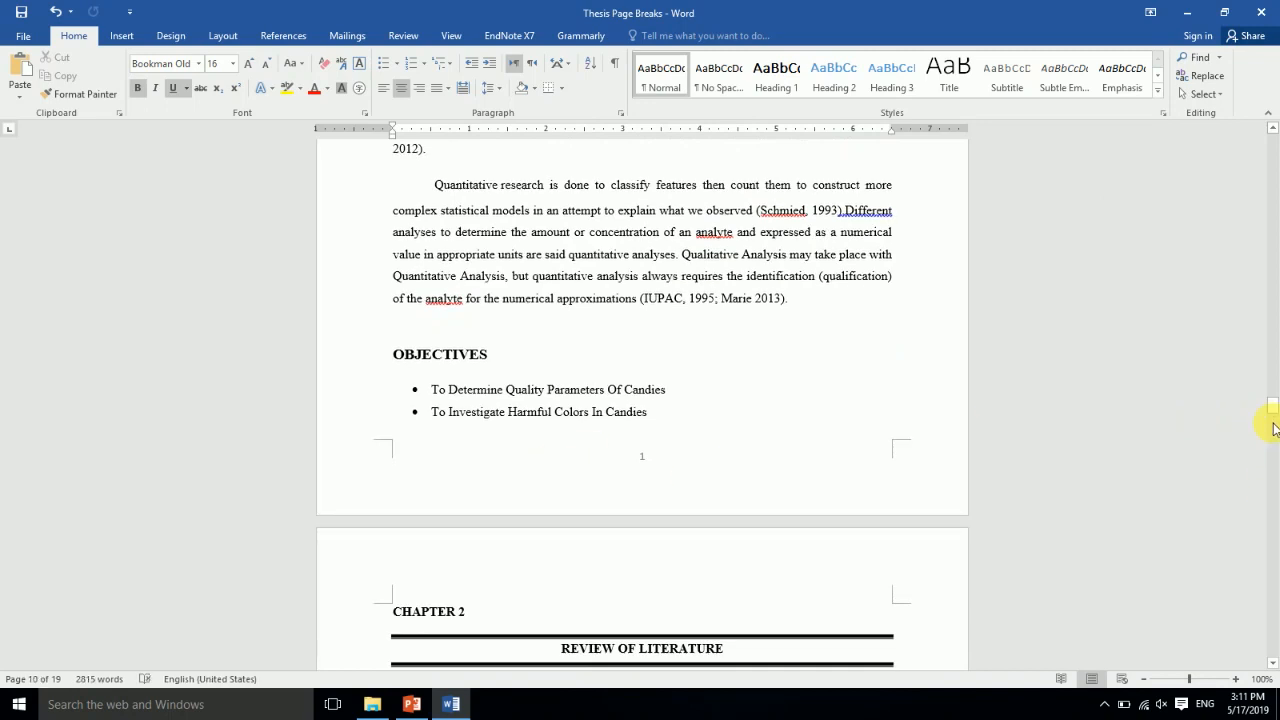
{"action": "left_click_drag", "start_coordinate": [1272, 404], "coordinate": [1258, 118]}
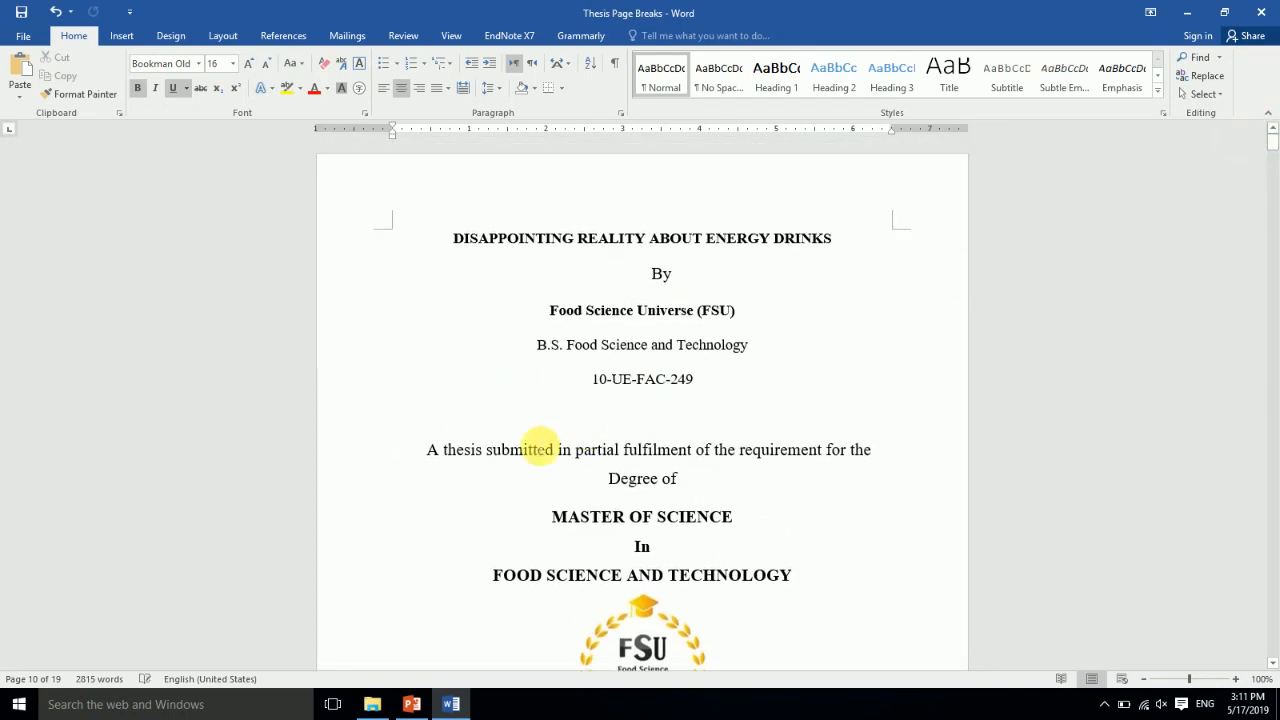
Switch to the PowerPoint presentation to read the Discussion on Following Features slide, and return to the thesis in Word
{"action": "left_click", "coordinate": [411, 705]}
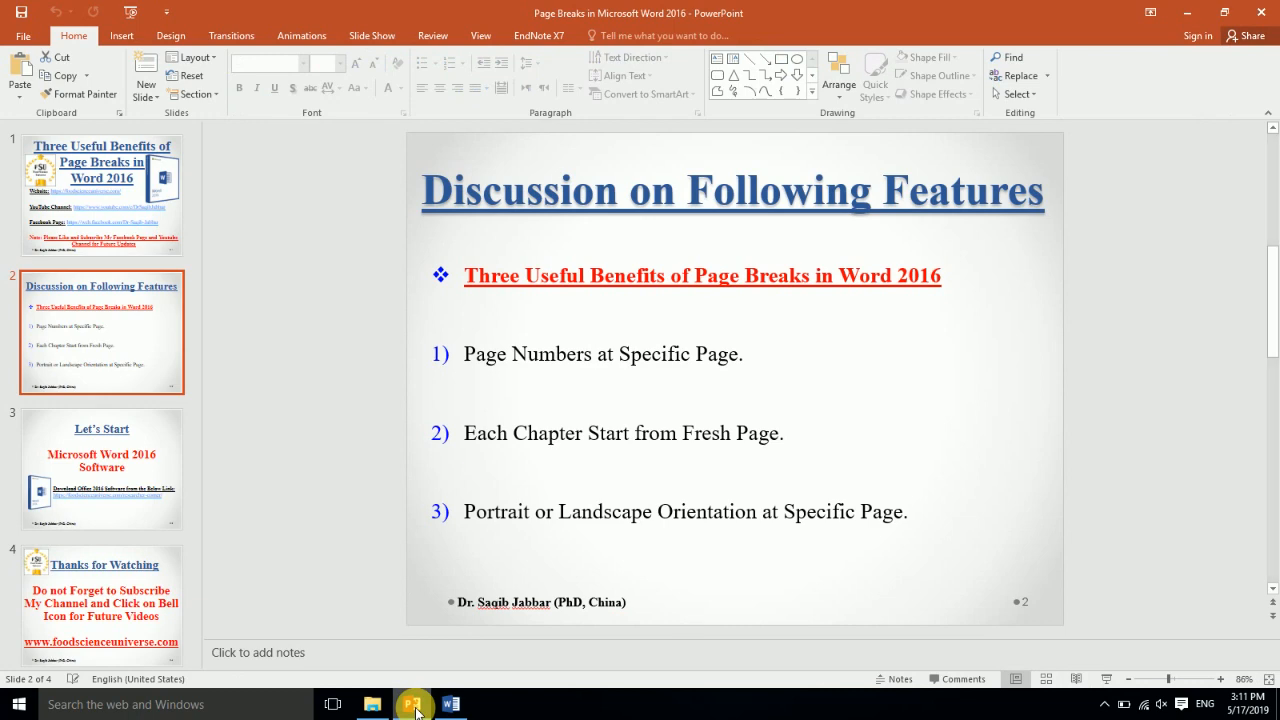
{"action": "left_click", "coordinate": [413, 706]}
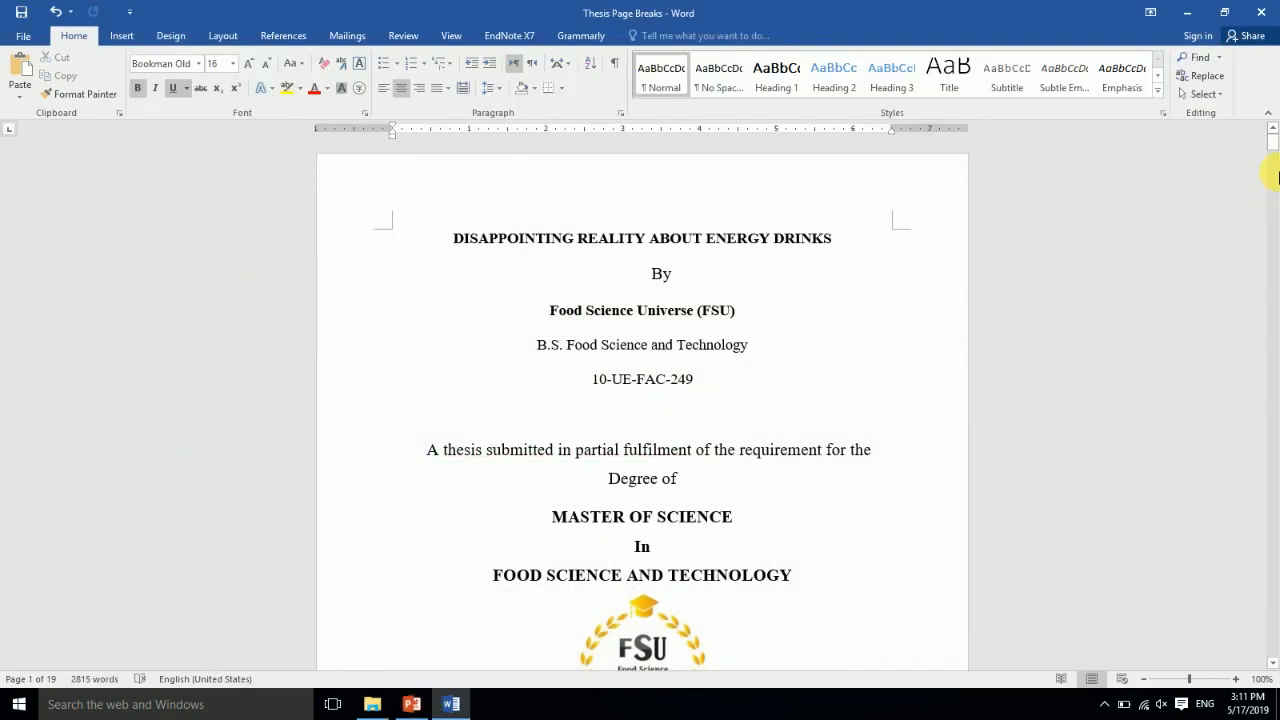
{"action": "left_click_drag", "start_coordinate": [1274, 154], "coordinate": [1274, 146]}
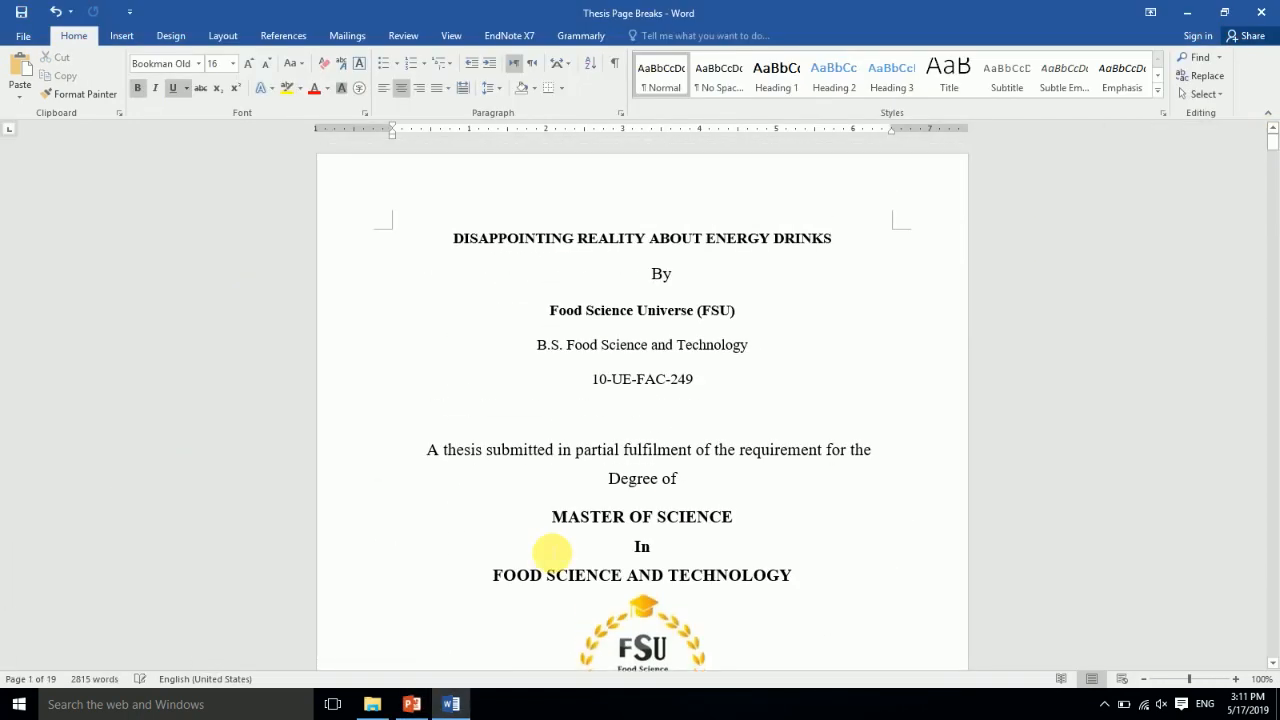
{"action": "left_click", "coordinate": [412, 704]}
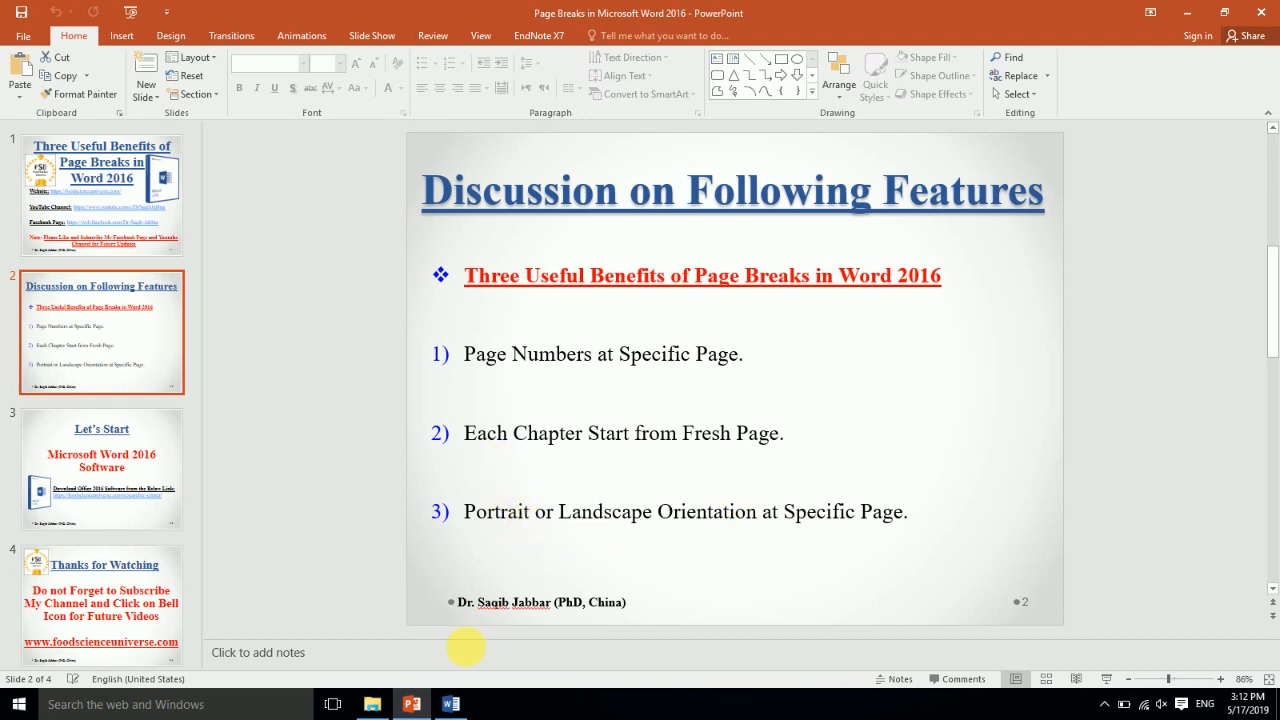
{"action": "left_click", "coordinate": [452, 705]}
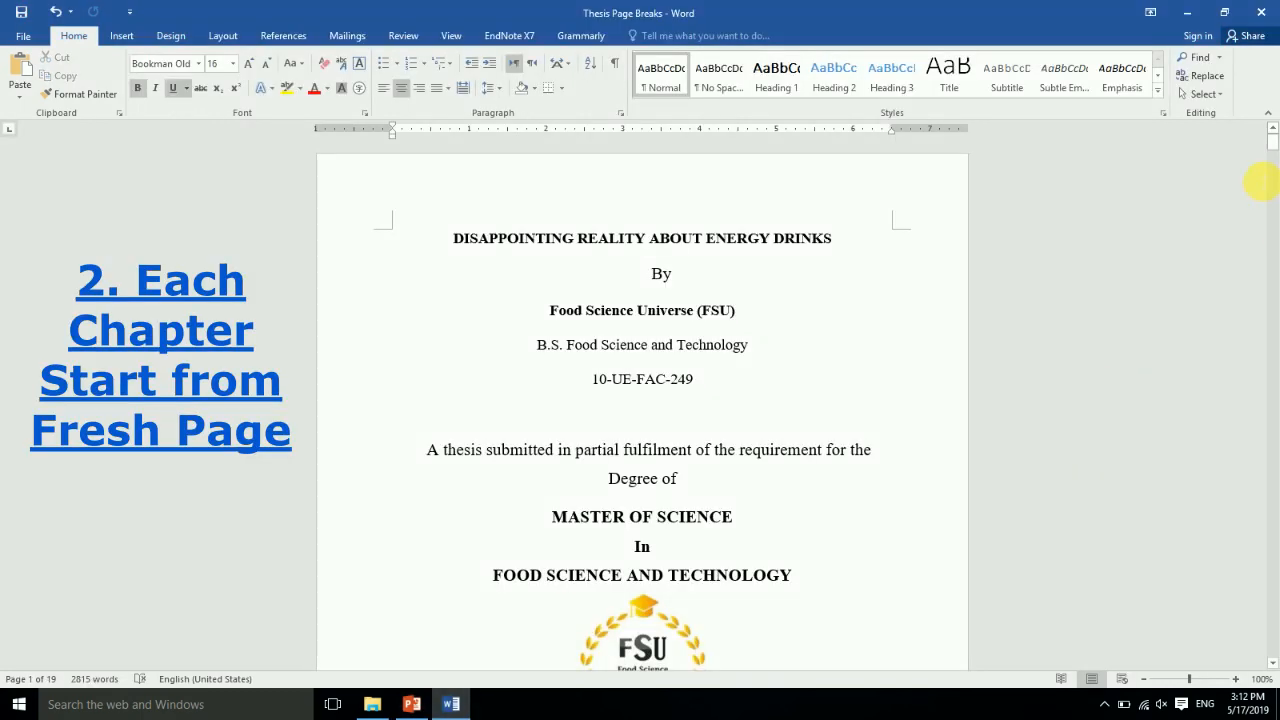
Paste a copy of the Acknowledgment paragraph beginning "I deem it my utmost pleasure" after the last paragraph, and check the Chapter 1 heading's position
{"action": "left_click_drag", "start_coordinate": [1272, 146], "coordinate": [1238, 370]}
{"action": "left_click_drag", "start_coordinate": [392, 396], "coordinate": [508, 460]}
{"action": "key", "text": "ctrl+c"}
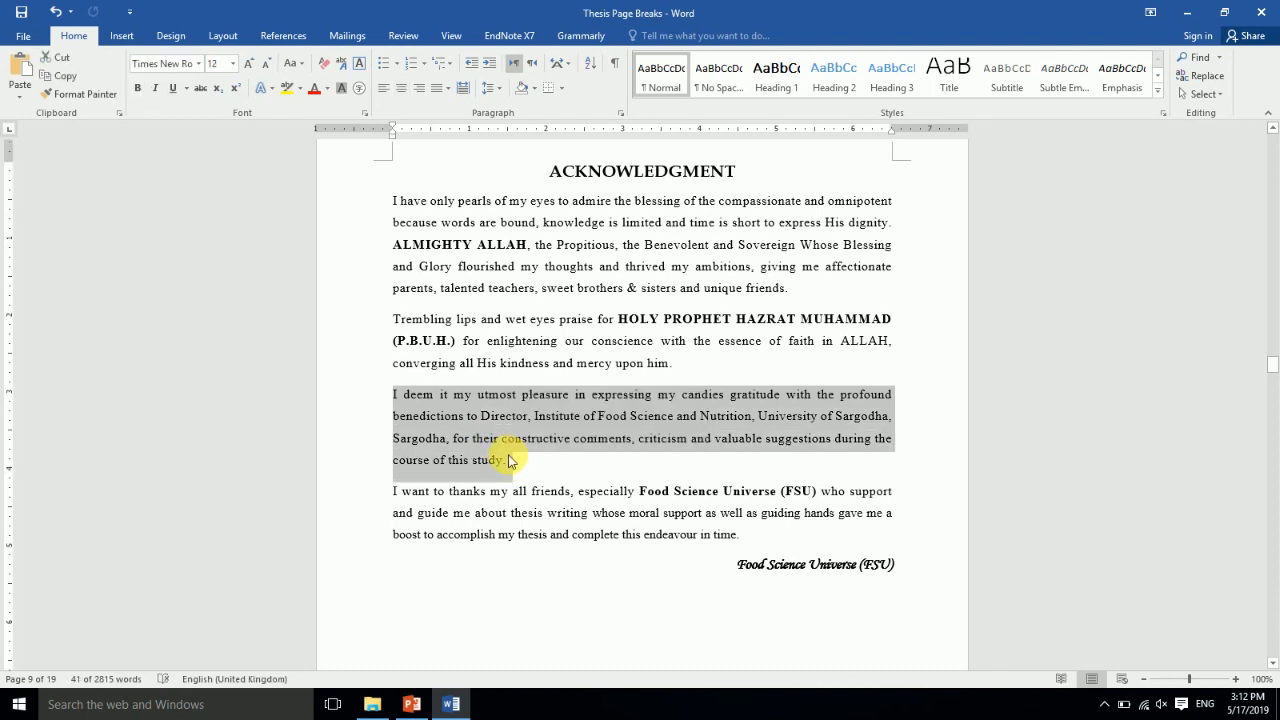
{"action": "left_click", "coordinate": [758, 536]}
{"action": "key", "text": "Return"}
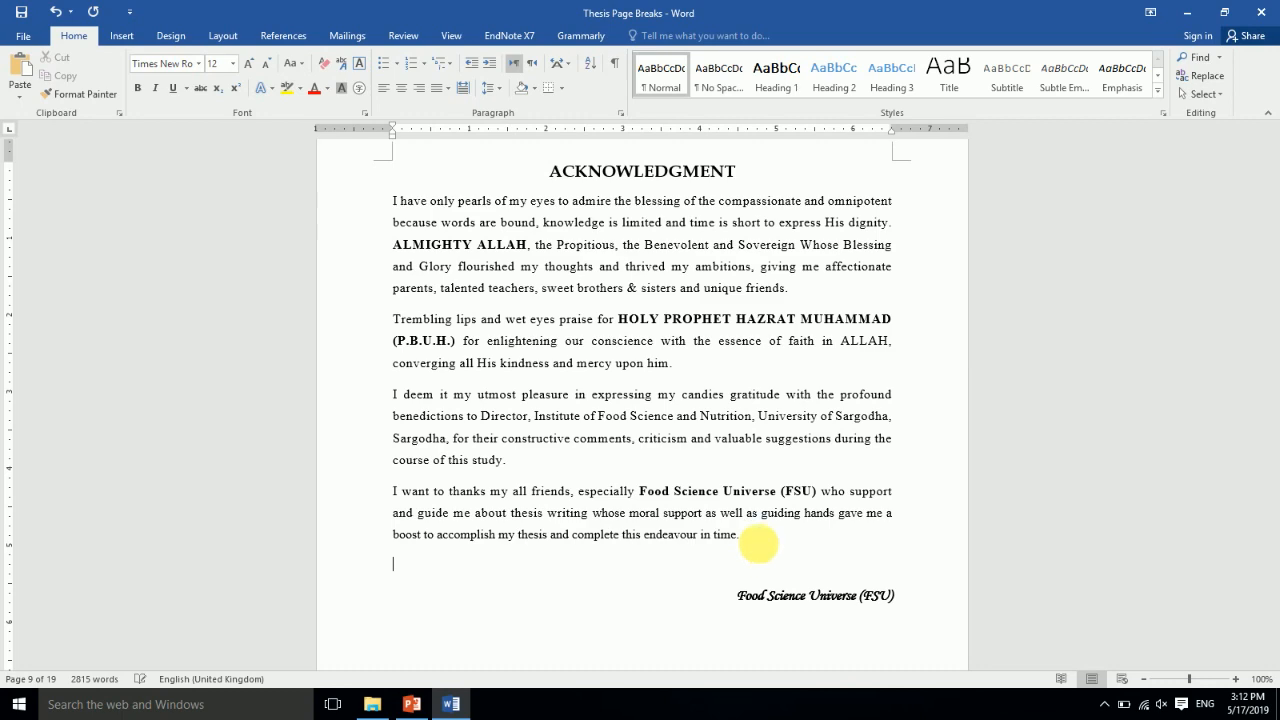
{"action": "key", "text": "ctrl+v"}
{"action": "left_click_drag", "start_coordinate": [1273, 365], "coordinate": [1272, 384]}
{"action": "left_click", "coordinate": [476, 492]}
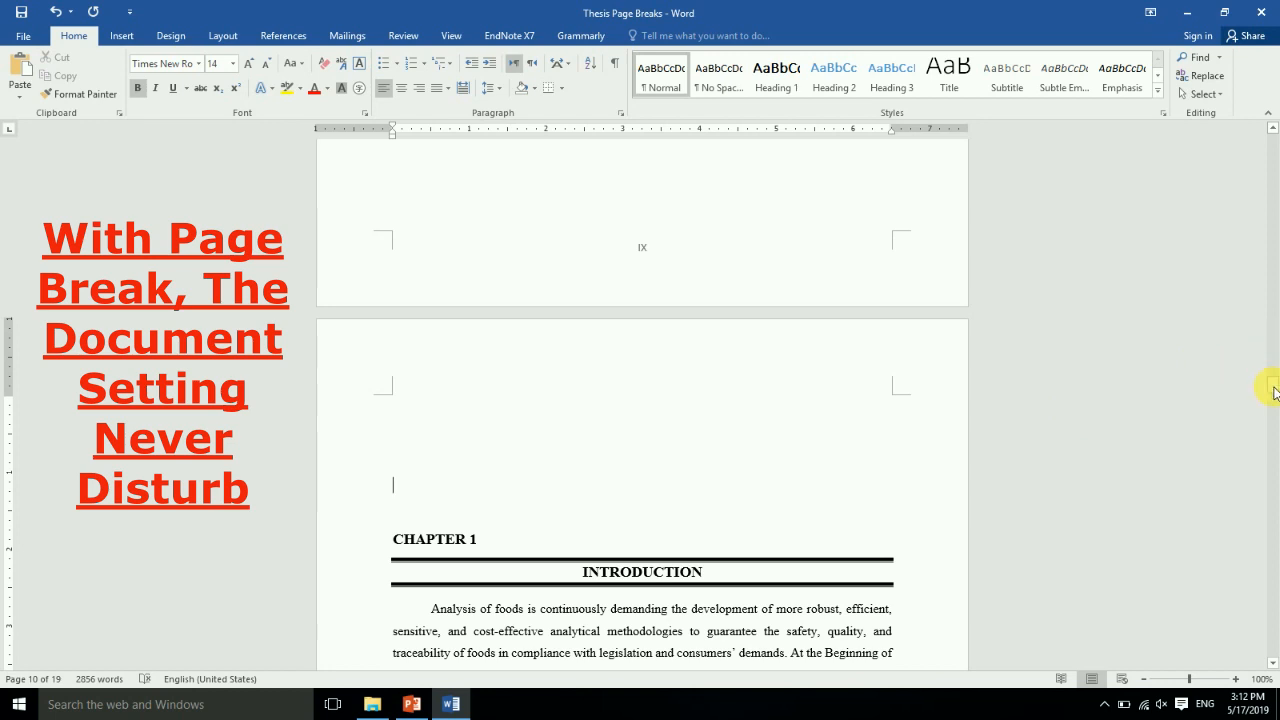
Undo the latest edits, including the duplicated Acknowledgment paragraph
{"action": "key", "text": "ctrl+z"}
{"action": "key", "text": "ctrl+z"}
{"action": "key", "text": "ctrl+z"}
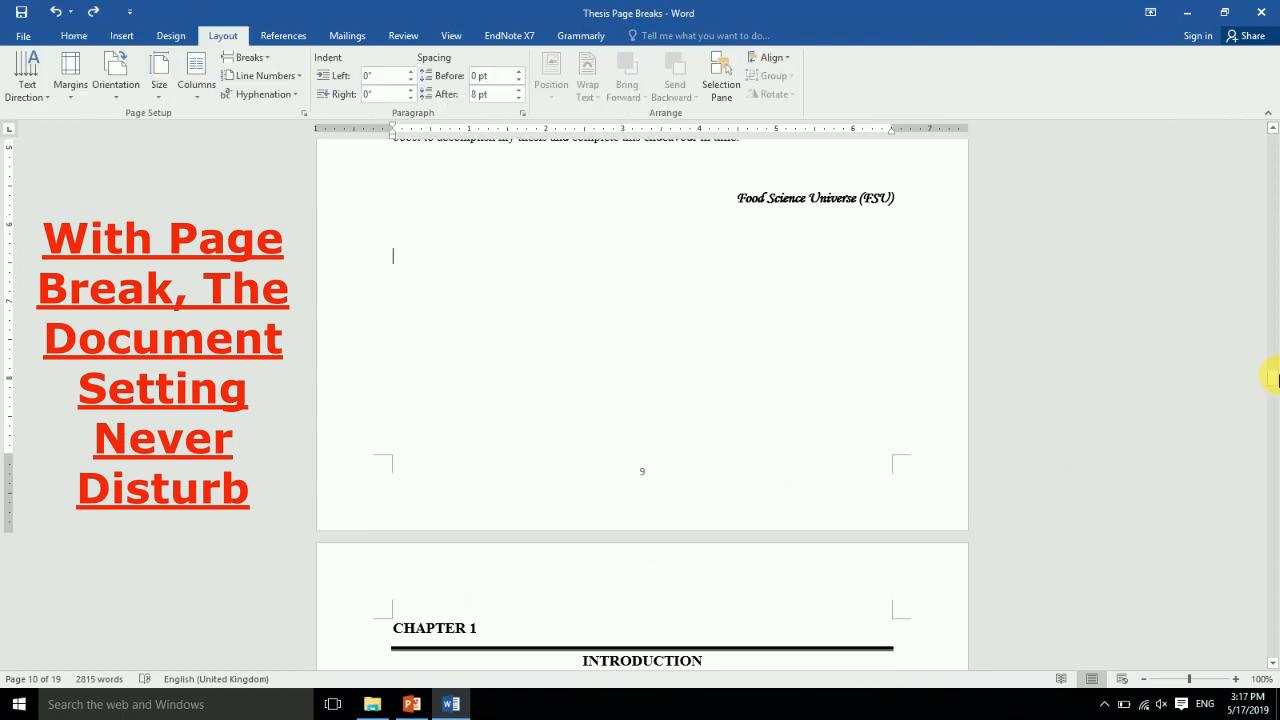
Look up the list of page break benefits in the PowerPoint presentation and return to the Word document
{"action": "left_click_drag", "start_coordinate": [1274, 378], "coordinate": [1275, 382]}
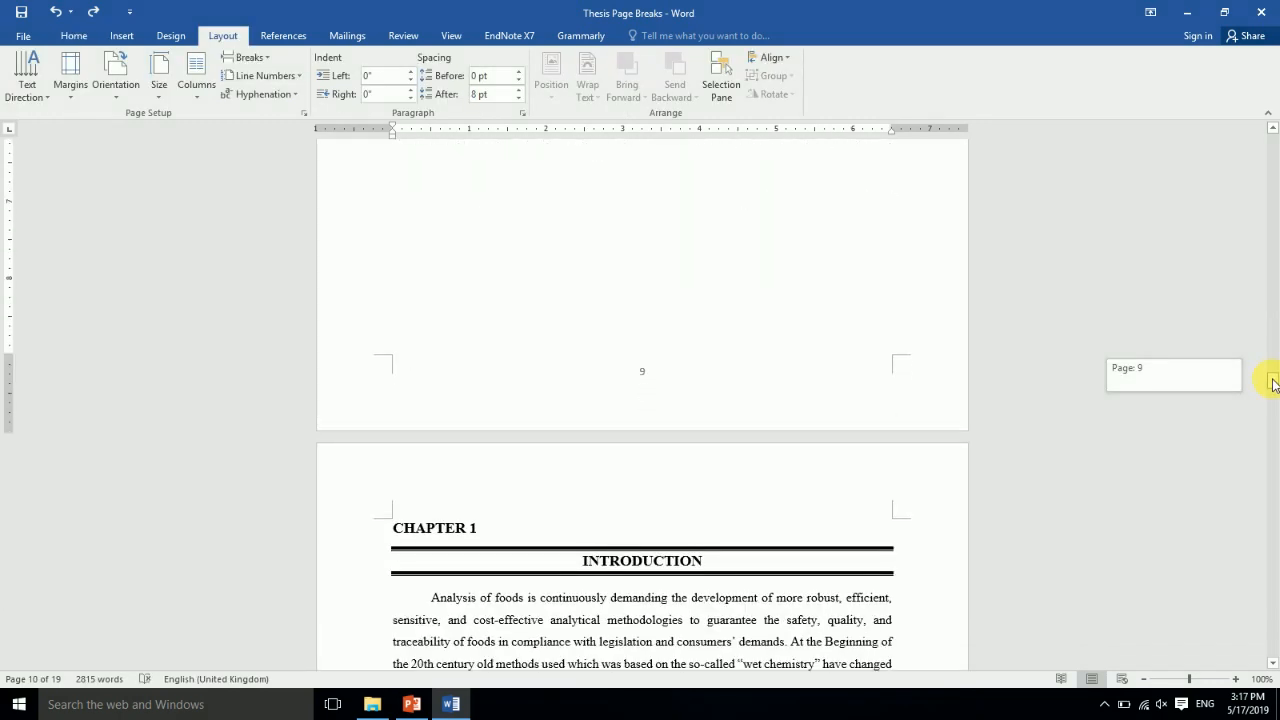
{"action": "left_click", "coordinate": [411, 704]}
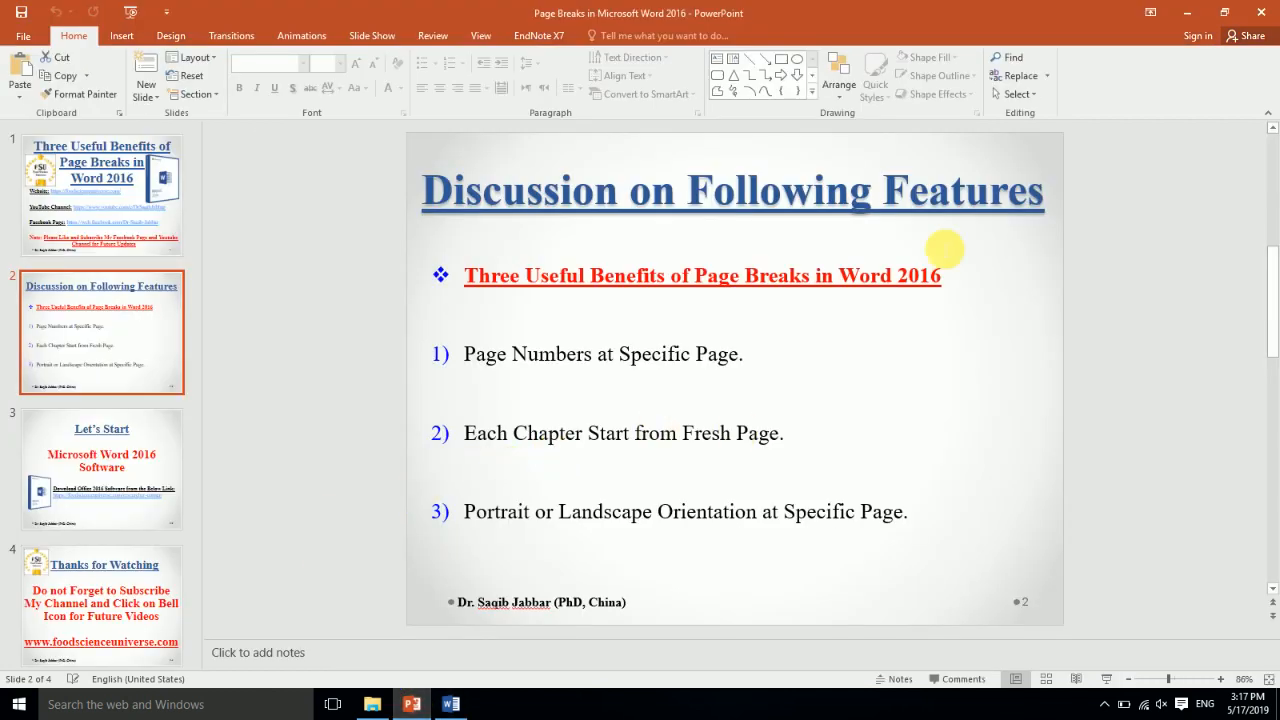
{"action": "left_click", "coordinate": [1186, 13]}
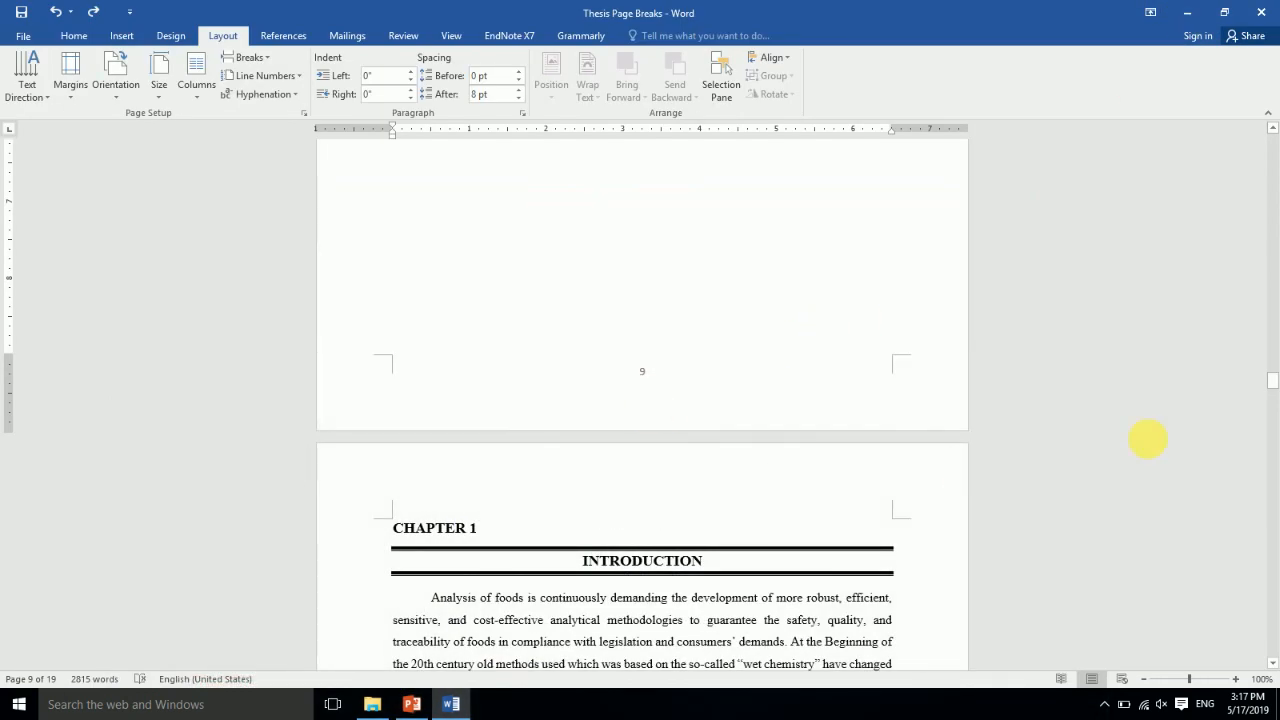
Insert a Next Page section break after the closing "Food Science Universe (FSU)" line of the Acknowledgment
{"action": "left_click_drag", "start_coordinate": [1268, 392], "coordinate": [1271, 382]}
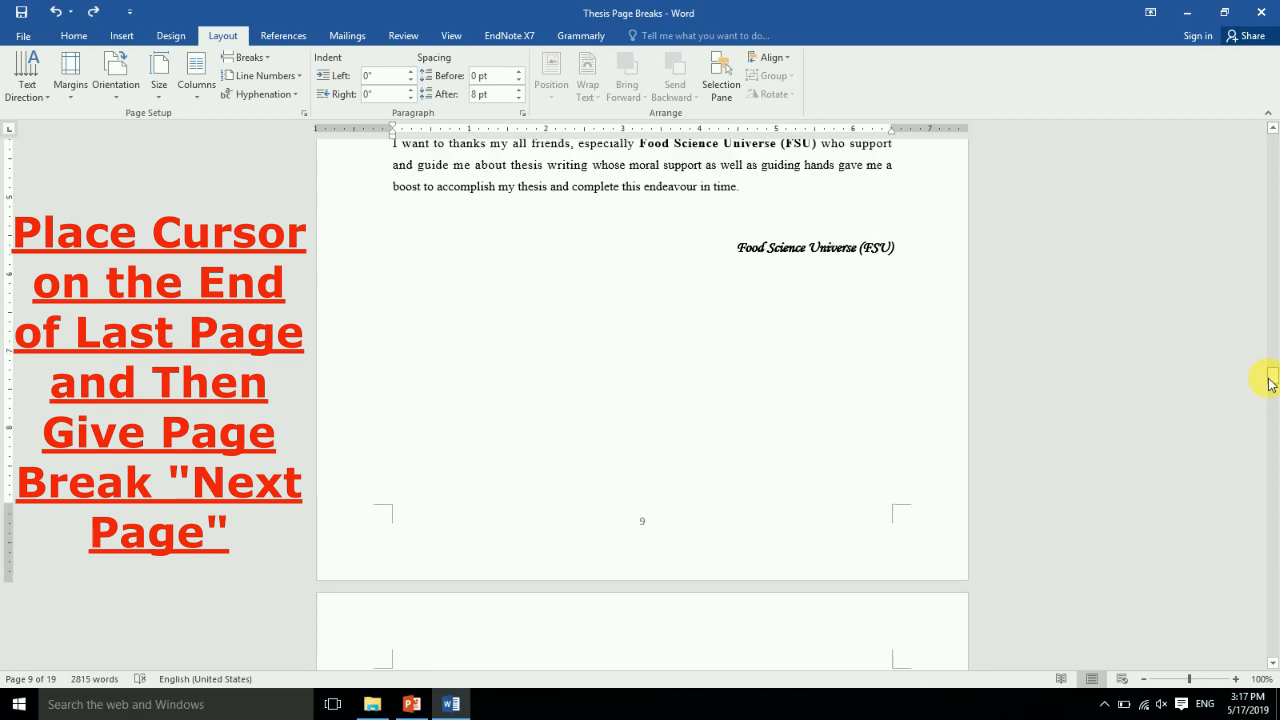
{"action": "left_click", "coordinate": [907, 256]}
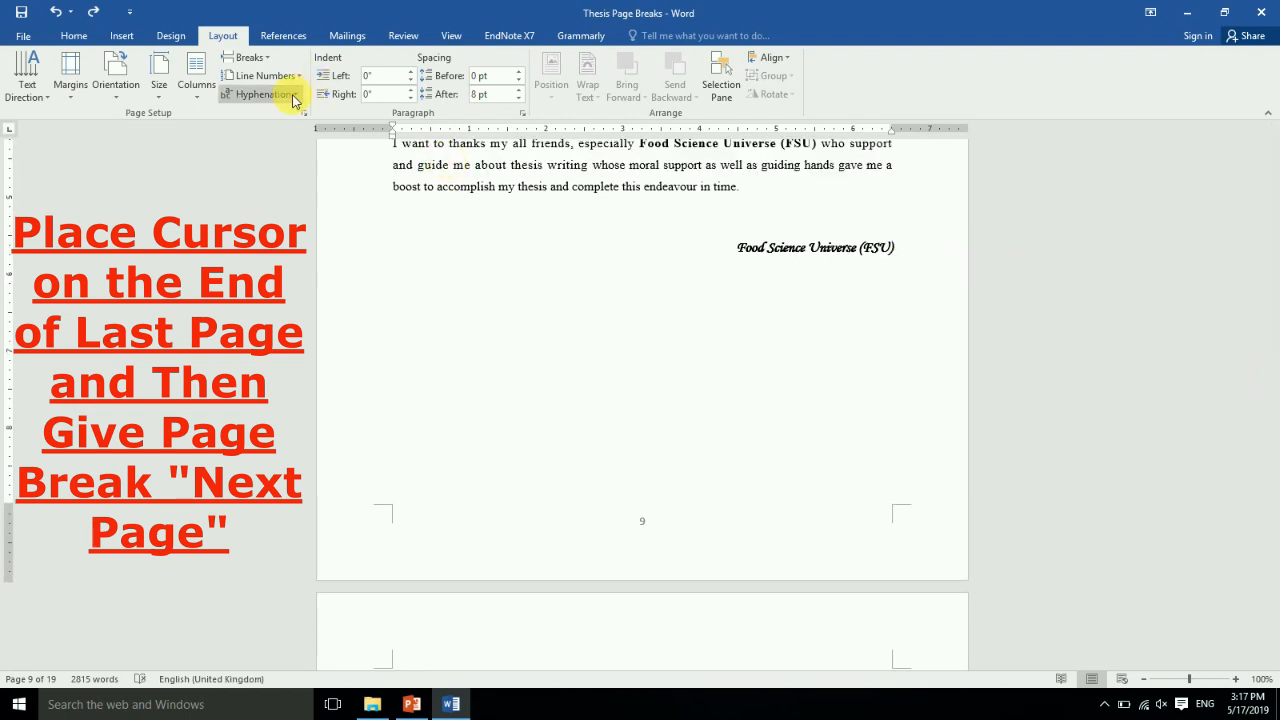
{"action": "left_click", "coordinate": [260, 60]}
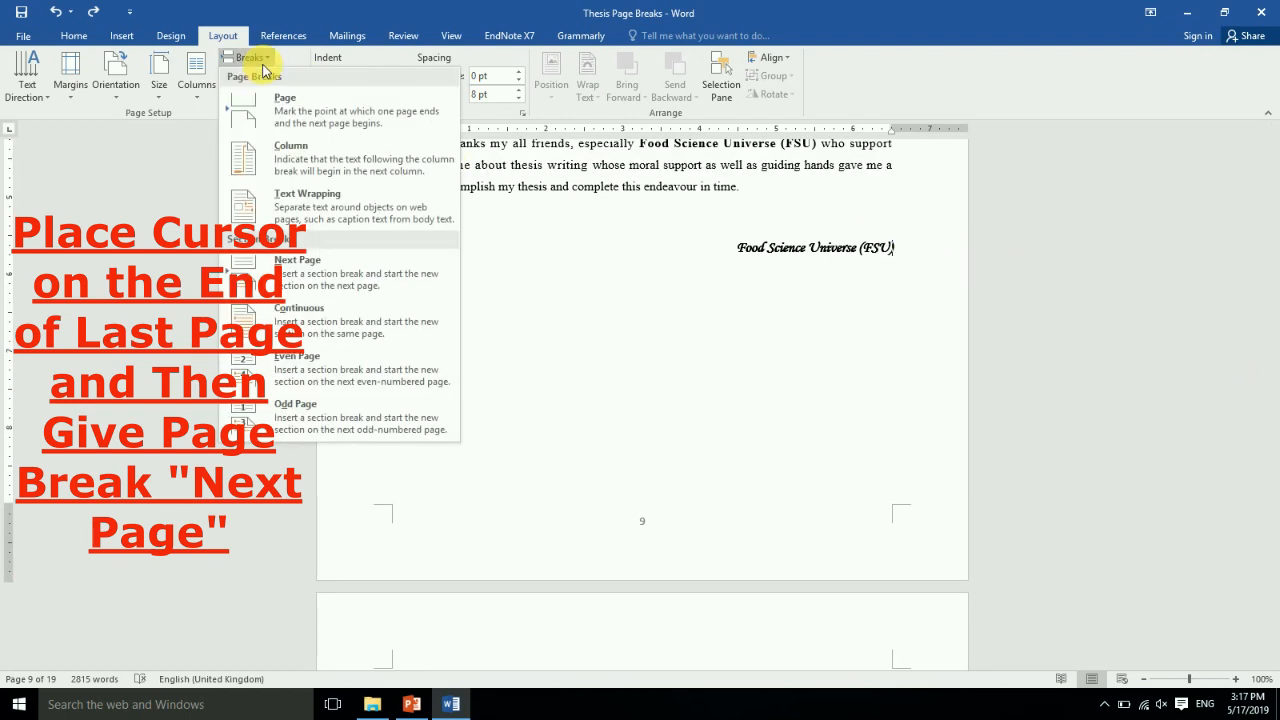
{"action": "left_click", "coordinate": [305, 266]}
Delete the empty space above the CHAPTER 1 heading so that it starts at the top margin of its page
{"action": "left_click_drag", "start_coordinate": [1273, 368], "coordinate": [1272, 373]}
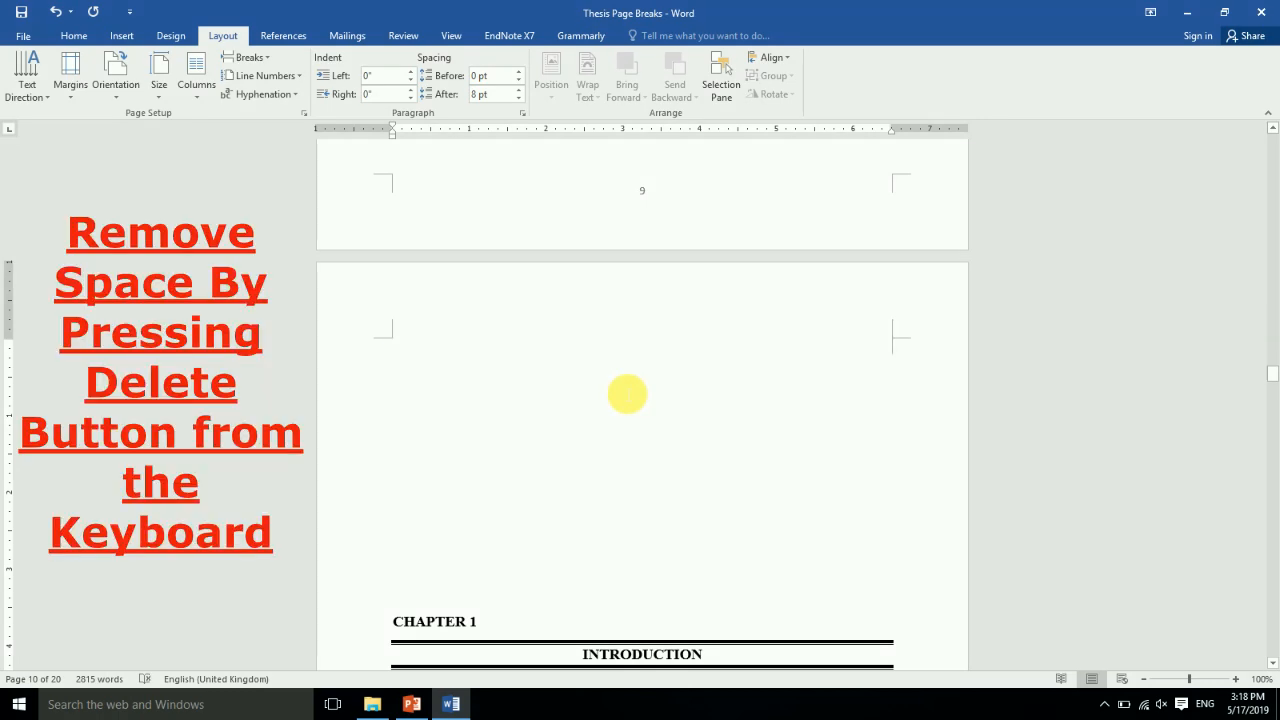
{"action": "key", "text": "Delete"}
{"action": "key", "text": "Delete"}
{"action": "key", "text": "Delete"}
{"action": "key", "text": "Delete"}
{"action": "key", "text": "Delete"}
{"action": "key", "text": "Delete"}
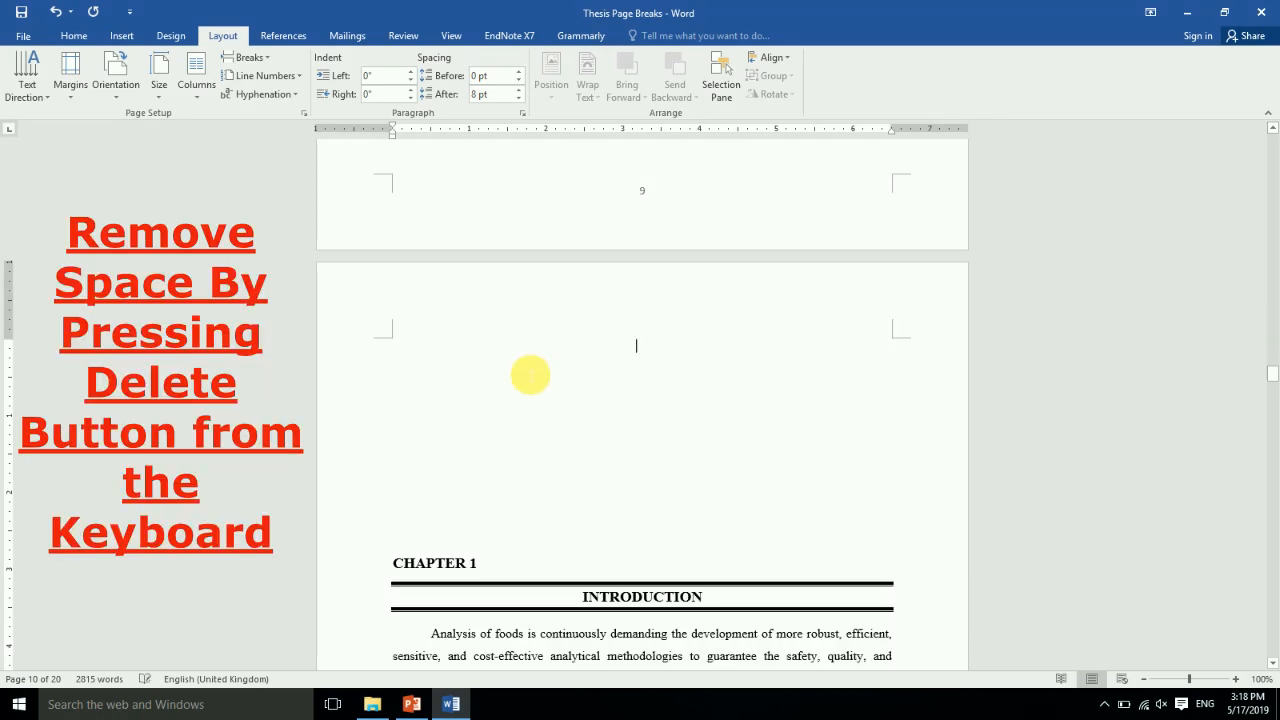
{"action": "key", "text": "Delete"}
{"action": "key", "text": "Delete"}
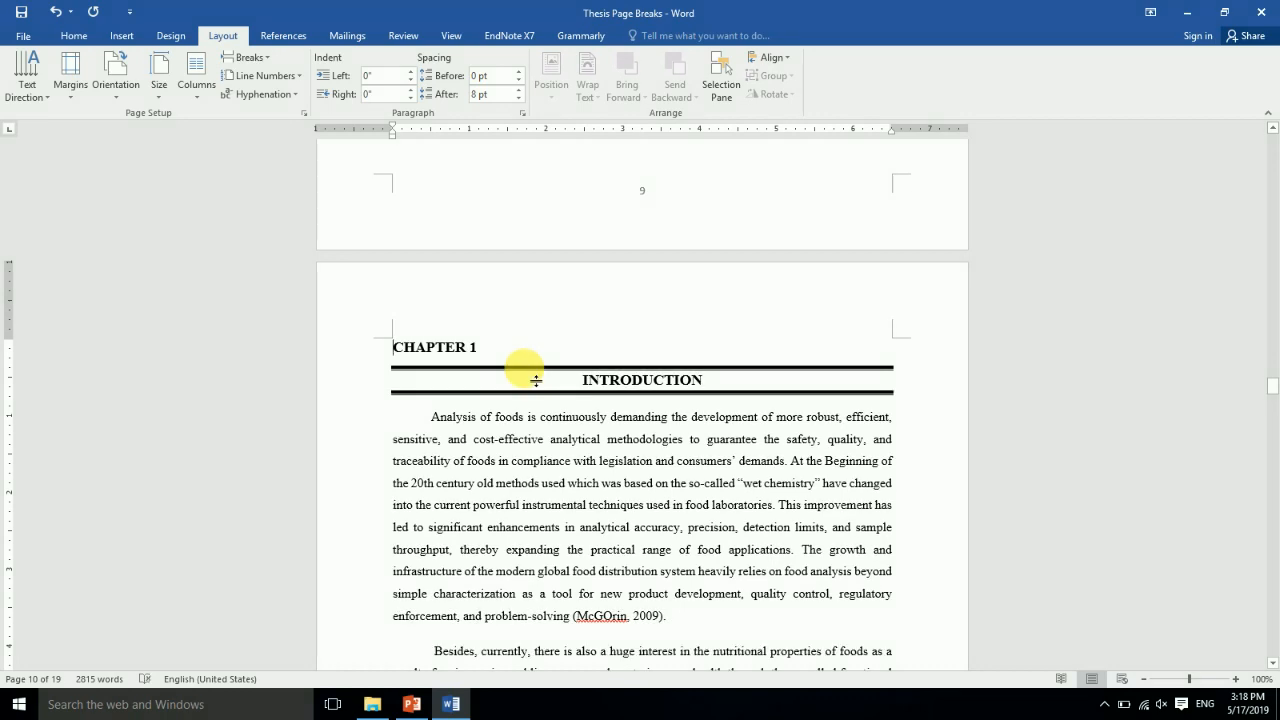
Paste two copies of the Acknowledgment paragraph beginning "I want to thanks my all friends" directly below the original
{"action": "left_click_drag", "start_coordinate": [1275, 393], "coordinate": [1268, 372]}
{"action": "triple_click", "coordinate": [573, 279]}
{"action": "key", "text": "ctrl+c"}
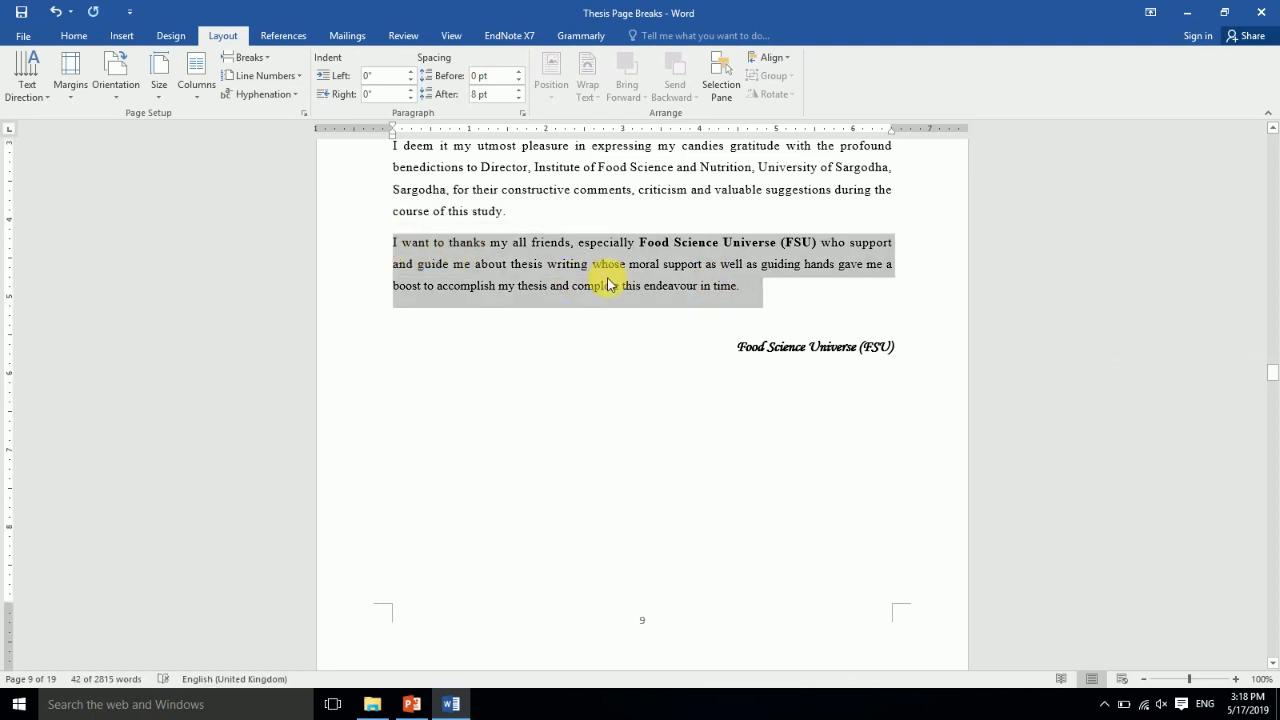
{"action": "left_click", "coordinate": [766, 289]}
{"action": "key", "text": "Return"}
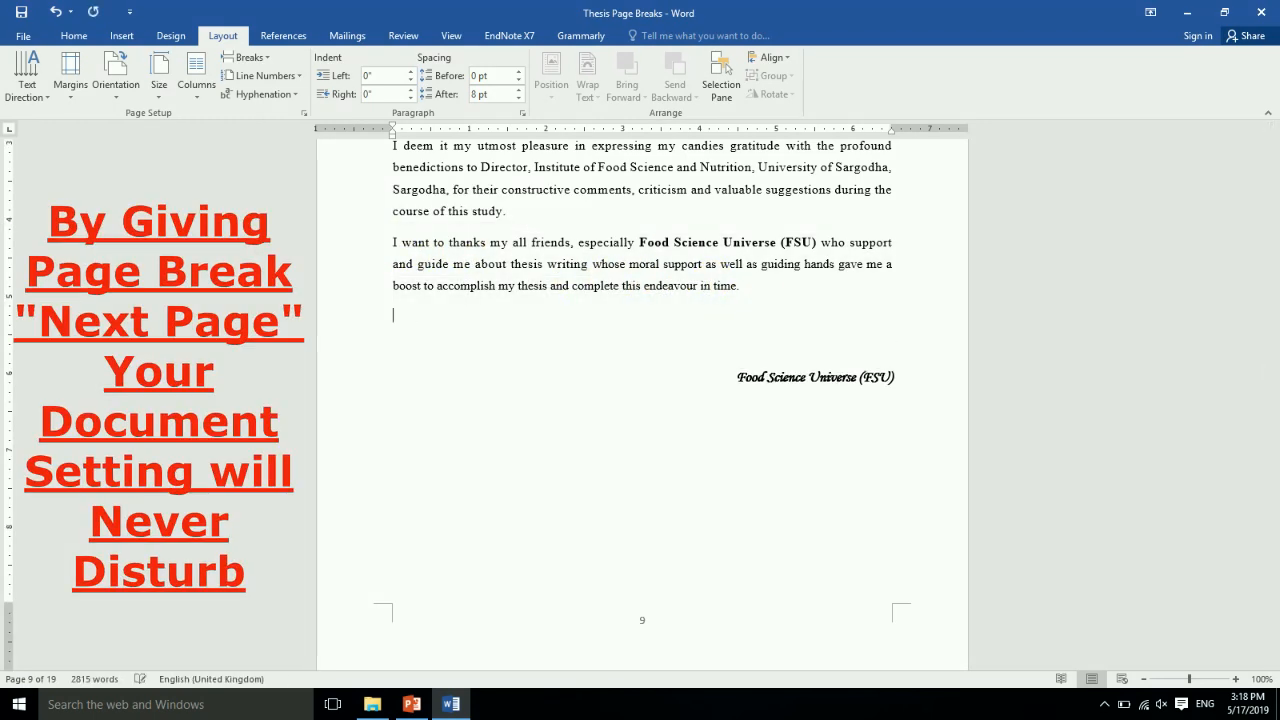
{"action": "left_click", "coordinate": [770, 298]}
{"action": "key", "text": "ctrl+v"}
{"action": "key", "text": "ctrl+v"}
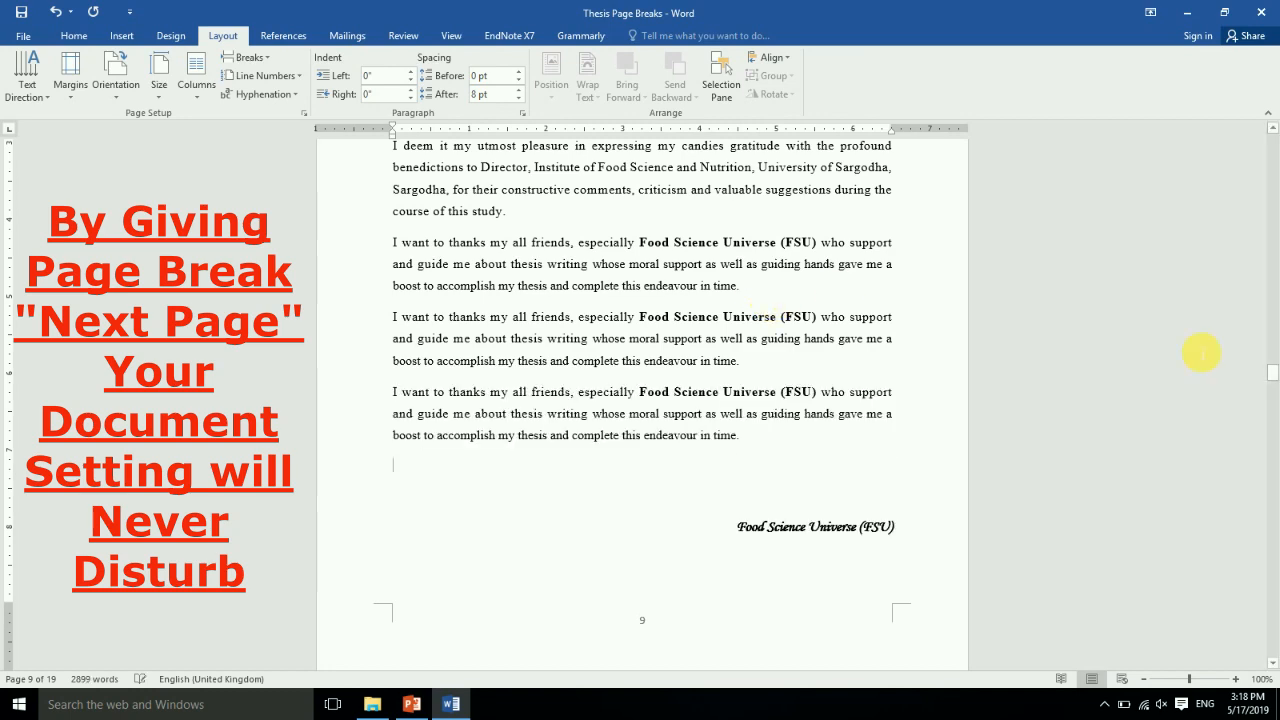
Insert a Next Page section break at the end of section 2.3, Quality of candies, ahead of the CHAPTER 3 heading
{"action": "left_click_drag", "start_coordinate": [1270, 378], "coordinate": [1270, 388]}
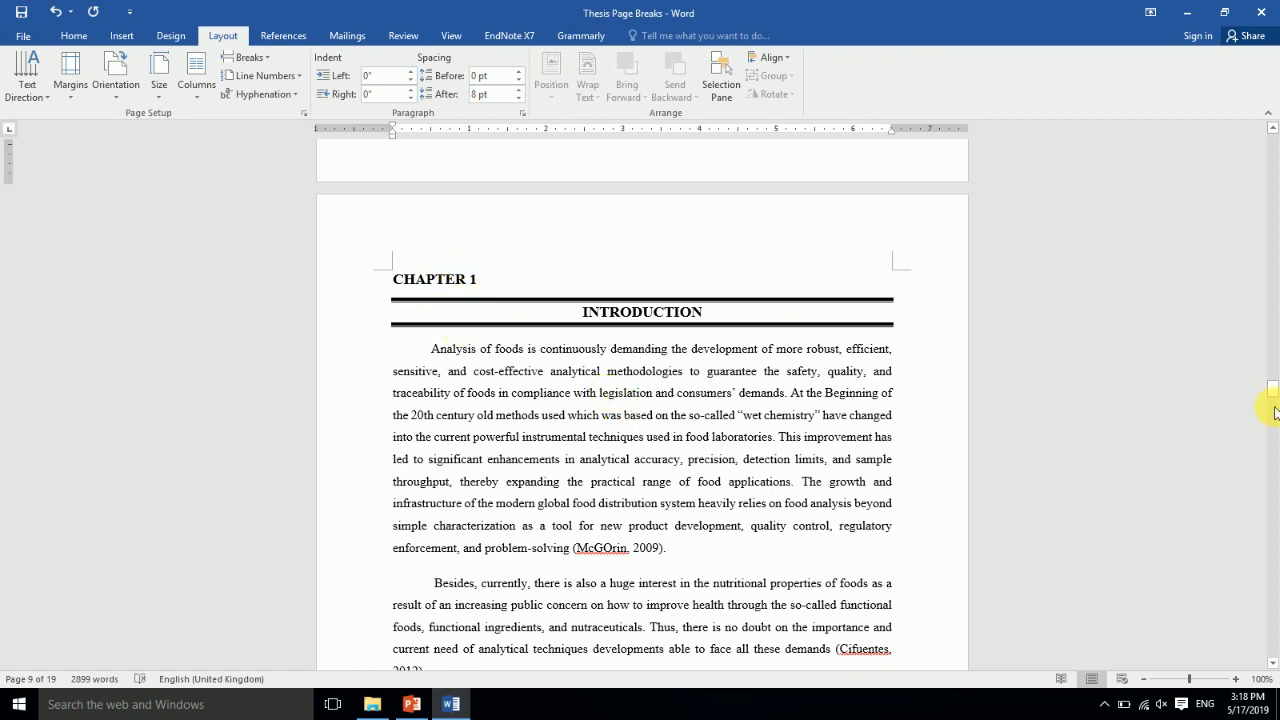
{"action": "left_click_drag", "start_coordinate": [1270, 390], "coordinate": [1257, 432]}
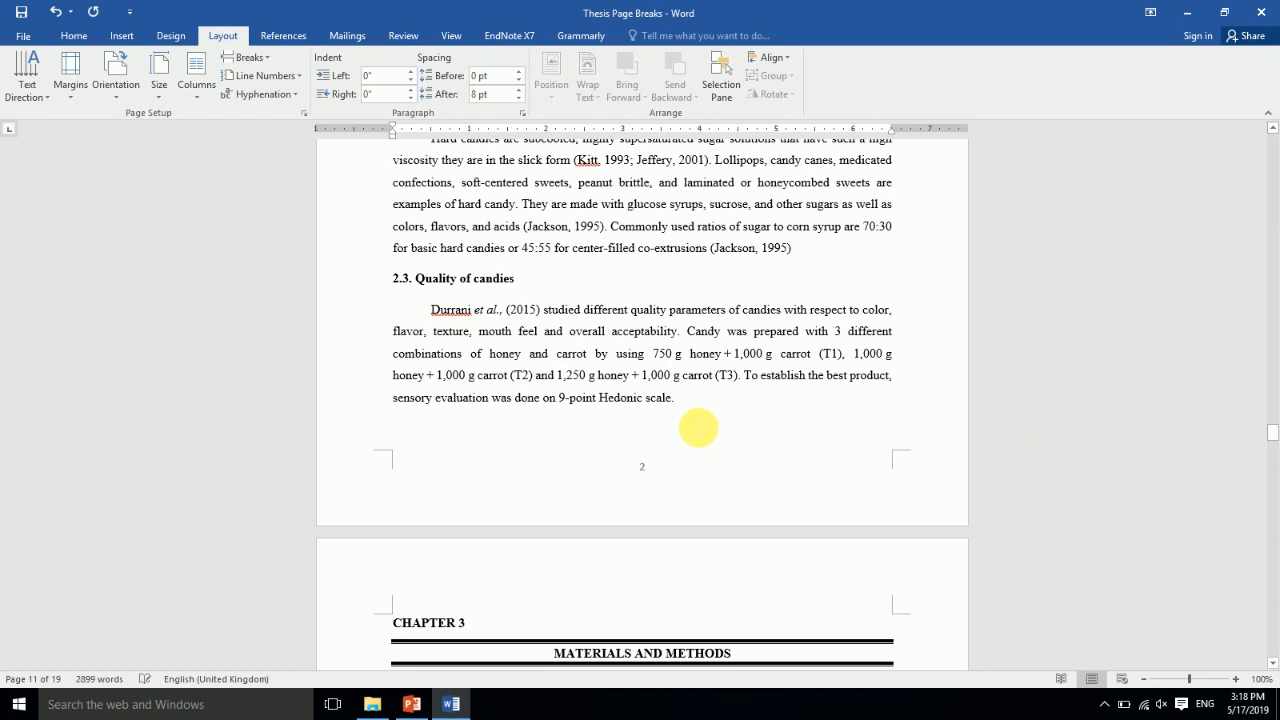
{"action": "left_click", "coordinate": [685, 408]}
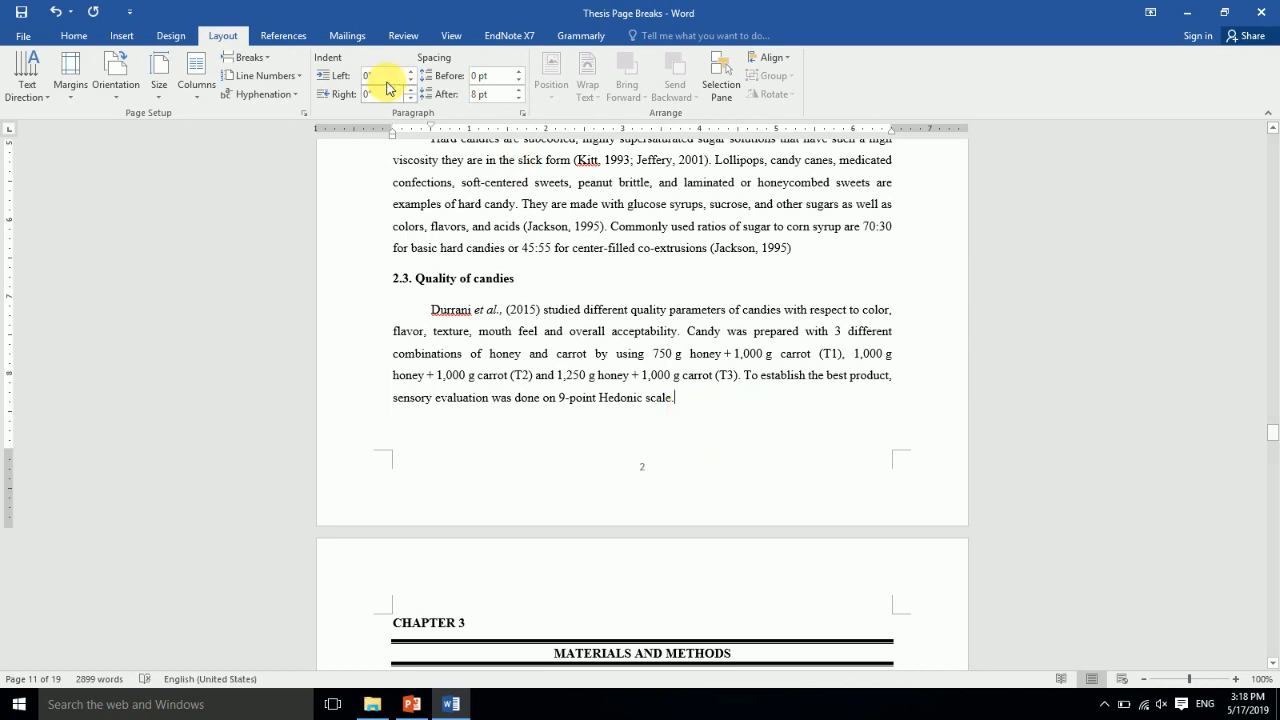
{"action": "left_click", "coordinate": [257, 58]}
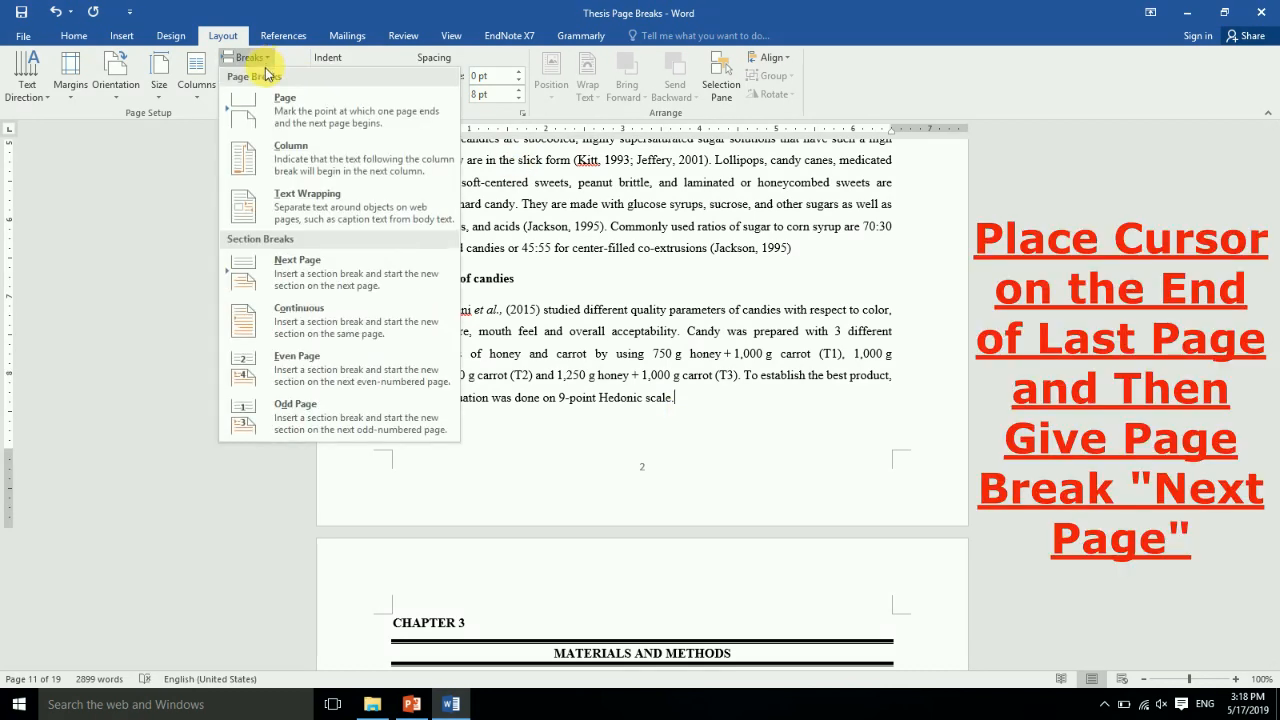
{"action": "left_click", "coordinate": [337, 272]}
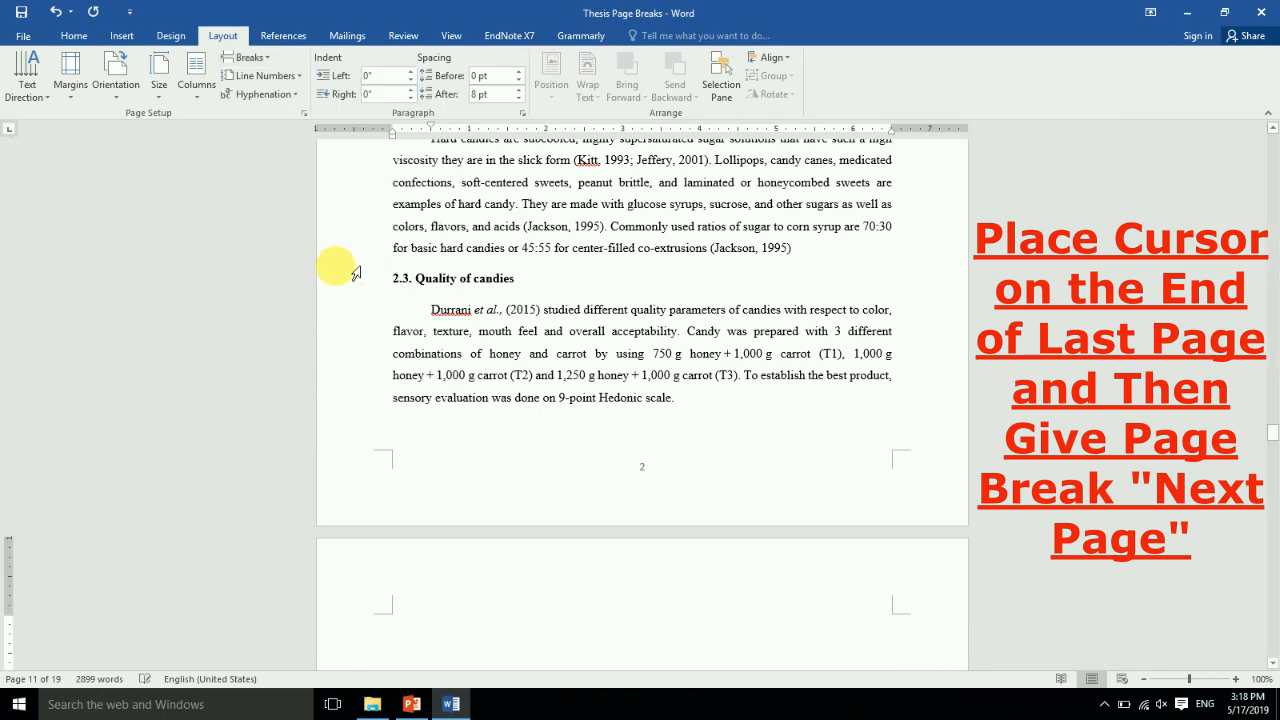
Delete the empty lines above the CHAPTER 3 heading so that it starts at the top margin of its page
{"action": "scroll", "coordinate": [1272, 432], "scroll_direction": "down", "scroll_amount": 3}
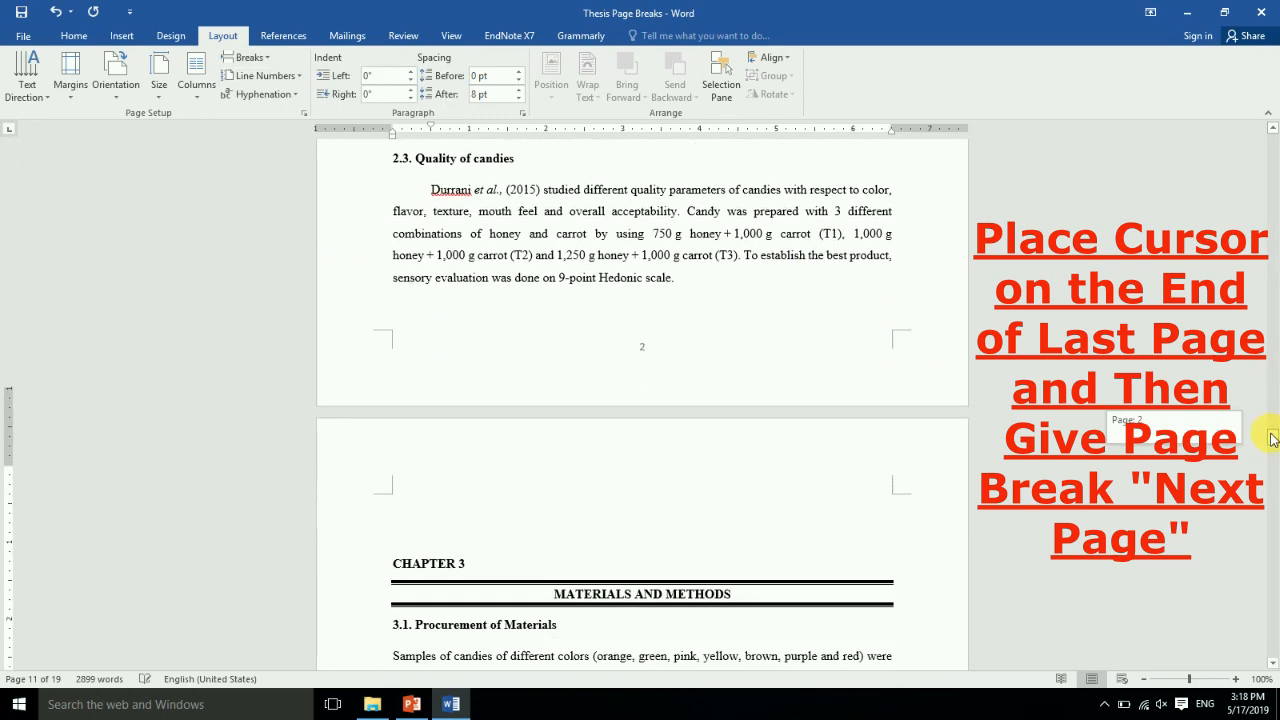
{"action": "key", "text": "Delete"}
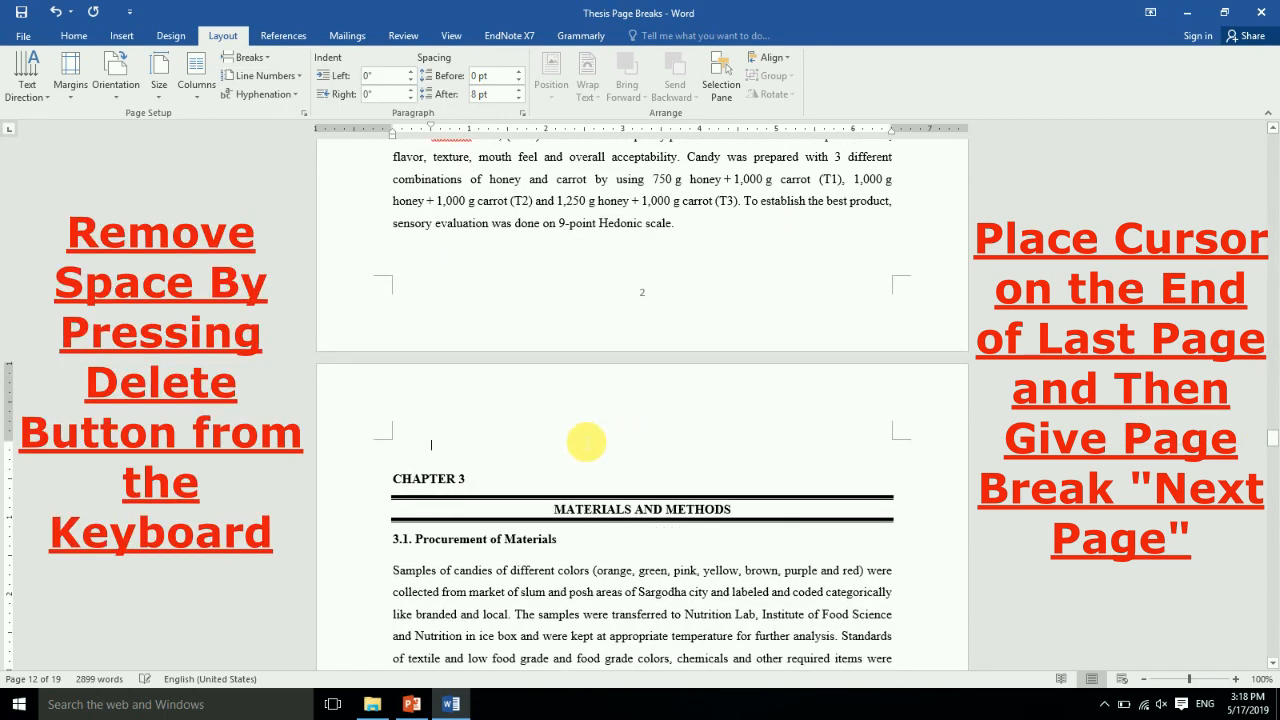
{"action": "key", "text": "Delete"}
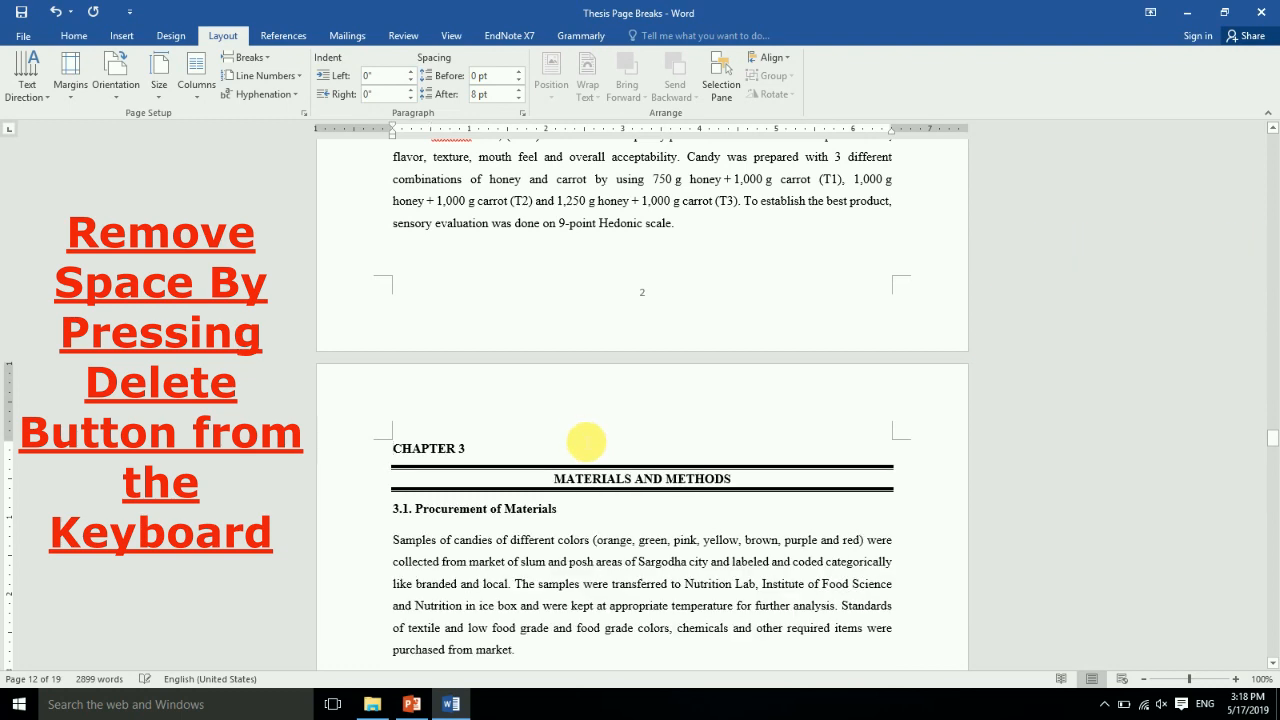
Insert a Next Page section break after the Titratable Acidity paragraph of section 3.2.3 and delete the empty line above CHAPTER 4
{"action": "mouse_move", "coordinate": [1275, 443]}
{"action": "left_mouse_down"}
{"action": "mouse_move", "coordinate": [1275, 474]}
{"action": "mouse_move", "coordinate": [1275, 457]}
{"action": "left_mouse_up"}
{"action": "left_click", "coordinate": [589, 478]}
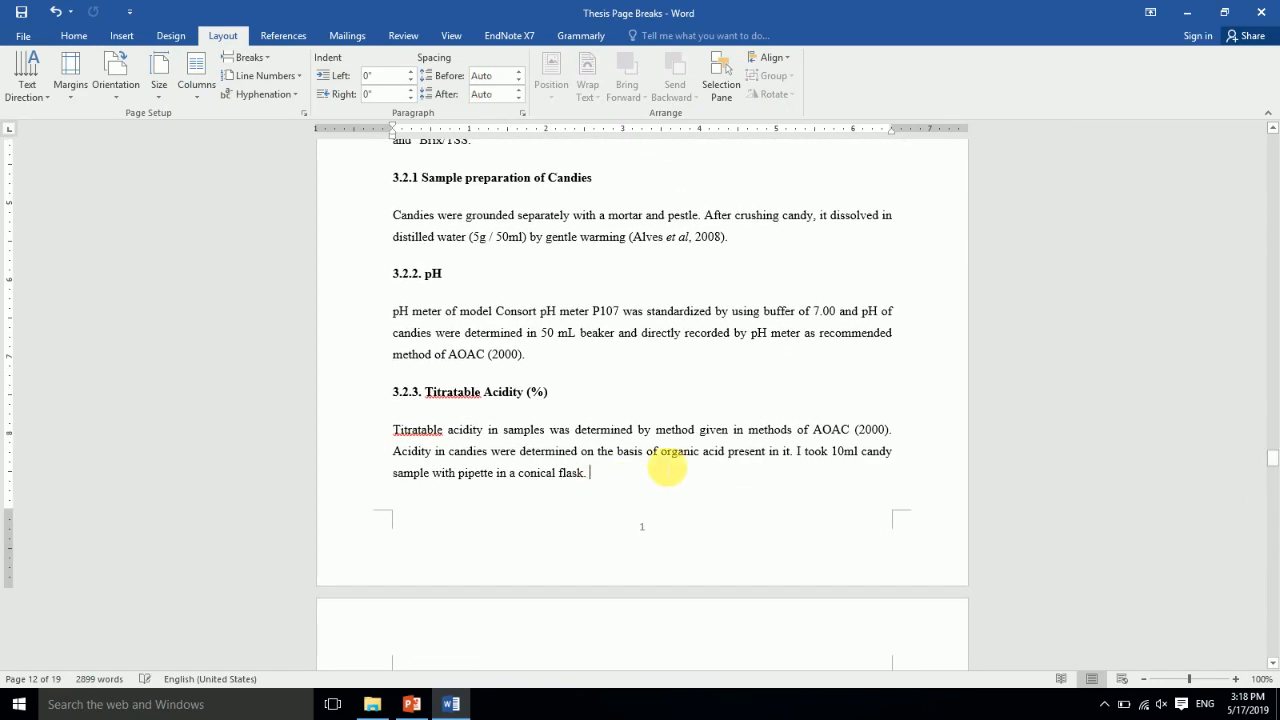
{"action": "left_click", "coordinate": [242, 60]}
{"action": "left_click", "coordinate": [305, 262]}
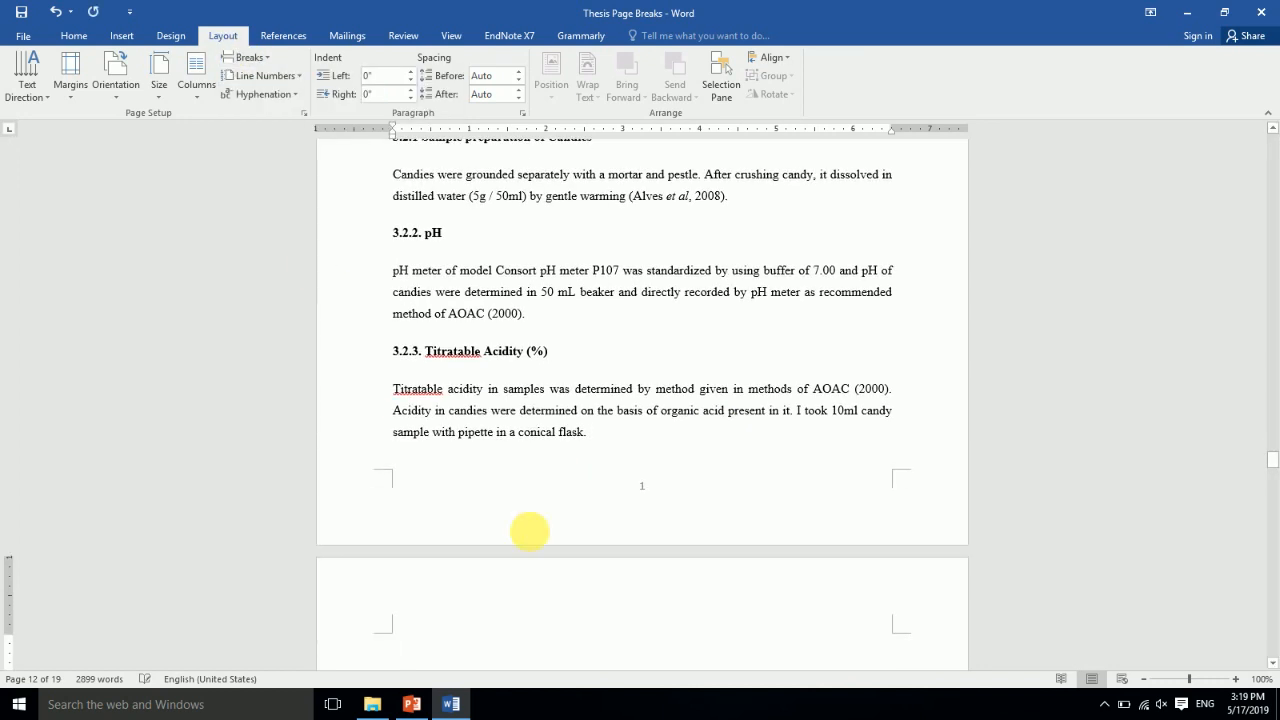
{"action": "left_click_drag", "start_coordinate": [1274, 451], "coordinate": [1272, 463]}
{"action": "key", "text": "Delete"}
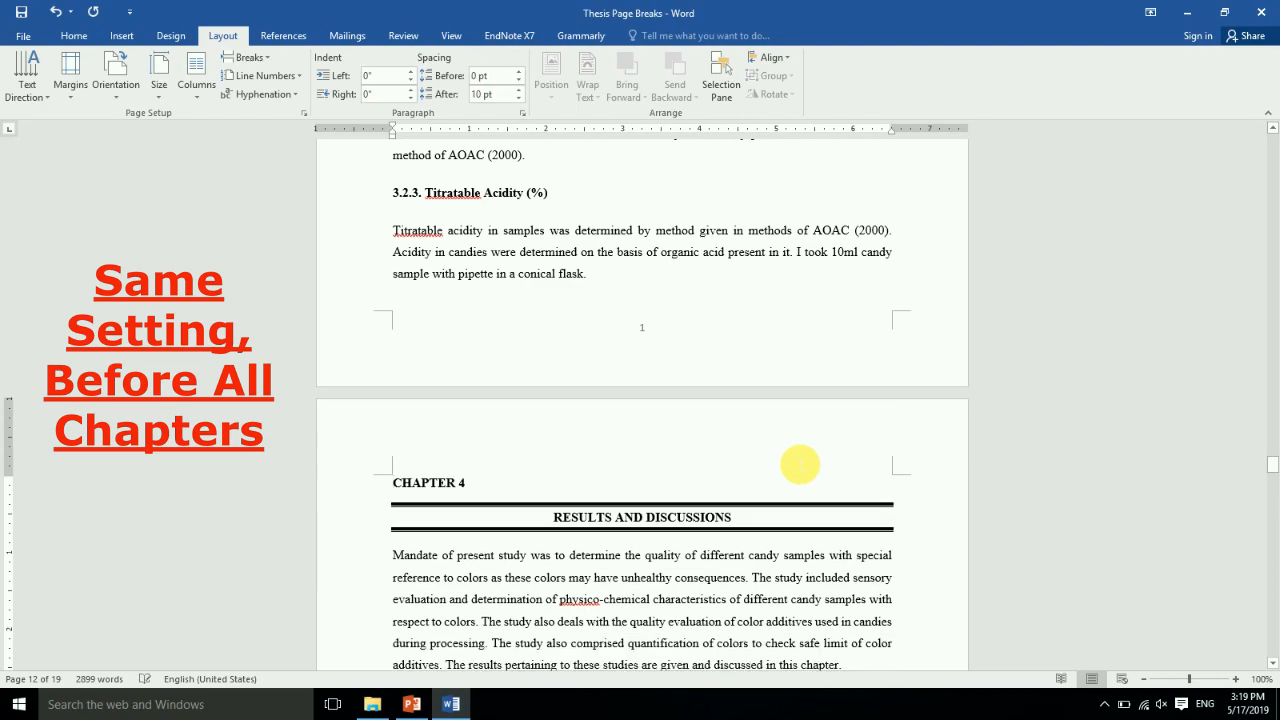
Insert a Next Page section break between the Fig 4.2 caption and the SUMMARY heading
{"action": "left_click_drag", "start_coordinate": [1272, 463], "coordinate": [1272, 595]}
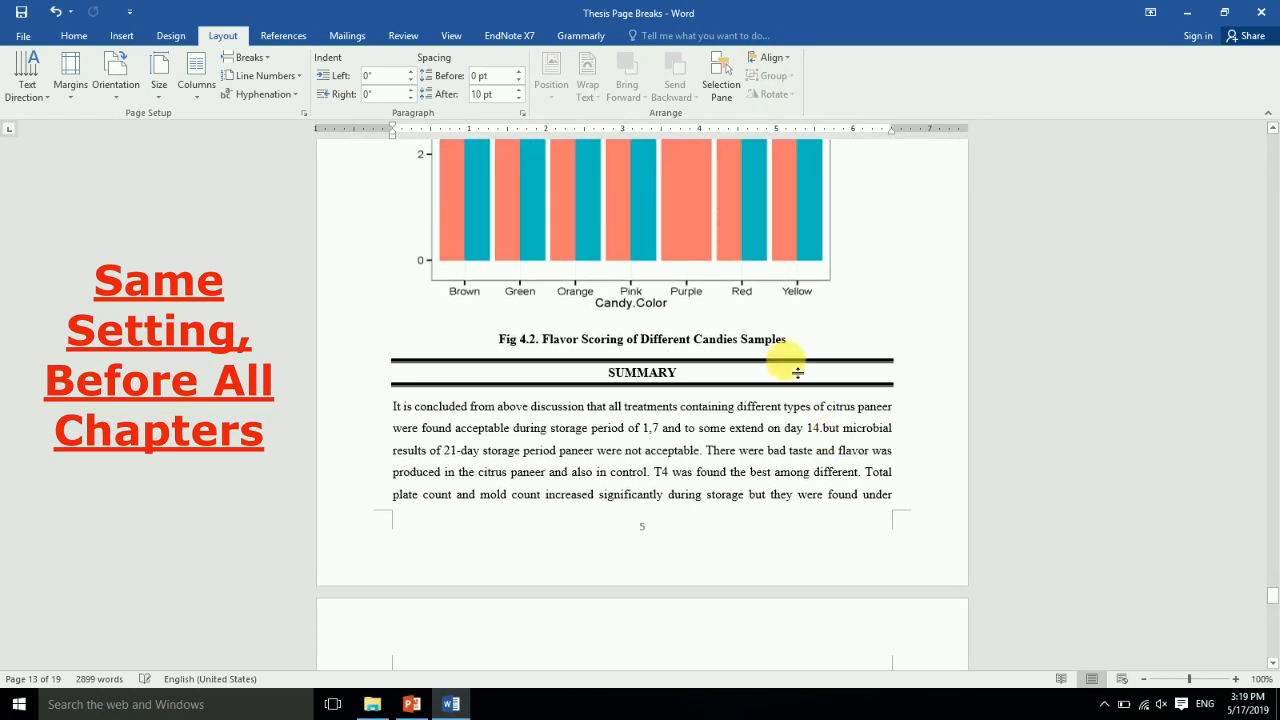
{"action": "left_click", "coordinate": [251, 60]}
{"action": "left_click", "coordinate": [300, 262]}
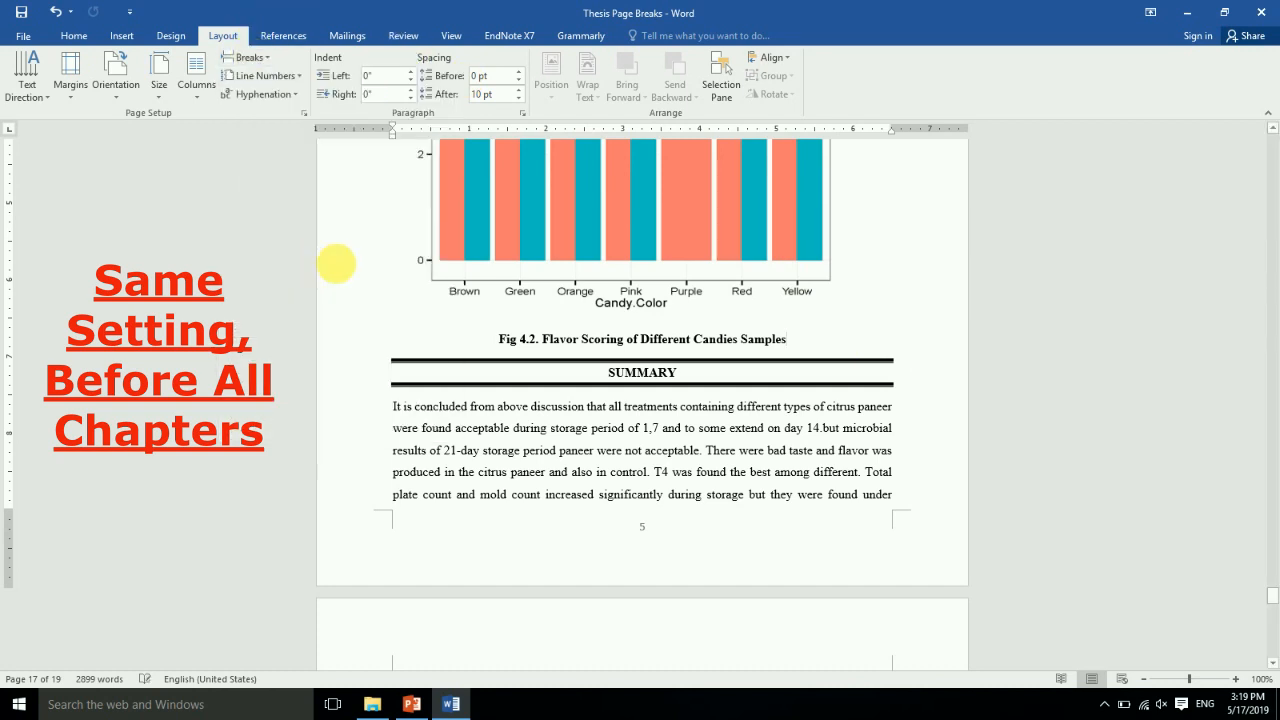
Delete the empty line above the SUMMARY heading and center the heading
{"action": "left_click", "coordinate": [673, 644]}
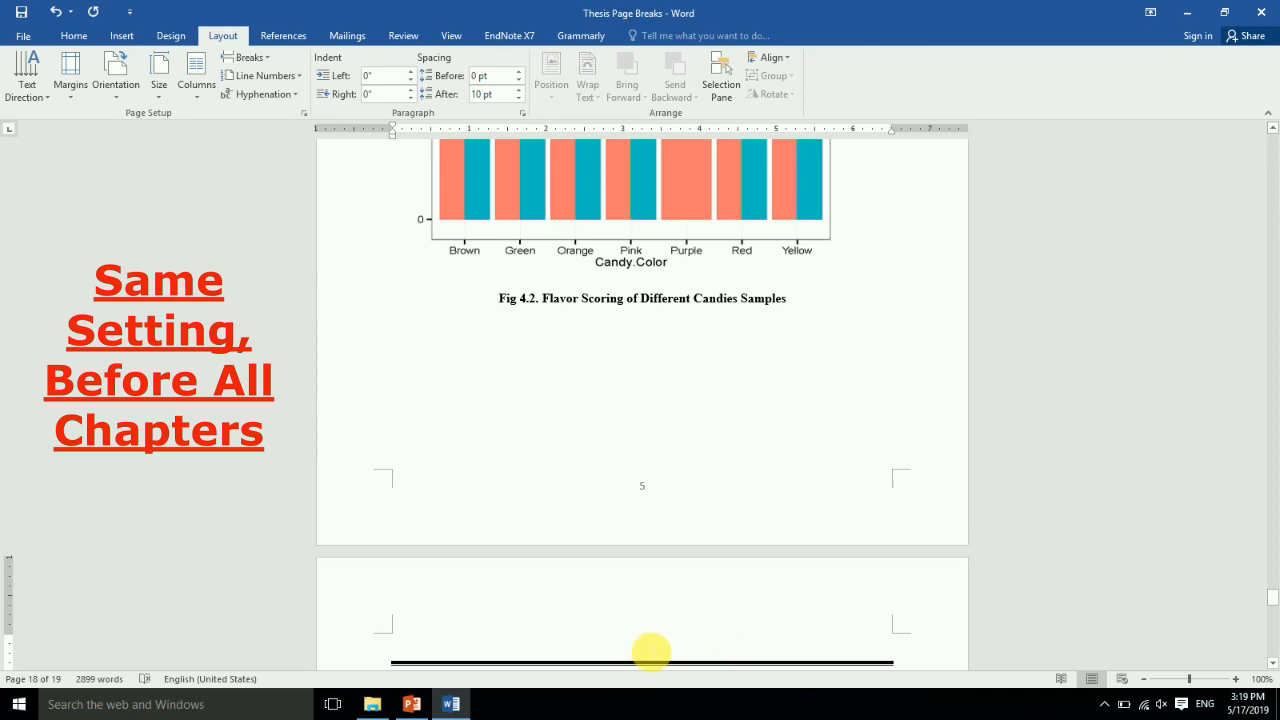
{"action": "key", "text": "Delete"}
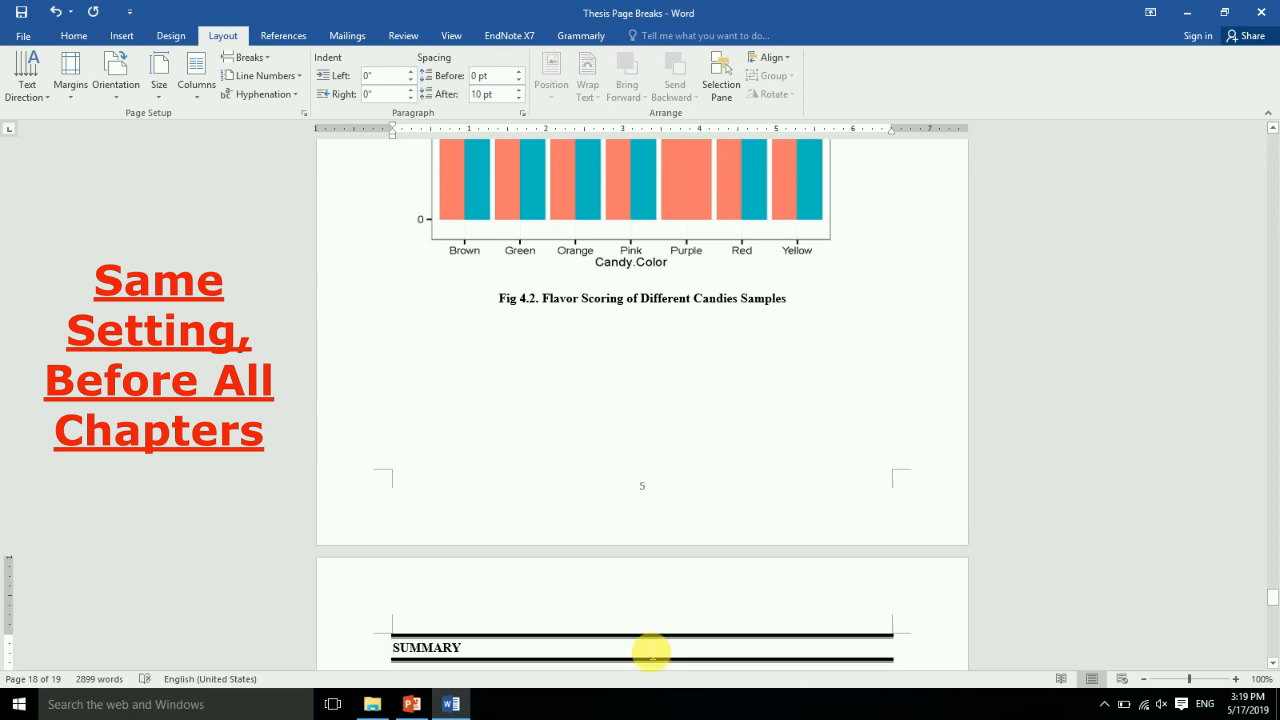
{"action": "left_click", "coordinate": [76, 34]}
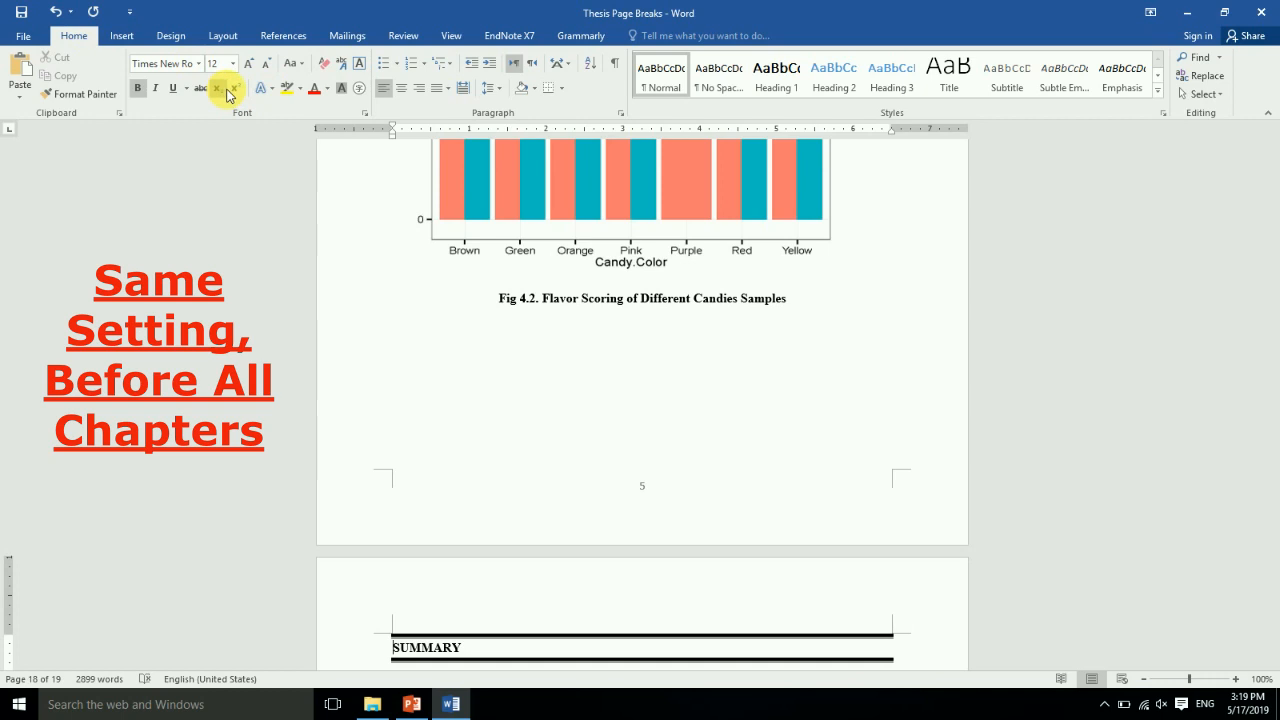
{"action": "left_click", "coordinate": [402, 89]}
Insert a Next Page section break at the end of the Summary text and delete the empty line above the REFERENCES heading
{"action": "left_click_drag", "start_coordinate": [1273, 597], "coordinate": [1273, 618]}
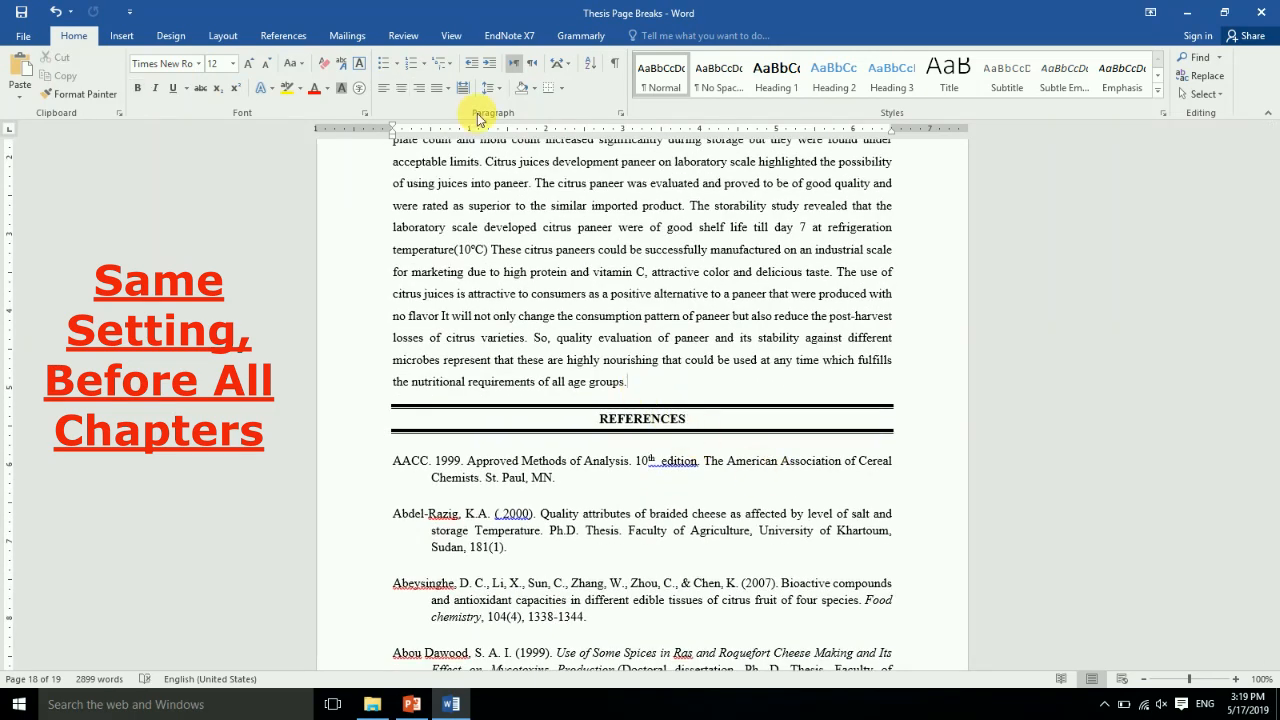
{"action": "left_click", "coordinate": [223, 36]}
{"action": "left_click", "coordinate": [246, 57]}
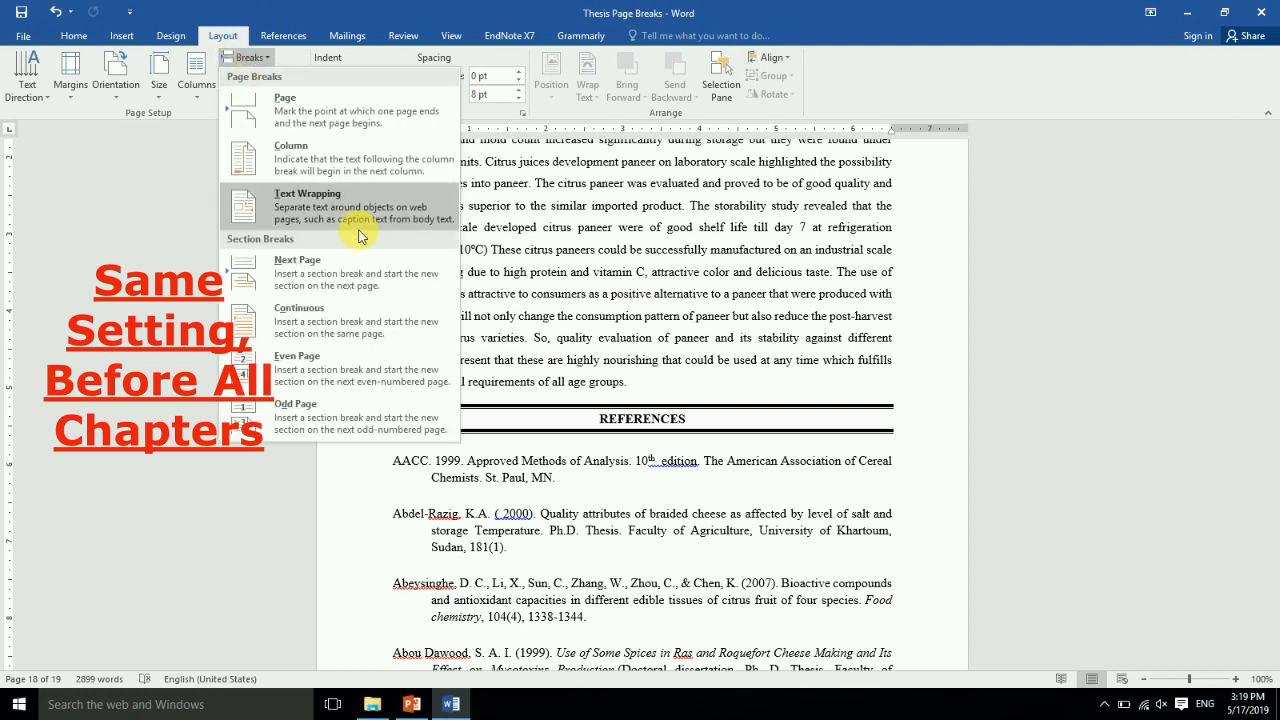
{"action": "left_click", "coordinate": [337, 263]}
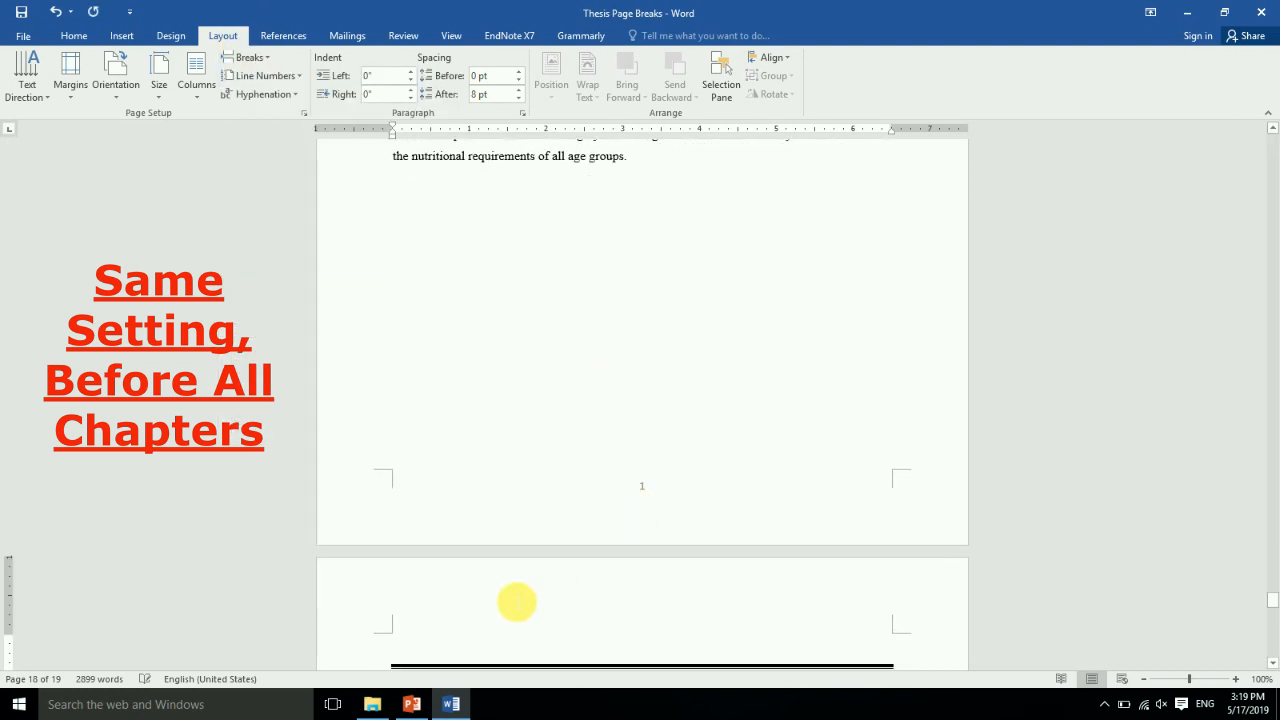
{"action": "key", "text": "Delete"}
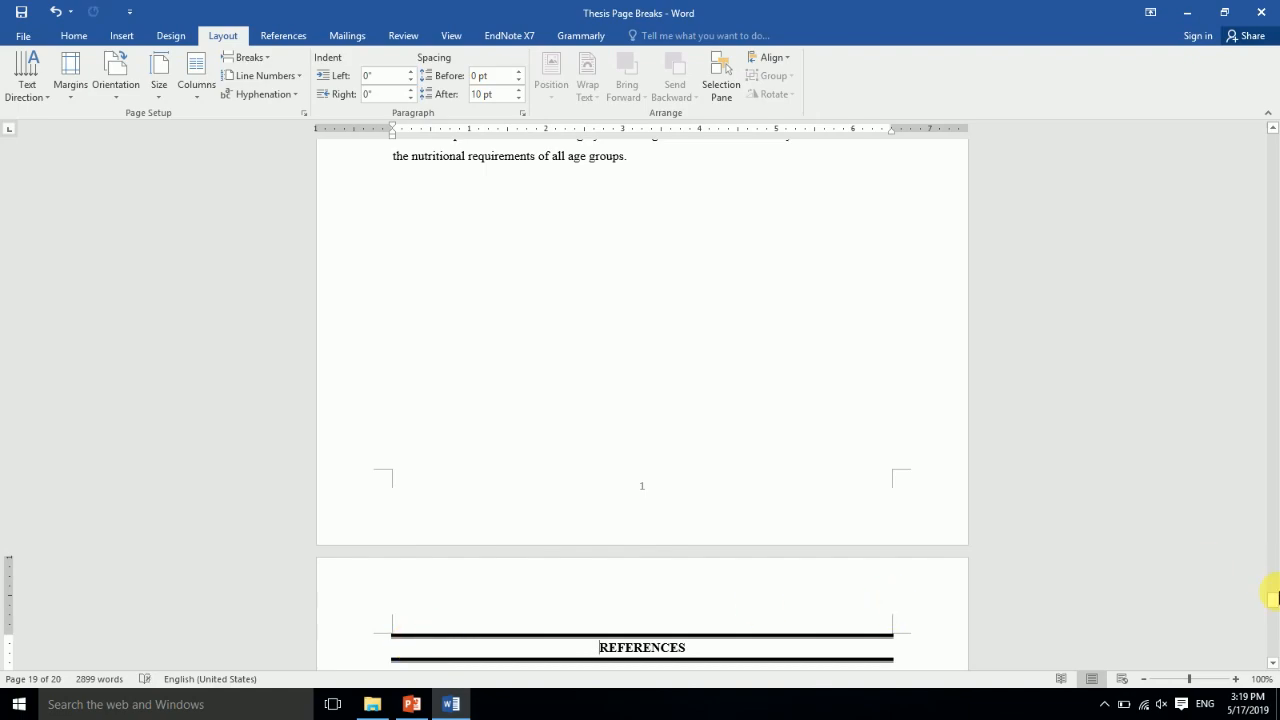
Add the paragraph beginning "Quantitative research is done to classify features" at the end of section 3.2.3, before CHAPTER 4
{"action": "mouse_move", "coordinate": [1272, 598]}
{"action": "left_mouse_down"}
{"action": "mouse_move", "coordinate": [1266, 451]}
{"action": "mouse_move", "coordinate": [1239, 320]}
{"action": "left_mouse_up"}
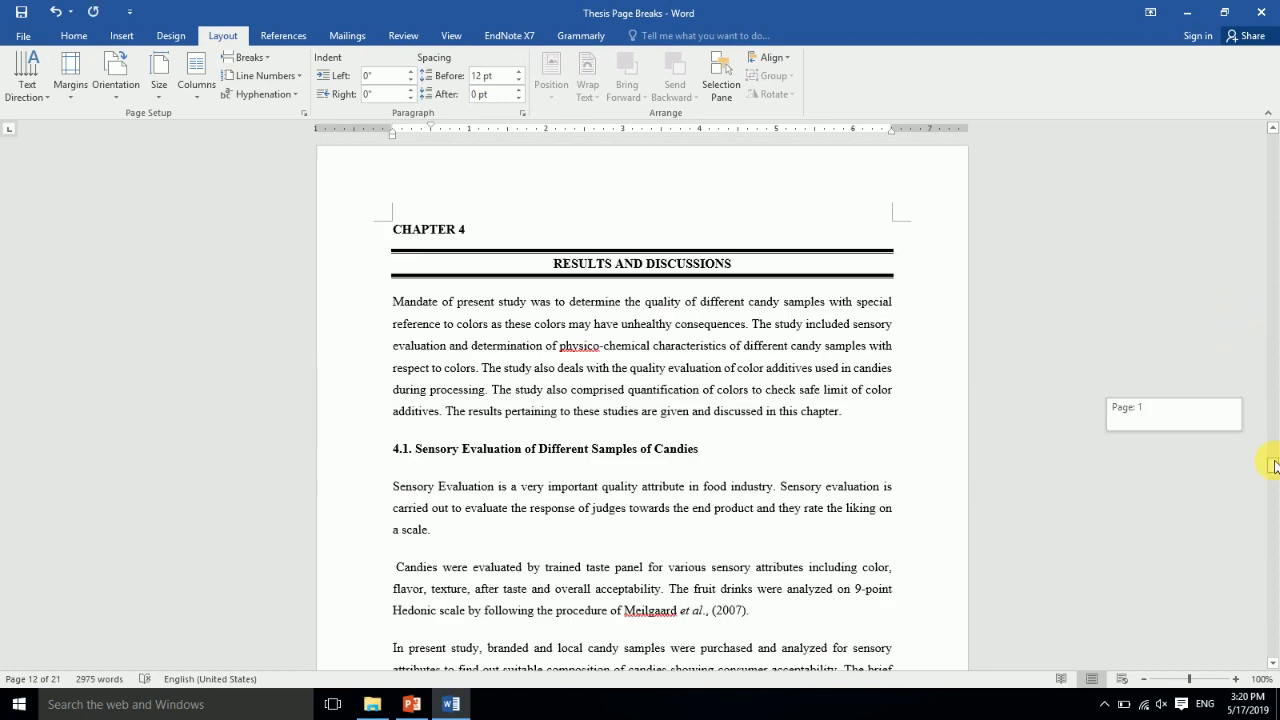
{"action": "left_click_drag", "start_coordinate": [1272, 464], "coordinate": [1272, 459]}
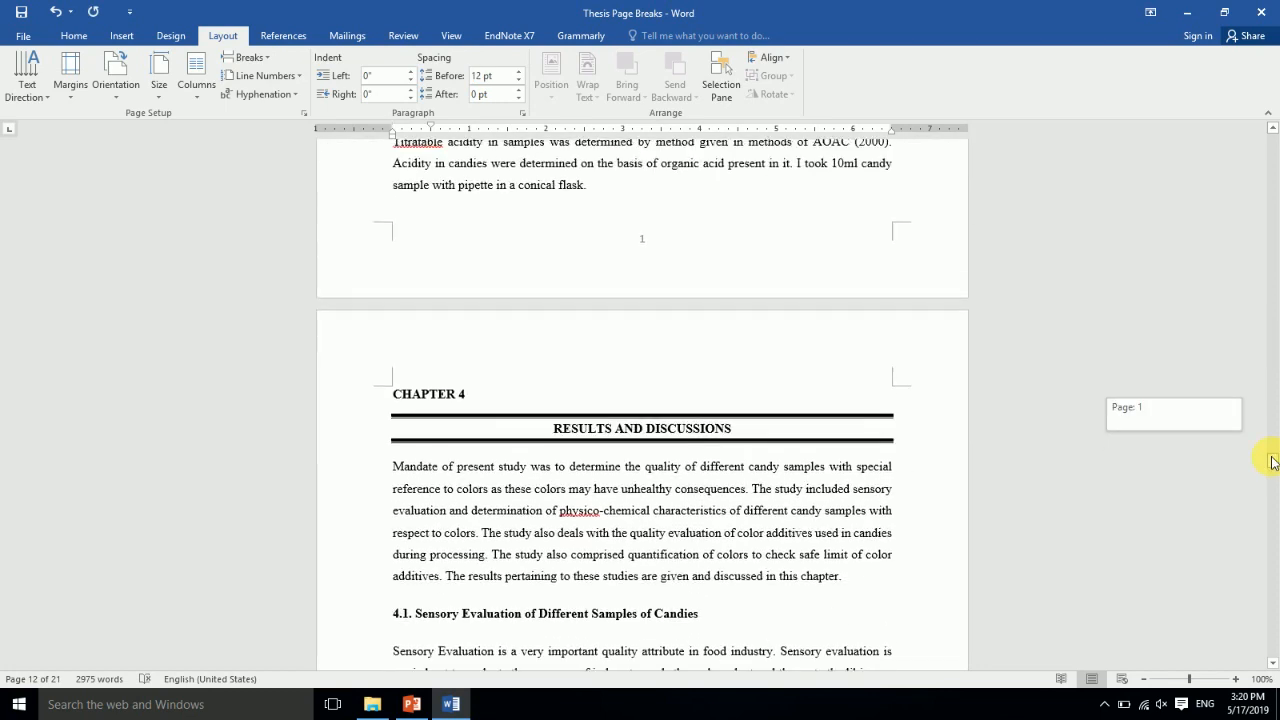
{"action": "left_click", "coordinate": [628, 183]}
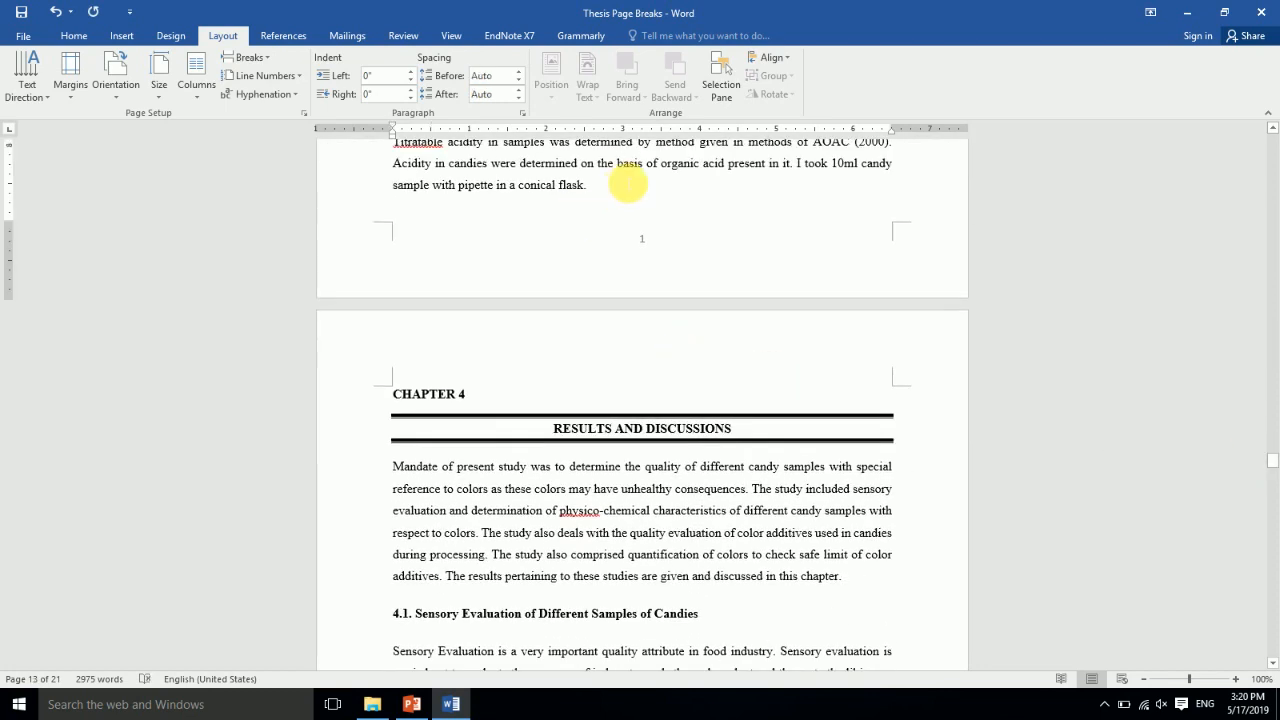
{"action": "type", "text": "Quantitative research is done to classify features then count them to construct more complex statistical models in an attempt to explain what we observed (Schmied, 1993).Different analyses to determine the amount or concentration of an analyte and expressed as a numerical value in appropriate units are said quantitative analyses. Qualitative Analysis may take place with Quantitative Analysis, but quantitative analysis always requires the identification (qualification) of the analyte for the numerical approximations (IUPAC, 1995; Marie 2013)."}
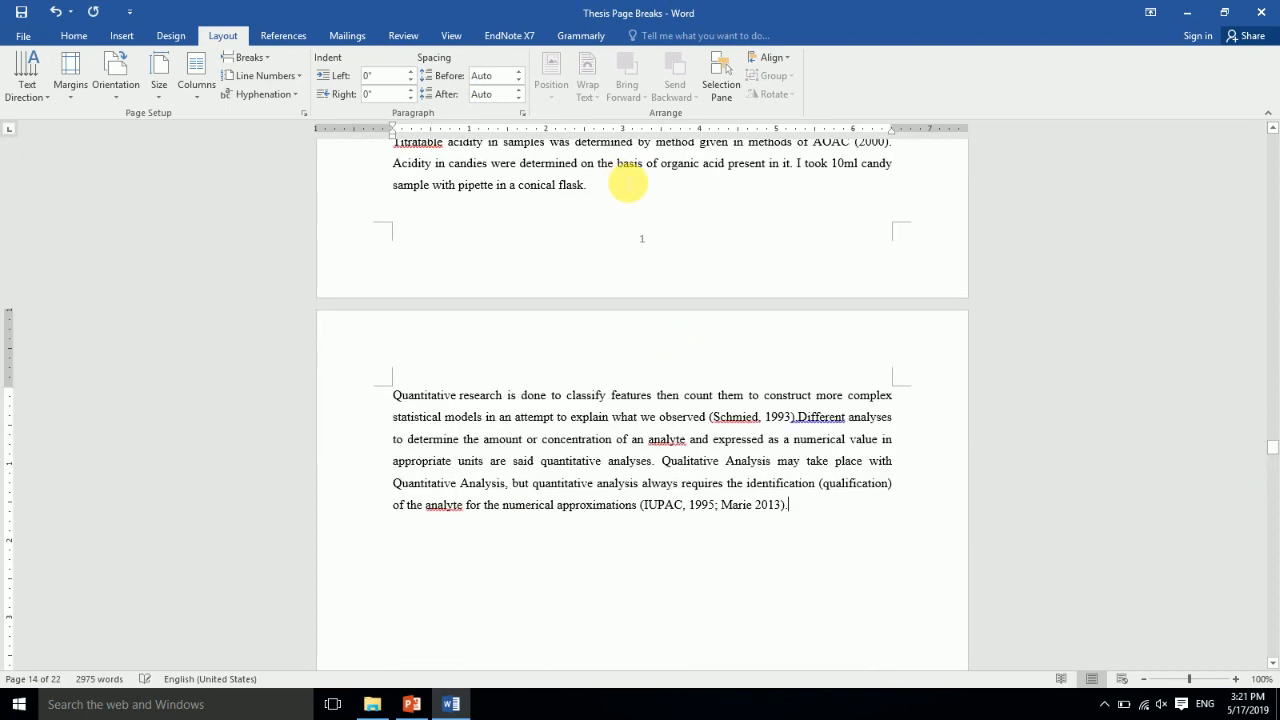
Add the "Quantitative research is done to classify features" paragraph twice below the Fig 4.2 caption, as two separate paragraphs
{"action": "left_click_drag", "start_coordinate": [1272, 452], "coordinate": [1233, 590]}
{"action": "left_click", "coordinate": [786, 385]}
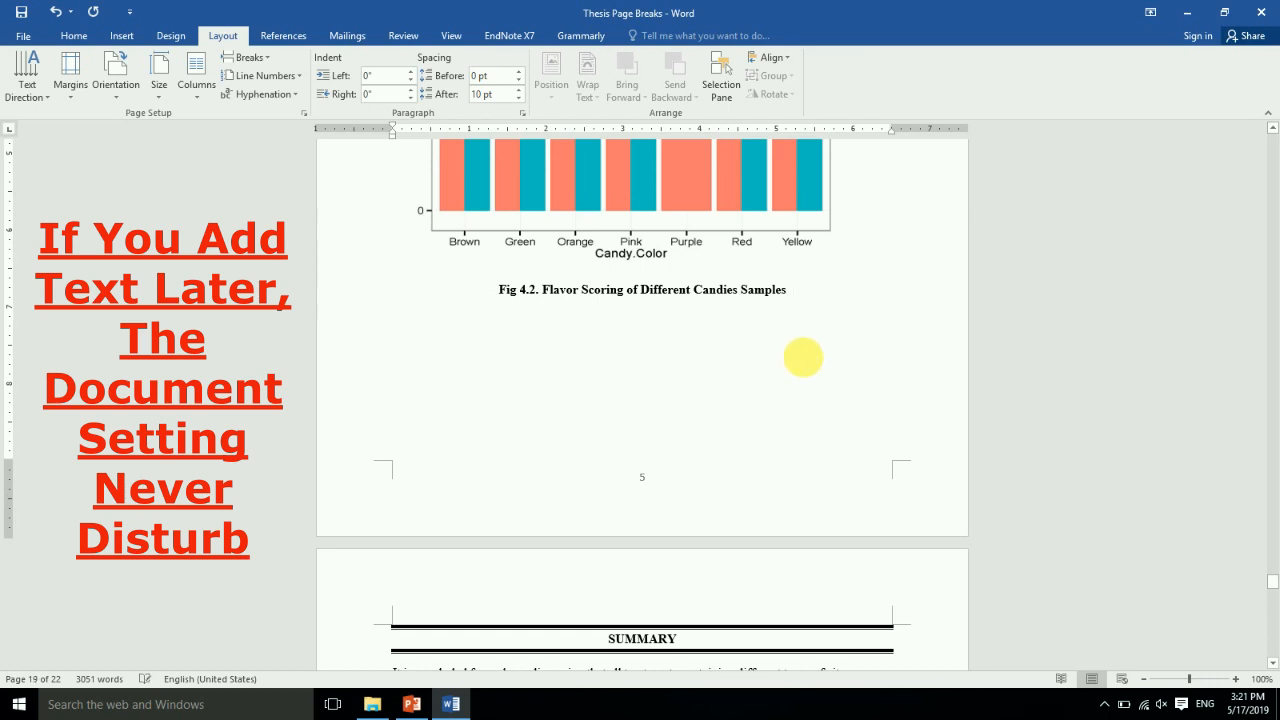
{"action": "type", "text": "Quantitative research is done to classify features then count them to construct more complex statistical models in an attempt to explain what we observed (Schmied, 1993) Different analyses to determine the amount or concentration of an analyte and expressed as a numerical value in appropriate units are said quantitative analyses. Qualitative Analysis may take place with Quantitative Analysis, but quantitative analysis always requires the identification (qualification) of the analyte for the numerical approximations (IUPAC, 1995; Marie 2013)."}
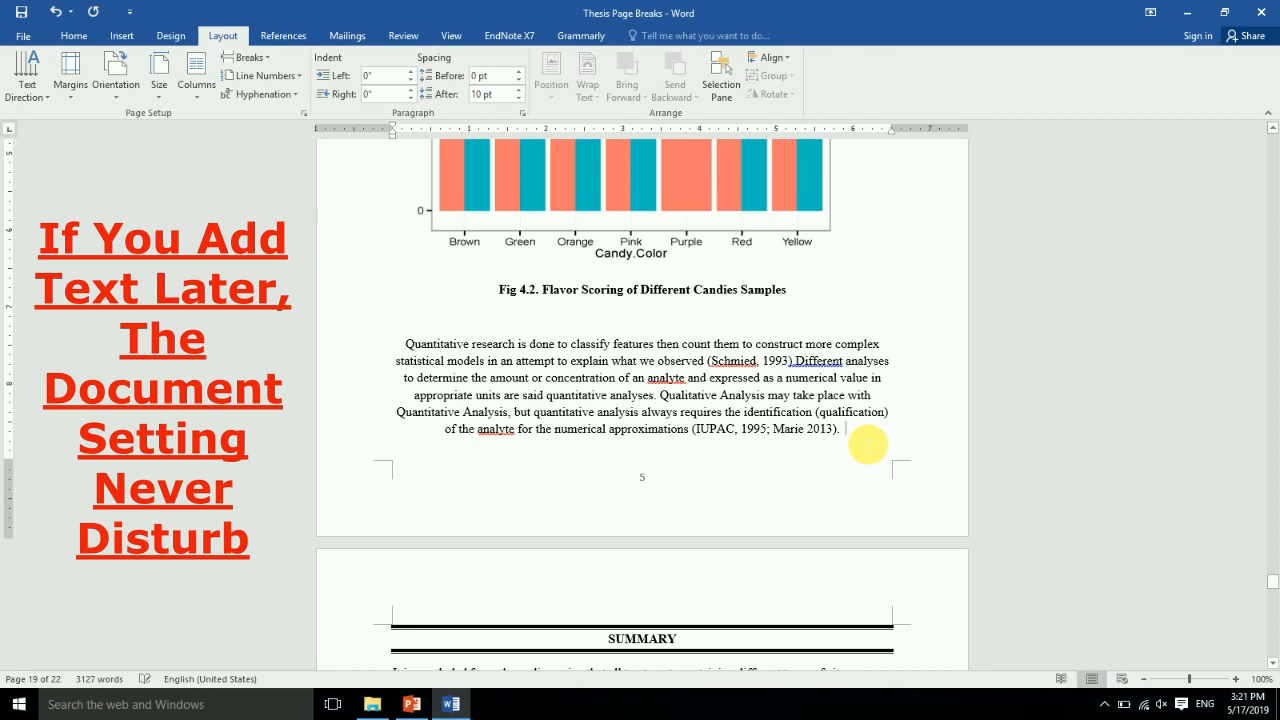
{"action": "key", "text": "Return"}
{"action": "type", "text": "Quantitative research is done to classify features then count them to construct more complex statistical models in an attempt to explain what we observed (Schmied, 1993).Different analyses to determine the amount or concentration of an analyte and expressed as a numerical value in appropriate units are said quantitative analyses. Qualitative Analysis may take place with Quantitative Analysis, but quantitative analysis always requires the identification (qualification) of the analyte for the numerical approximations (IUPAC, 1995; Marie 2013)."}
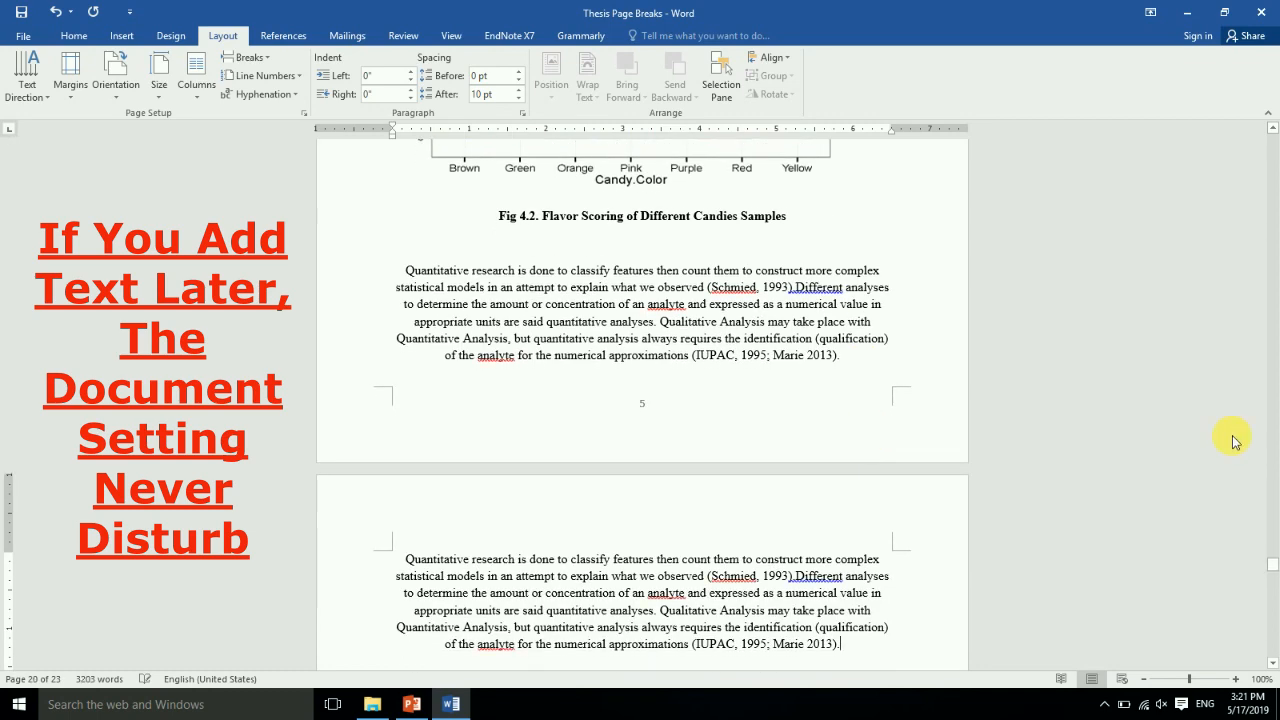
Remove the empty page after the last reference entry and save the document
{"action": "left_click_drag", "start_coordinate": [1273, 571], "coordinate": [1272, 630]}
{"action": "left_click", "coordinate": [661, 628]}
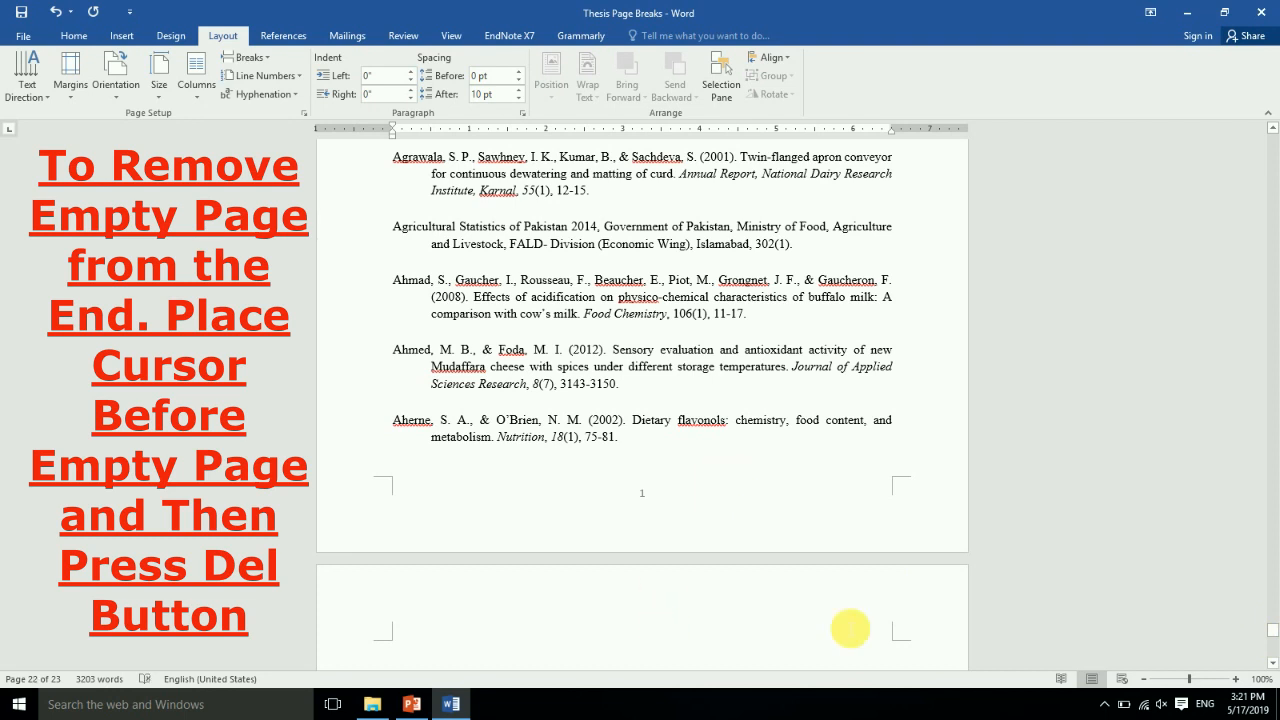
{"action": "left_click_drag", "start_coordinate": [1273, 632], "coordinate": [1274, 640]}
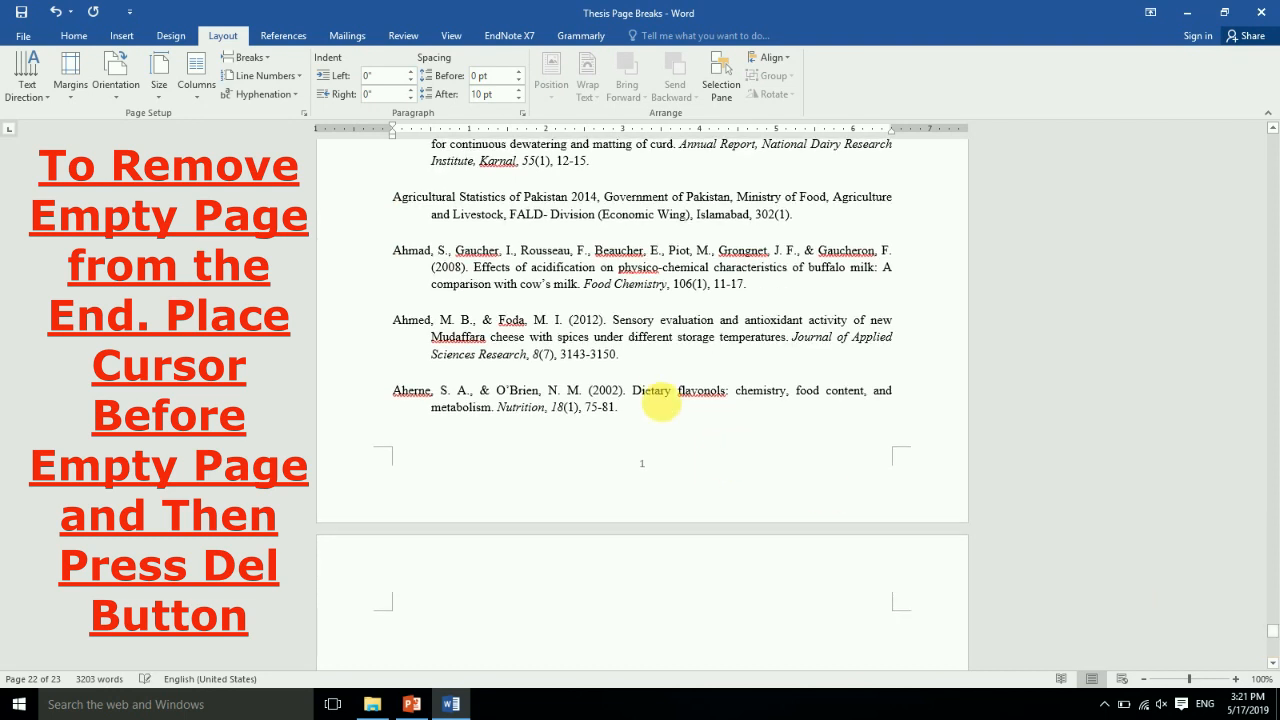
{"action": "left_click", "coordinate": [634, 421]}
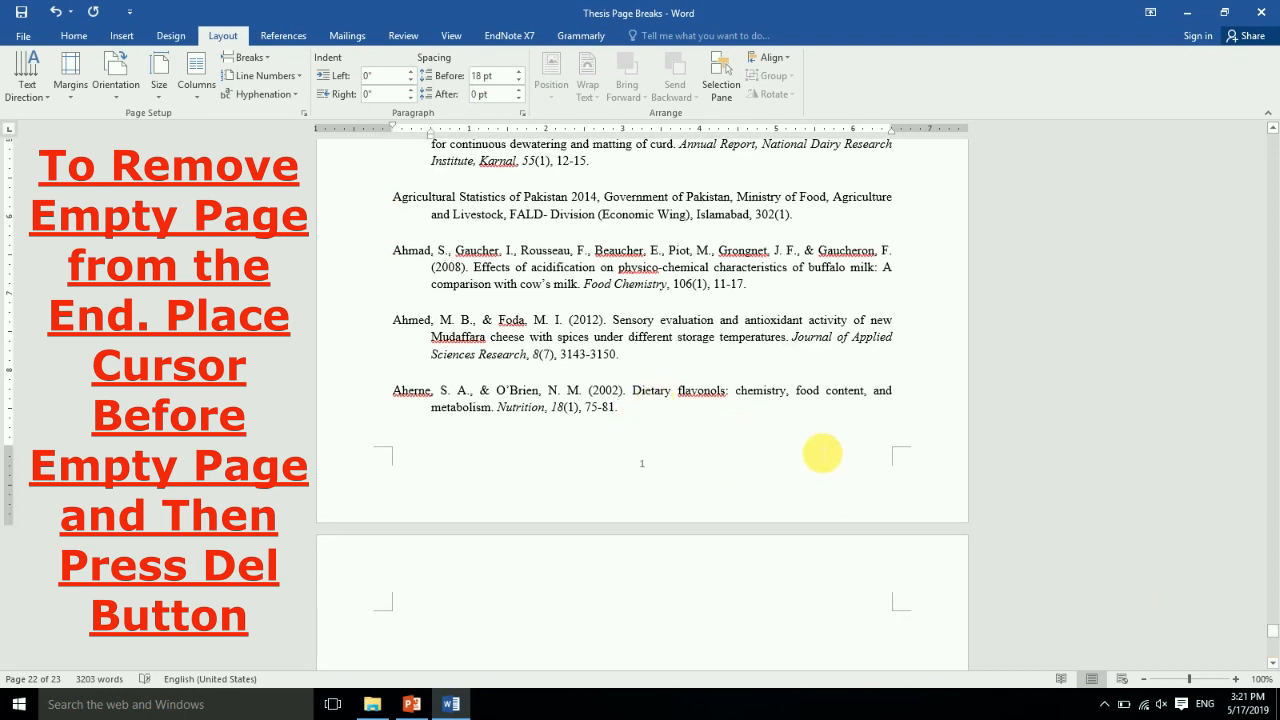
{"action": "key", "text": "Delete"}
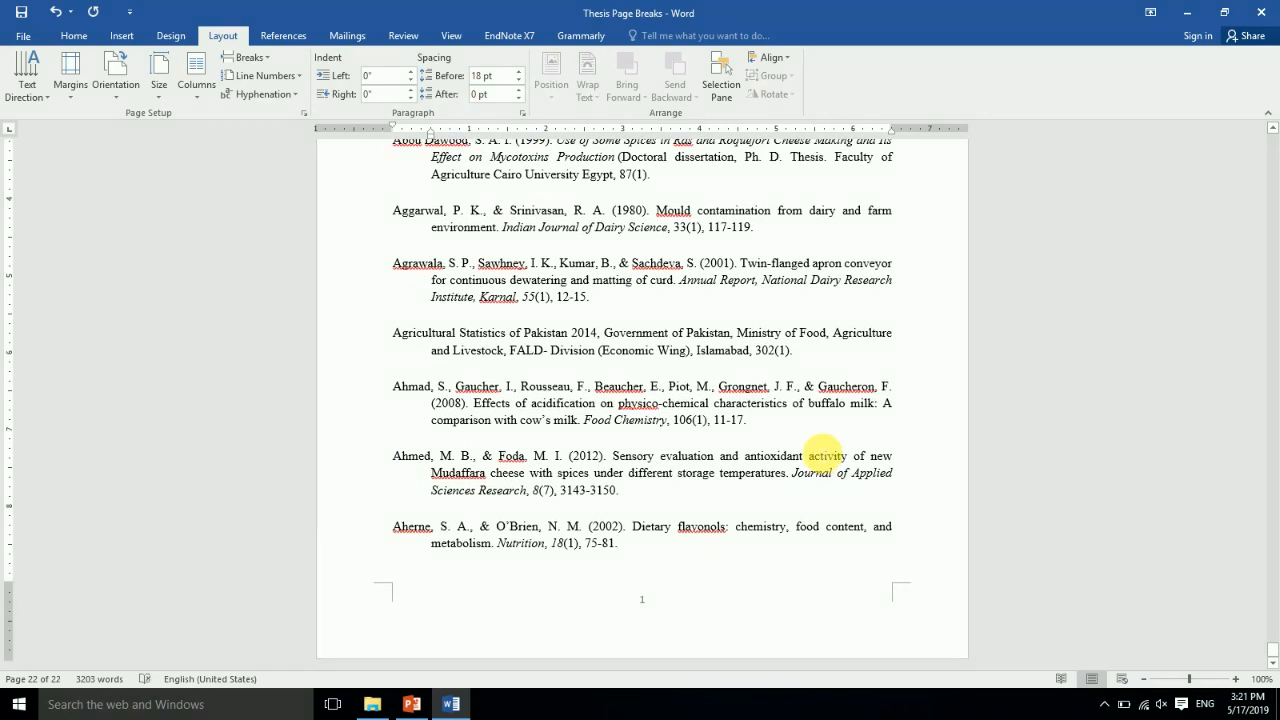
{"action": "key", "text": "ctrl+s"}
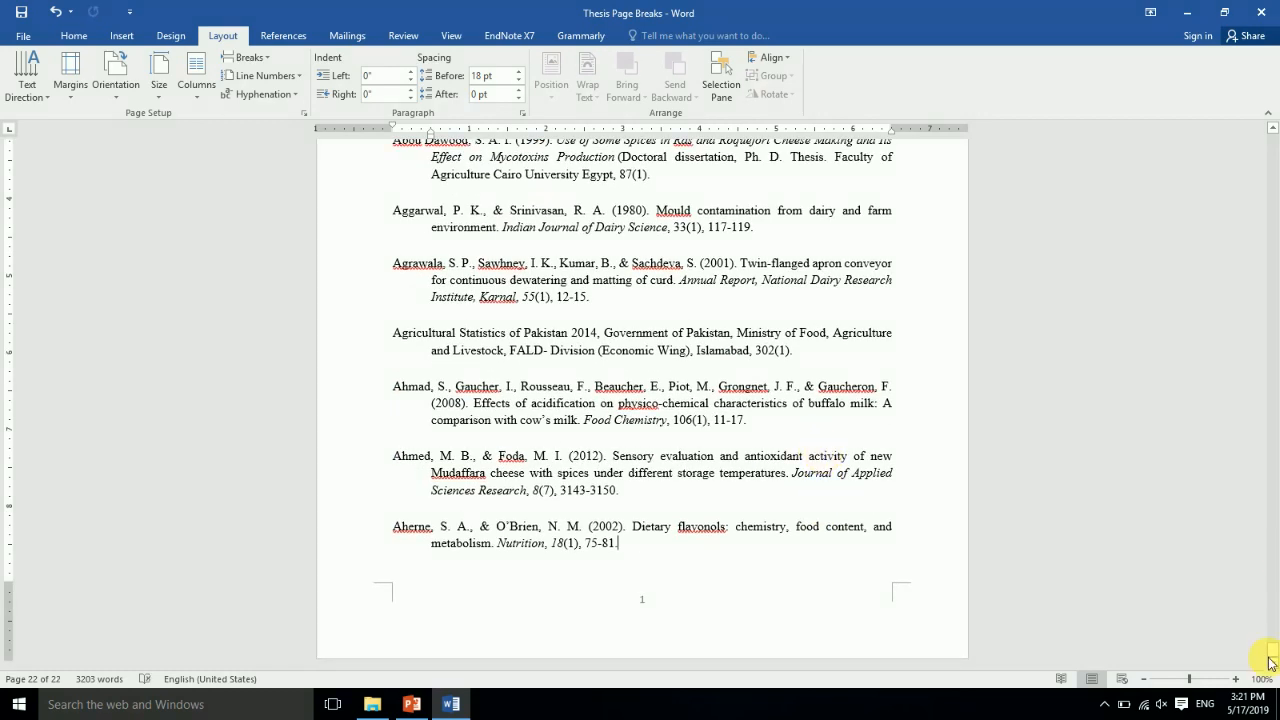
Insert a Next Page section break after the last OBJECTIVES bullet, "To Investigate Harmful Colors In Candies", ahead of CHAPTER 2
{"action": "left_click_drag", "start_coordinate": [1268, 655], "coordinate": [1251, 386]}
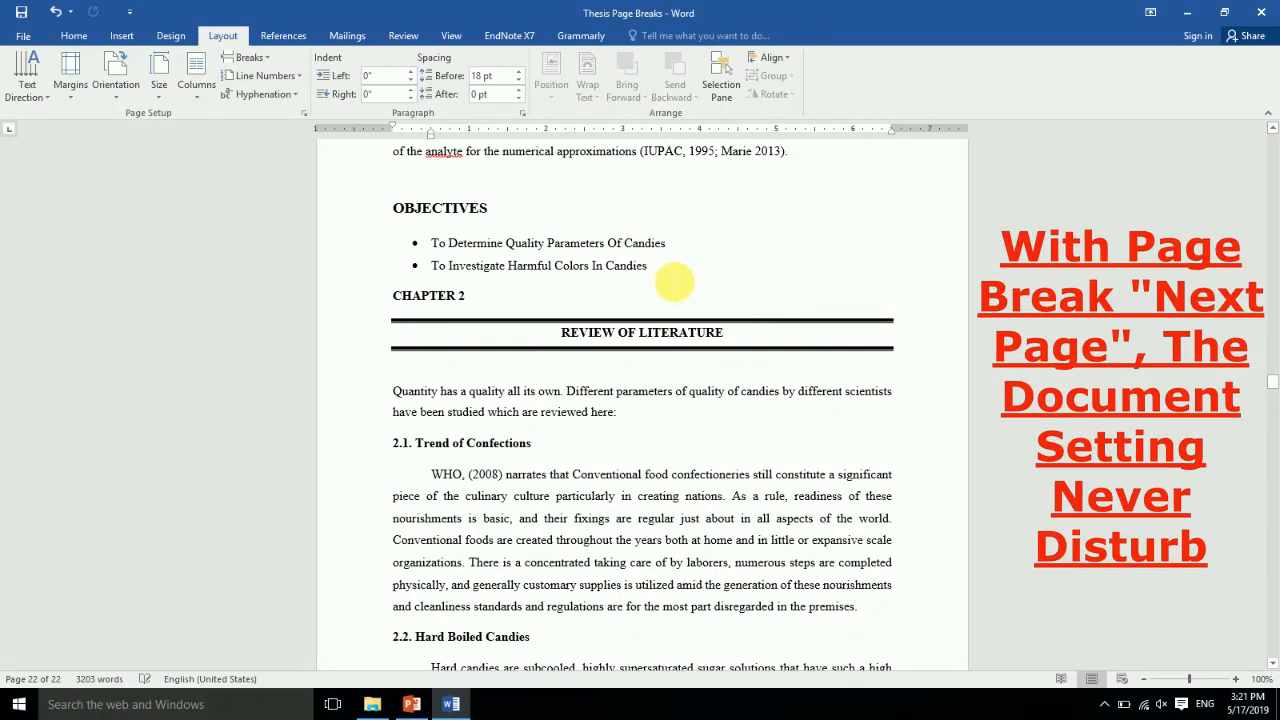
{"action": "left_click", "coordinate": [659, 270]}
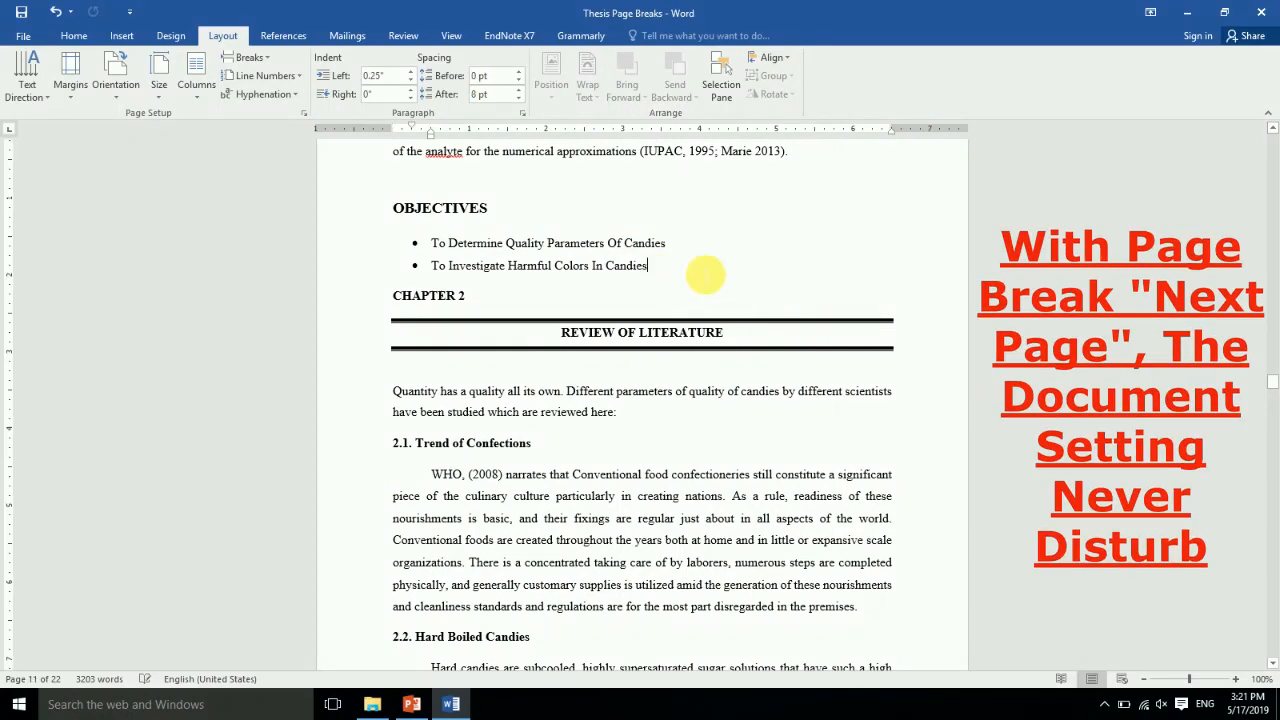
{"action": "left_click", "coordinate": [270, 62]}
{"action": "left_click", "coordinate": [271, 263]}
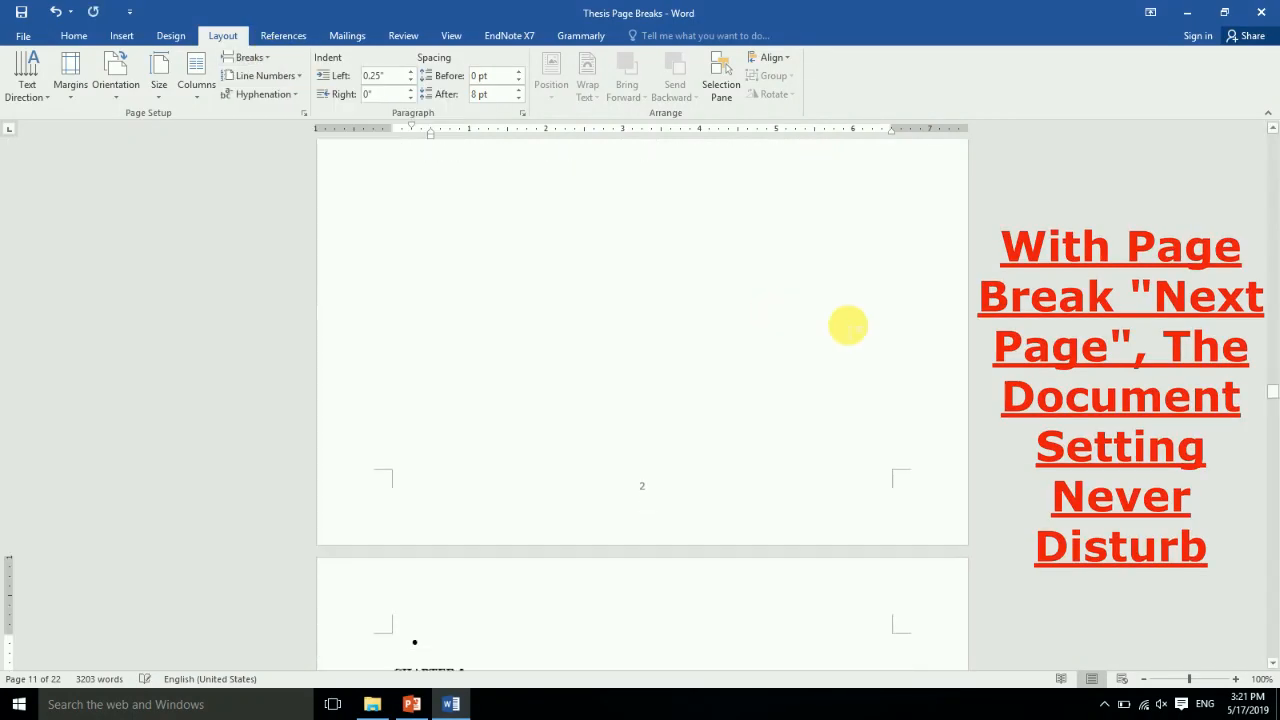
Remove the empty bullet above CHAPTER 2 and add repeated copies of the "Quantitative research is done to classify features" paragraph as a third OBJECTIVES bullet
{"action": "key", "text": "Delete"}
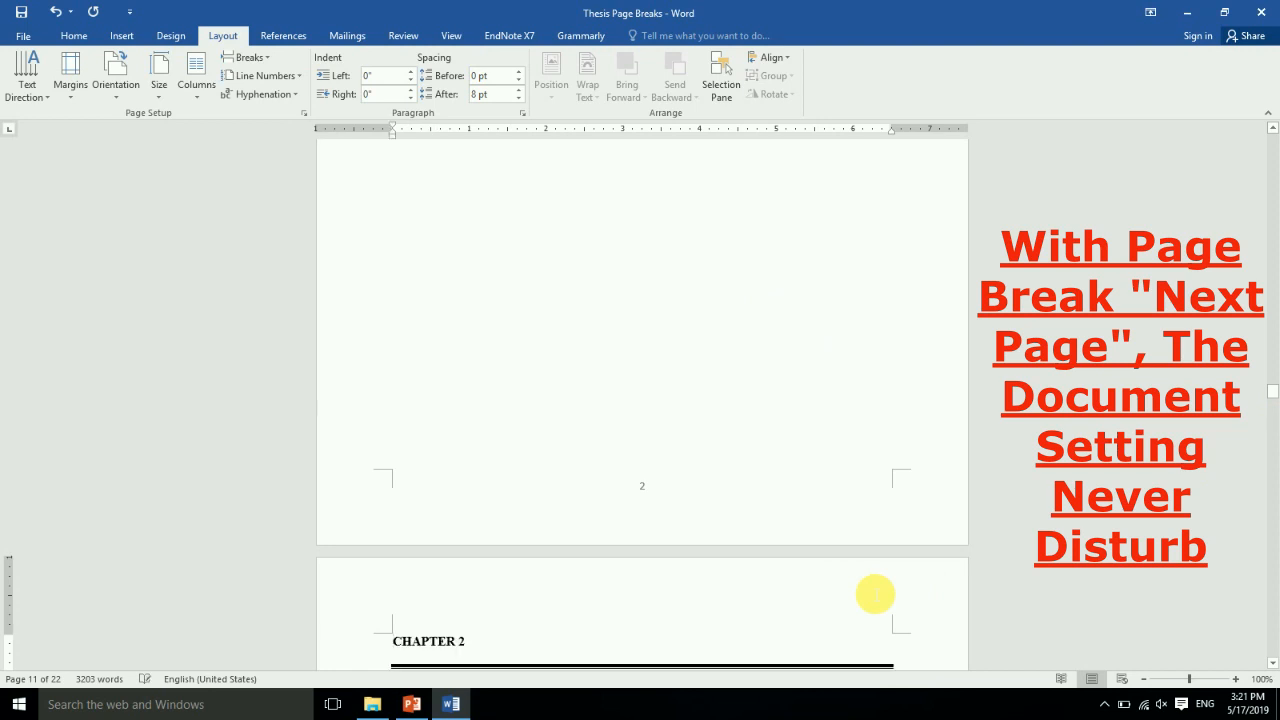
{"action": "left_click_drag", "start_coordinate": [1272, 395], "coordinate": [1268, 374]}
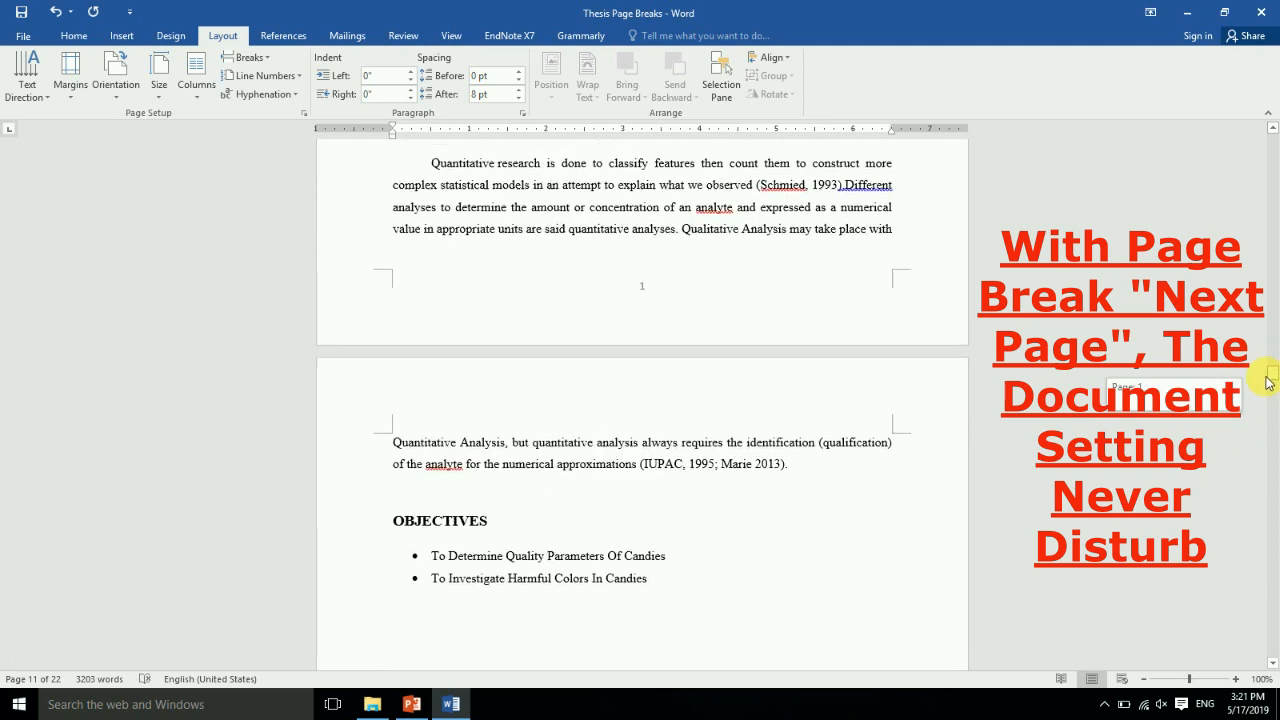
{"action": "left_click", "coordinate": [675, 647]}
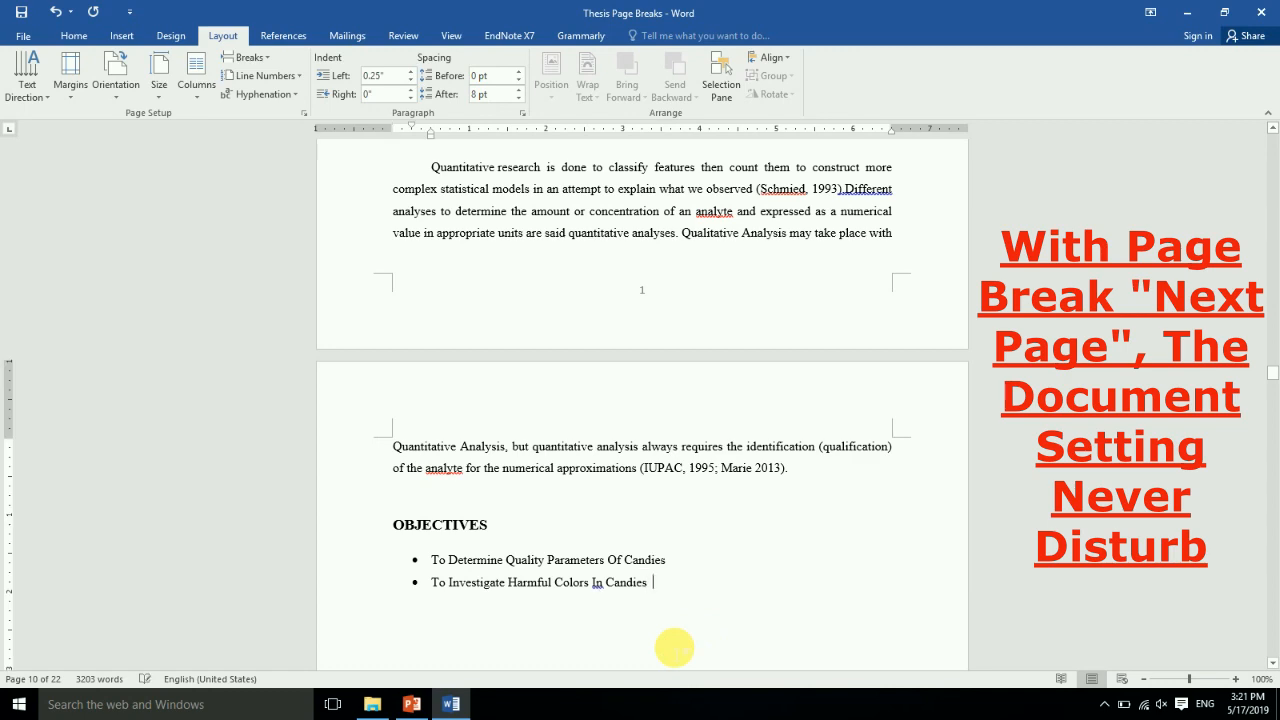
{"action": "key", "text": "Return"}
{"action": "type", "text": "Quantitative research is done to classify features then count them to construct more complex statistical models in an attempt to explain what we observed (Schmied, 1993).Different analyses to determine the amount or concentration of an analyte and expressed as a numerical value in appropriate units are said quantitative analyses. Qualitative Analysis may take place with Quantitative Analysis, but quantitative analysis always requires the identification (qualification) of the analyte for the numerical approximations (IUPAC, 1995; Marie 2013)."}
{"action": "type", "text": "Quantitative research is done to classify features then count them to construct more complex statistical models in an attempt to explain what we observed (Schmied, 1993).Different analyses to determine the amount or concentration of an analyte and expressed as a numerical value in appropriate units are said quantitative analyses. Qualitative Analysis may take place with Quantitative Analysis, but quantitative analysis always requires the identification (qualification) of the analyte for the numerical approximations (IUPAC, 1995; Marie 2013)."}
{"action": "type", "text": "Quantitative research is done to classify features then count them to construct more complex statistical models in an attempt to explain what we observed (Schmied, 1993).Different analyses to determine the amount or concentration of an analyte and expressed as a numerical value in appropriate units are said quantitative analyses. Qualitative Analysis may take place with Quantitative Analysis, but quantitative analysis always requires the identification (qualification) of the analyte for the numerical approximations (IUPAC, 1995; Marie 2013)."}
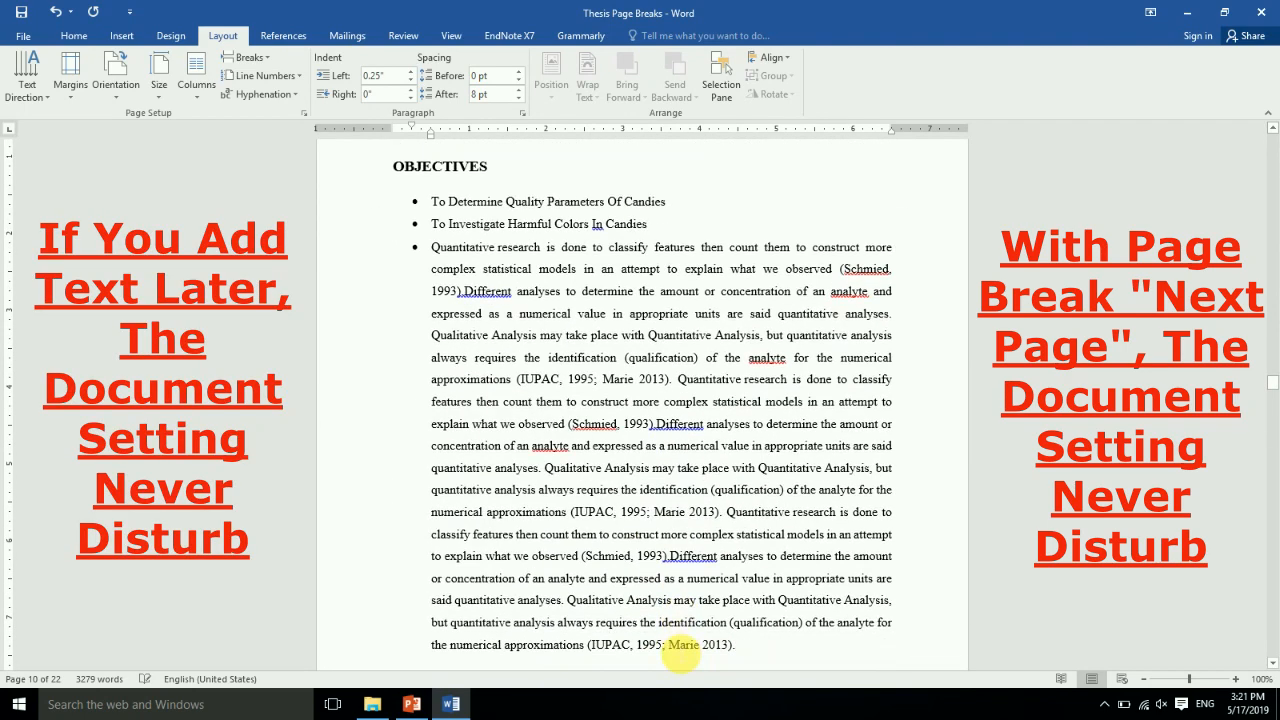
{"action": "left_click_drag", "start_coordinate": [1272, 381], "coordinate": [1272, 389]}
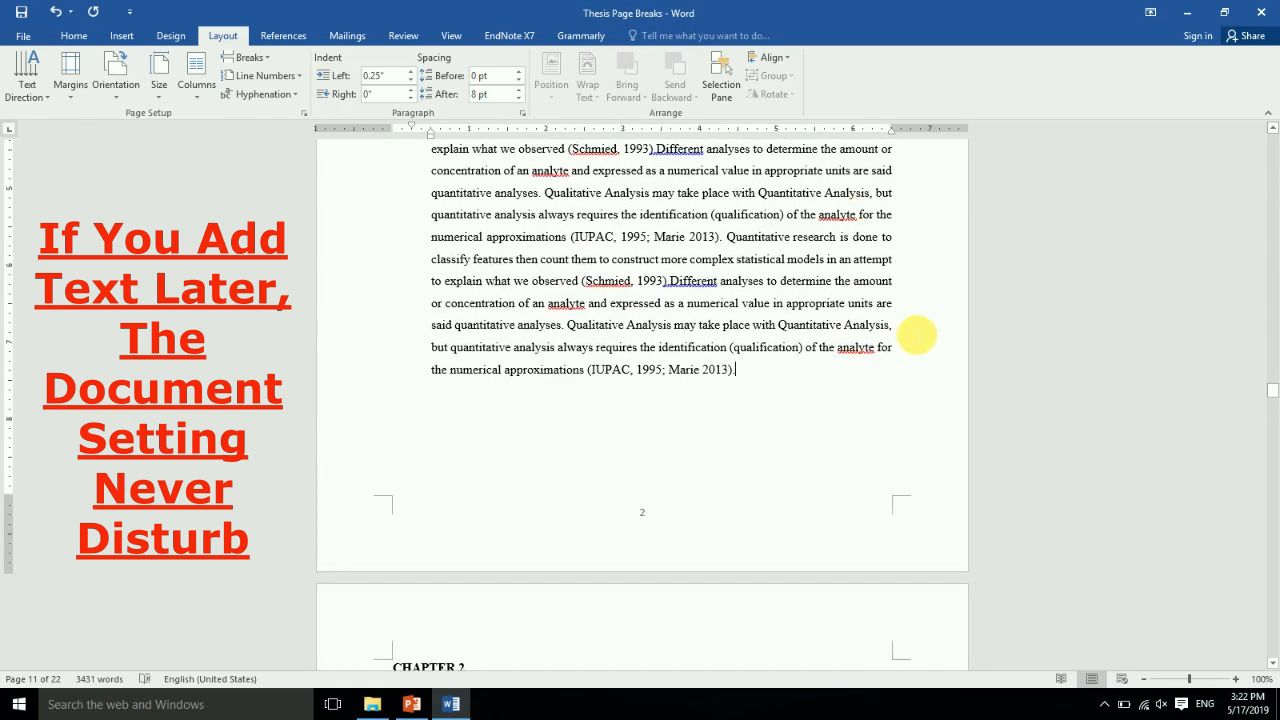
{"action": "scroll", "coordinate": [917, 335], "scroll_direction": "down", "scroll_amount": 5}
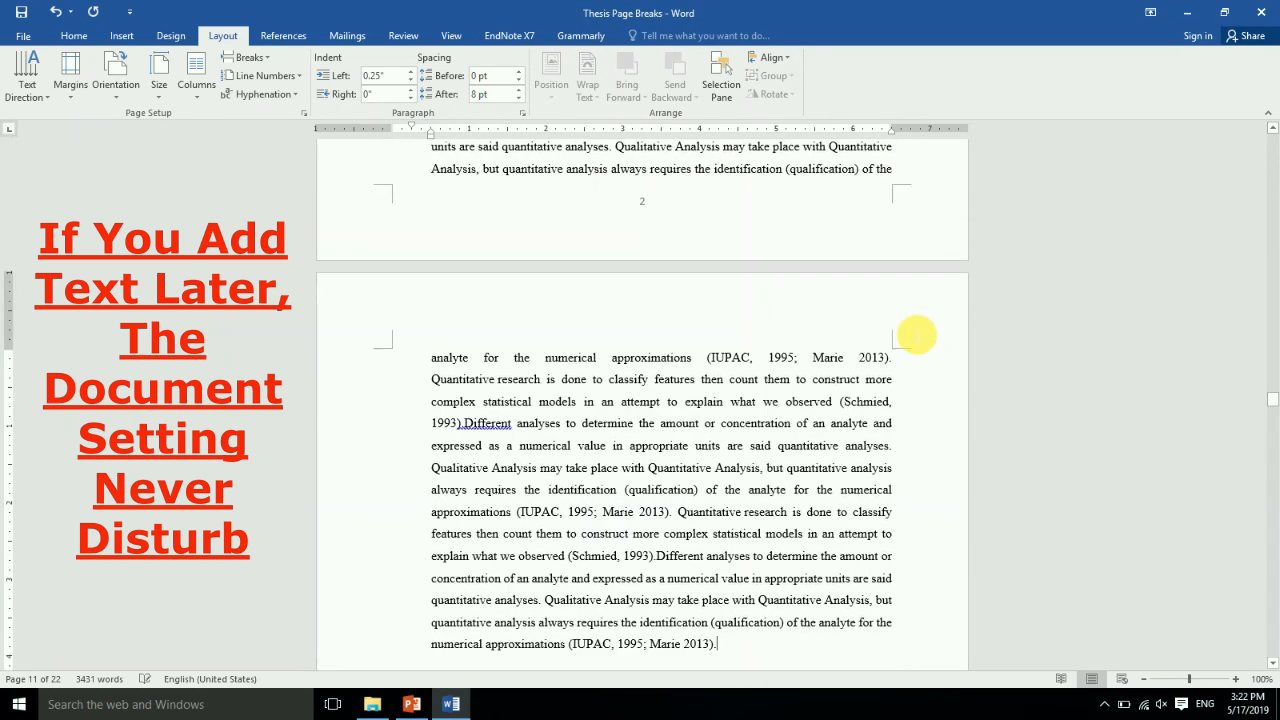
Undo the added paragraphs and section breaks throughout the thesis, back to the acknowledgement page before CHAPTER 1
{"action": "left_click_drag", "start_coordinate": [1273, 403], "coordinate": [1276, 348]}
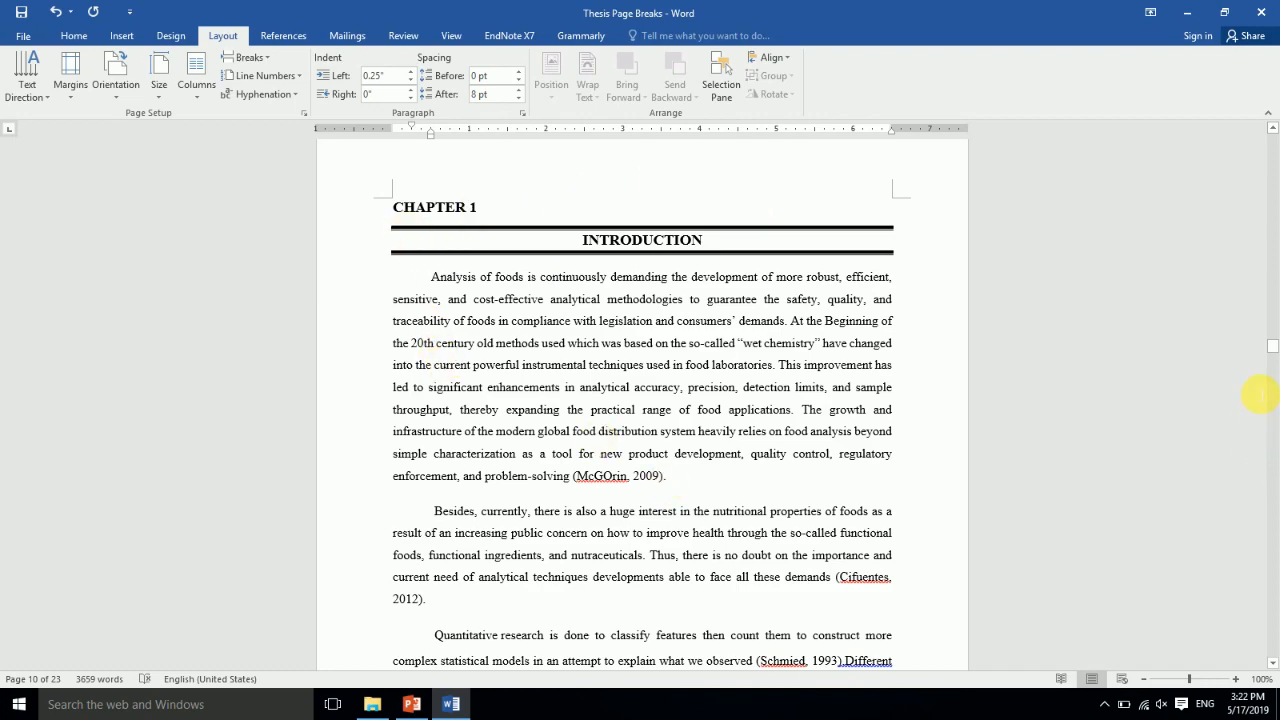
{"action": "mouse_move", "coordinate": [1273, 358]}
{"action": "left_mouse_down"}
{"action": "mouse_move", "coordinate": [1260, 391]}
{"action": "mouse_move", "coordinate": [1260, 171]}
{"action": "mouse_move", "coordinate": [1266, 293]}
{"action": "left_mouse_up"}
{"action": "scroll", "coordinate": [857, 361], "scroll_direction": "down", "scroll_amount": 20}
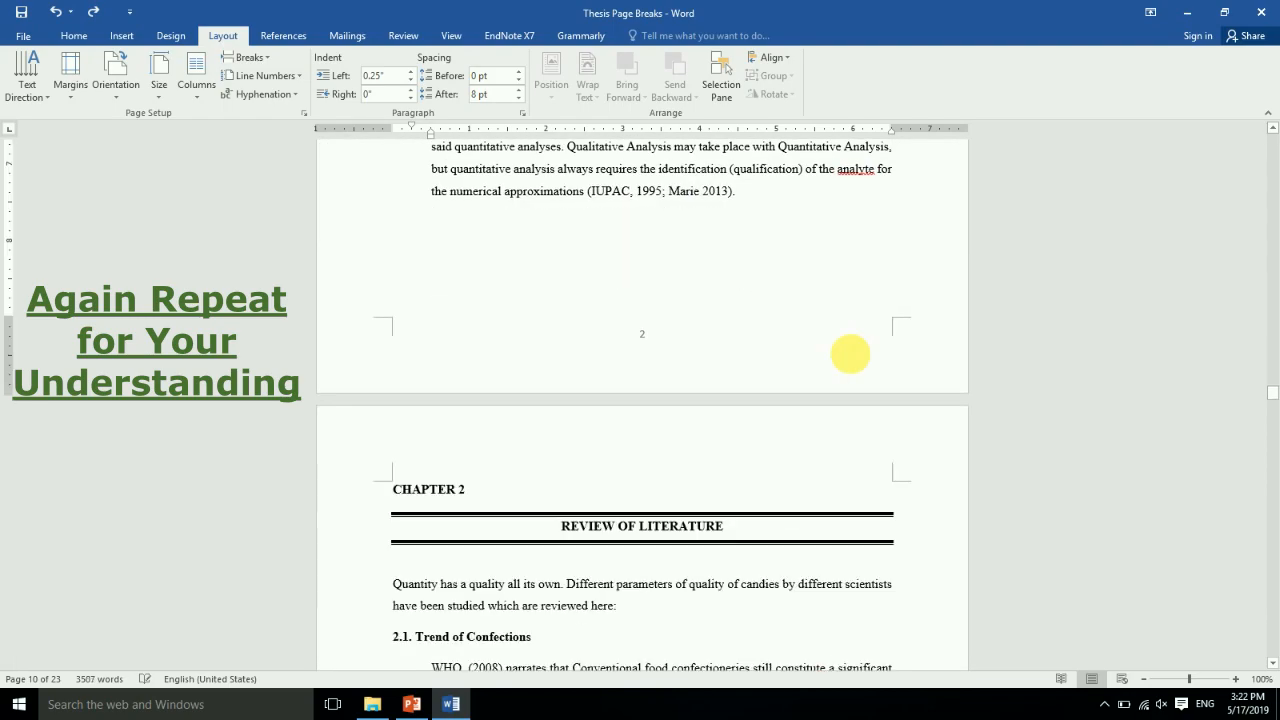
{"action": "scroll", "coordinate": [857, 361], "scroll_direction": "down", "scroll_amount": 20}
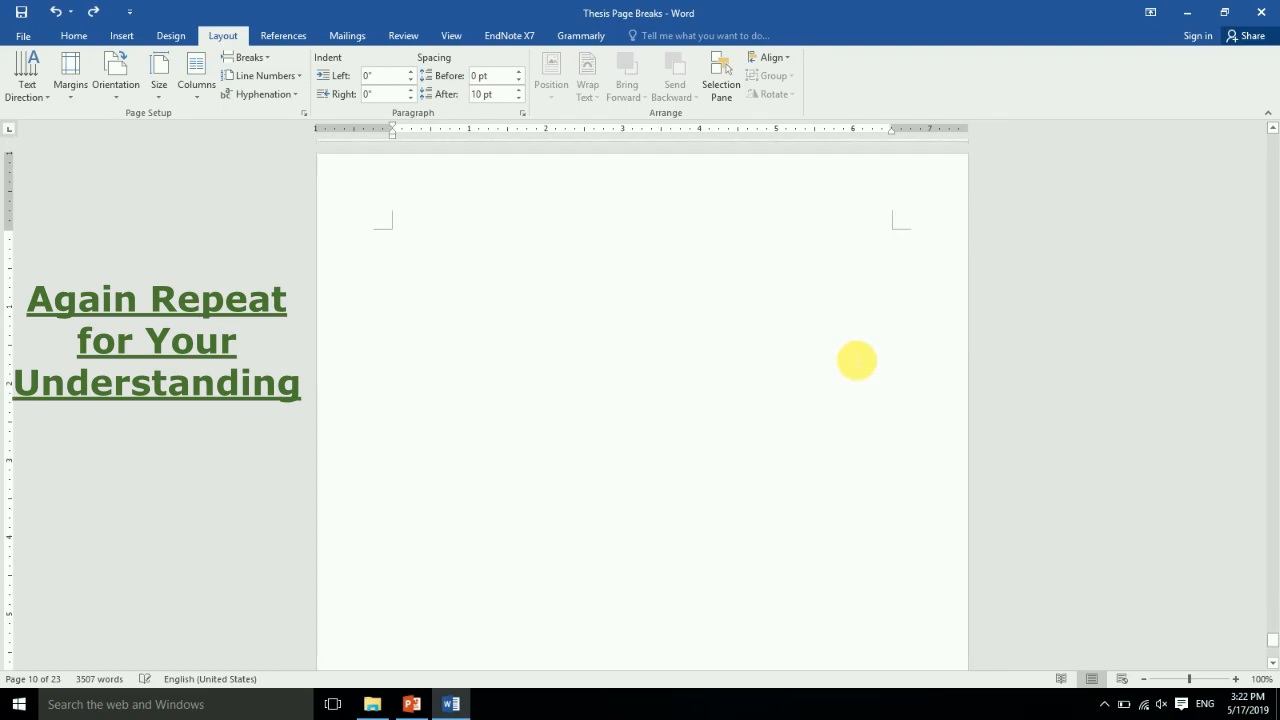
{"action": "scroll", "coordinate": [857, 361], "scroll_direction": "up", "scroll_amount": 20}
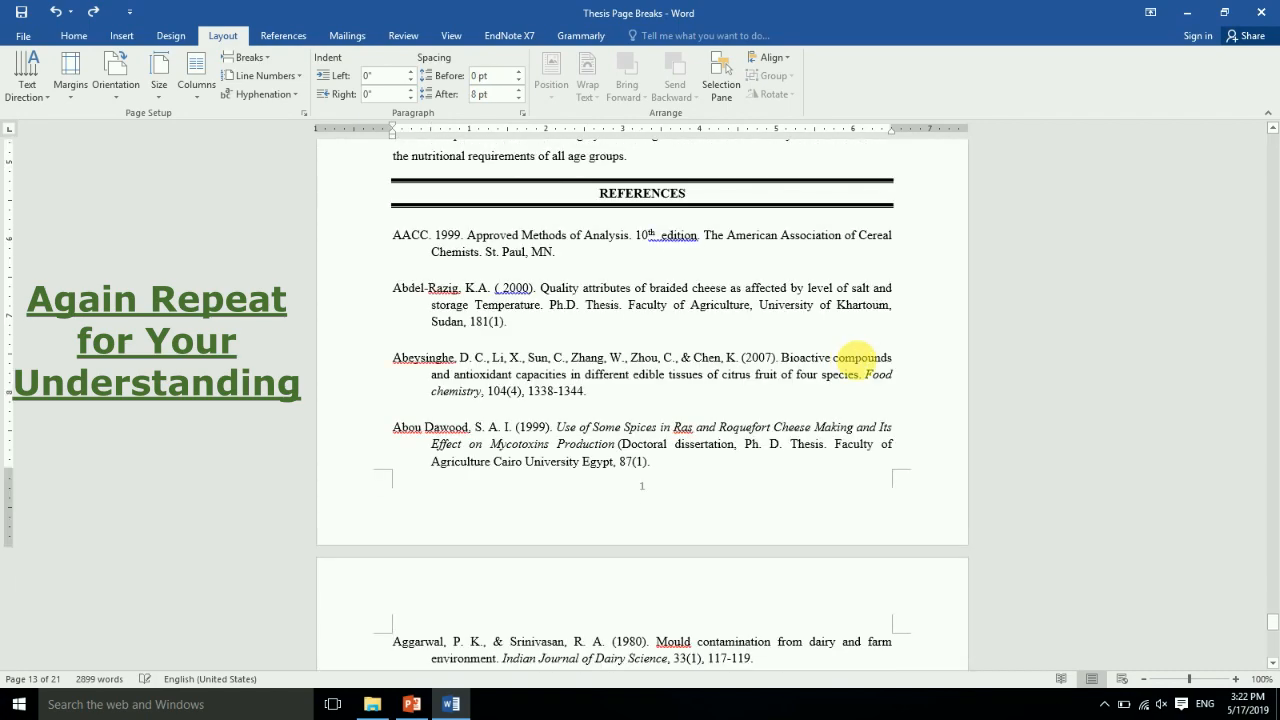
{"action": "scroll", "coordinate": [857, 361], "scroll_direction": "up", "scroll_amount": 8}
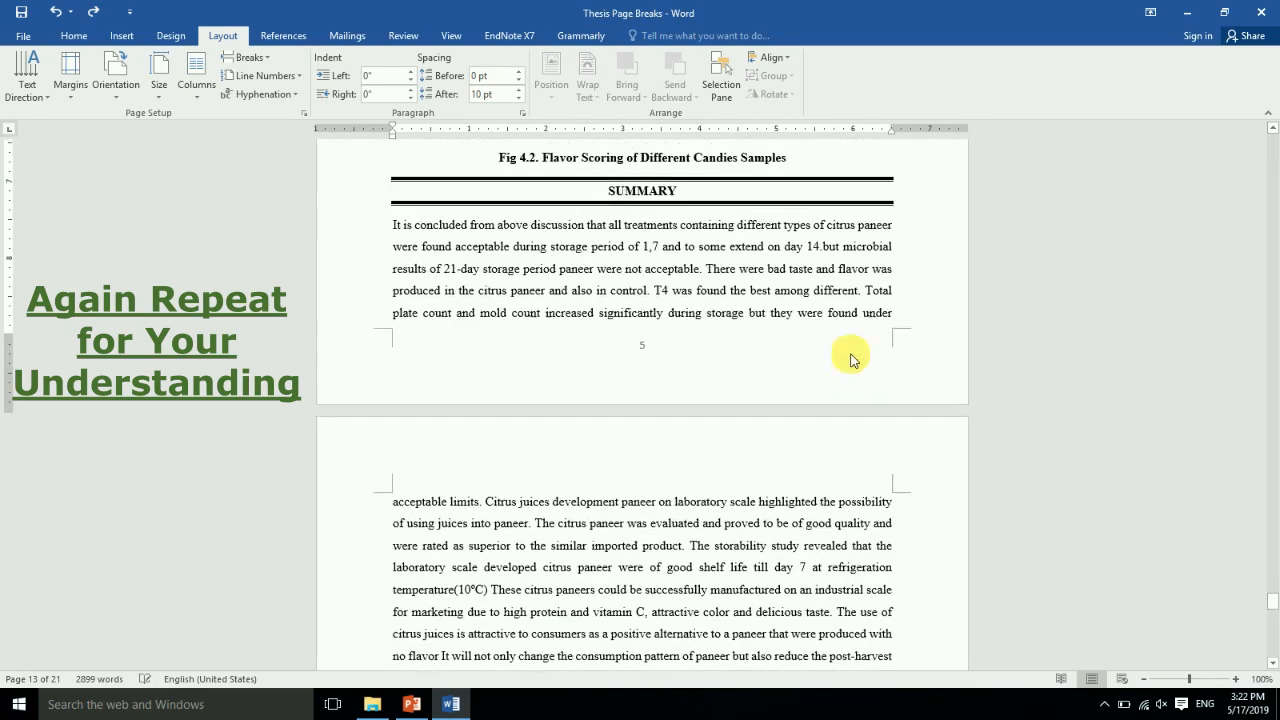
{"action": "scroll", "coordinate": [851, 358], "scroll_direction": "up", "scroll_amount": 20}
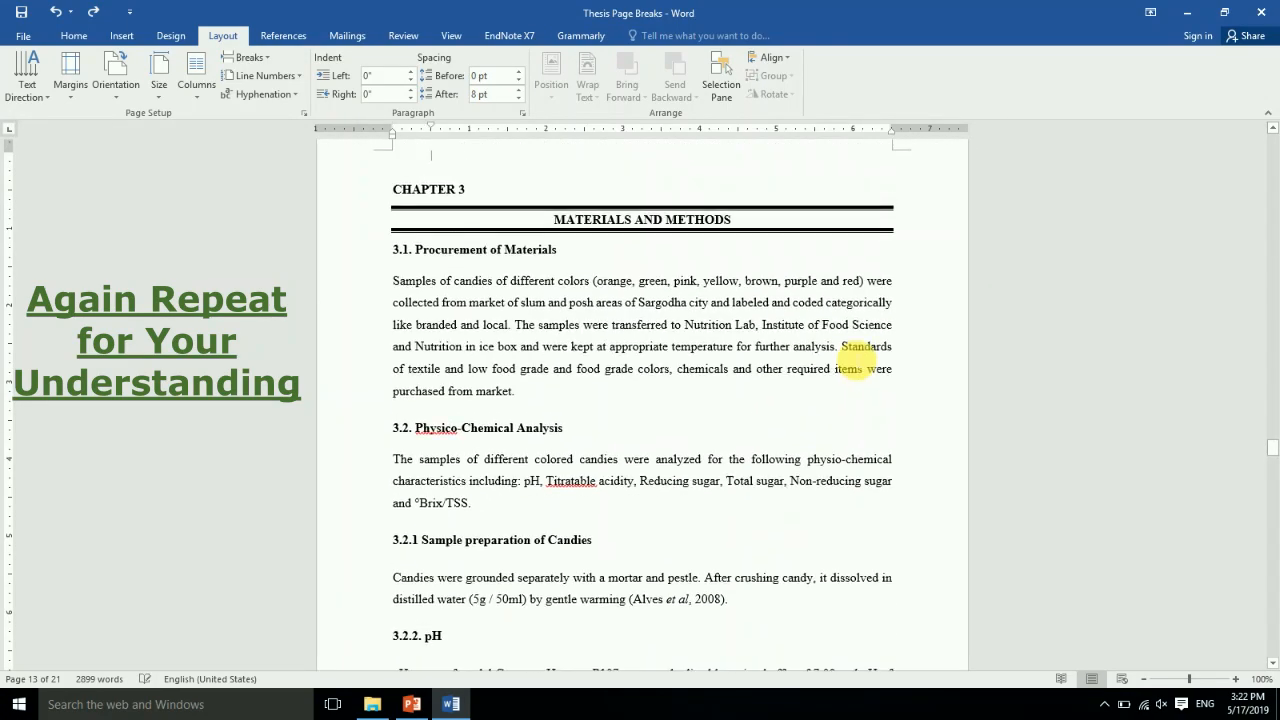
{"action": "scroll", "coordinate": [857, 361], "scroll_direction": "up", "scroll_amount": 5}
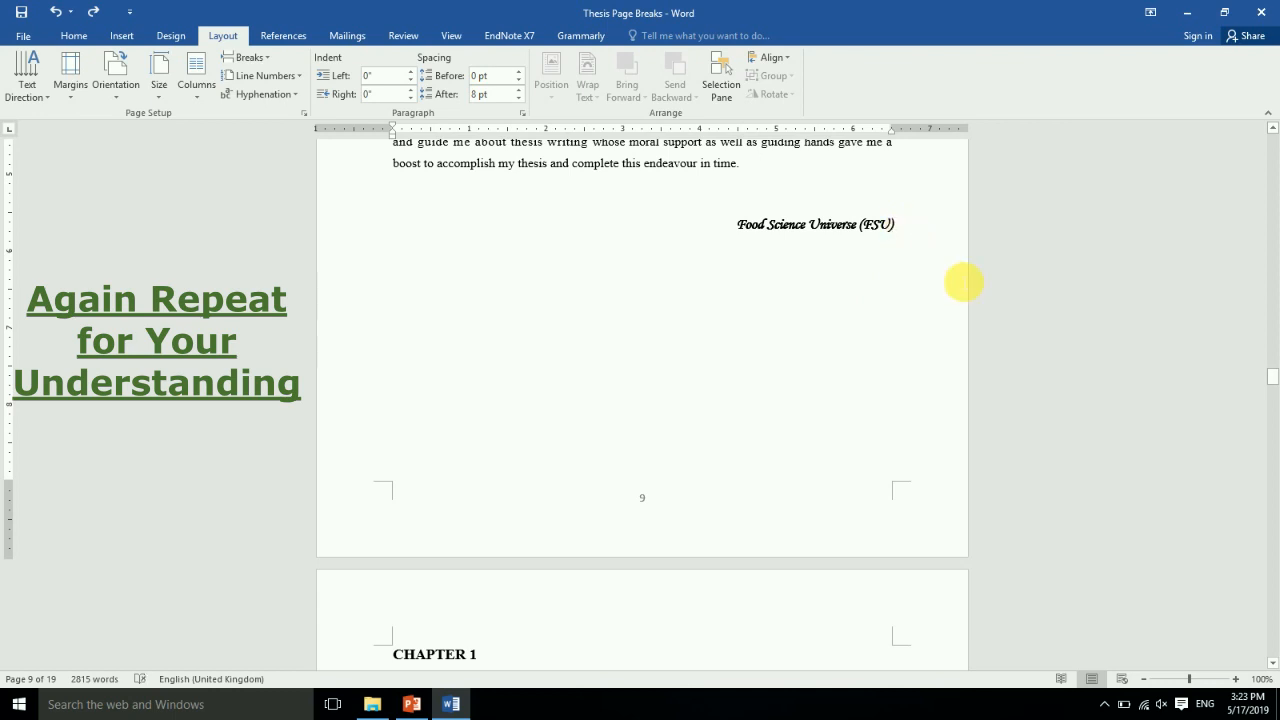
Insert a Next Page section break after the closing signature "Food Science Universe (FSU)" and remove the empty page created ahead of CHAPTER 1
{"action": "key", "text": "Down"}
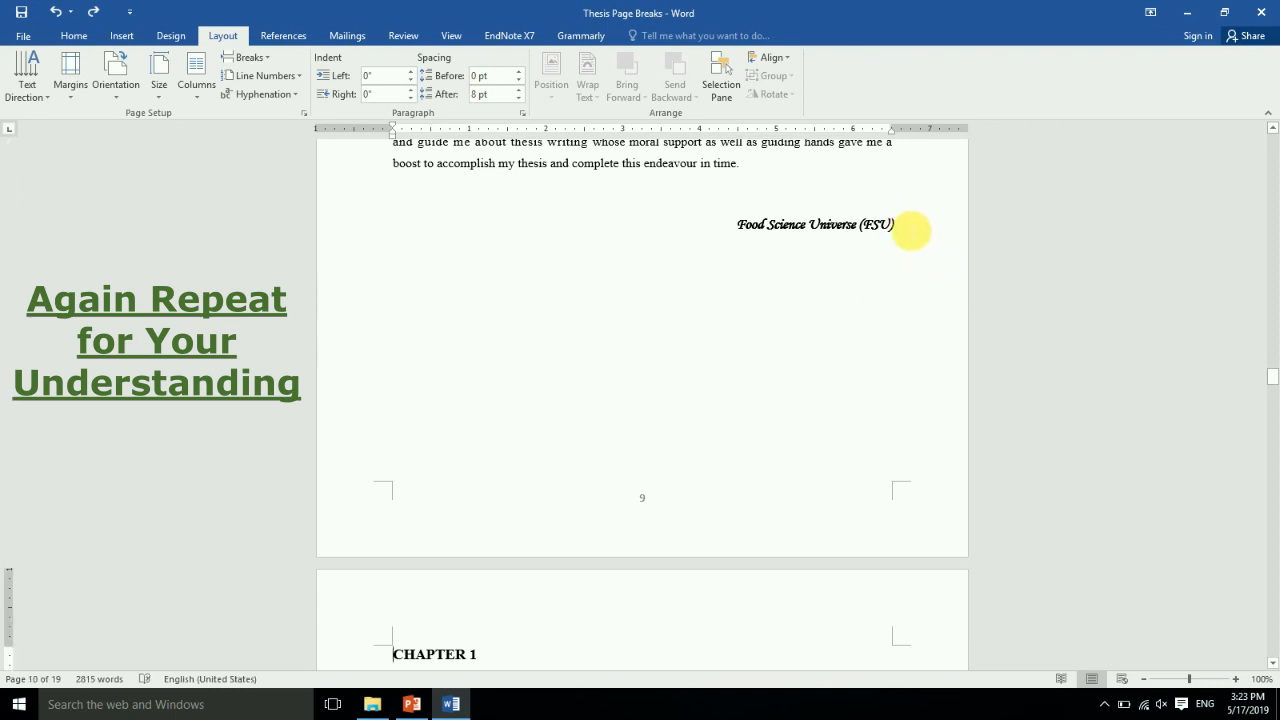
{"action": "left_click", "coordinate": [896, 227]}
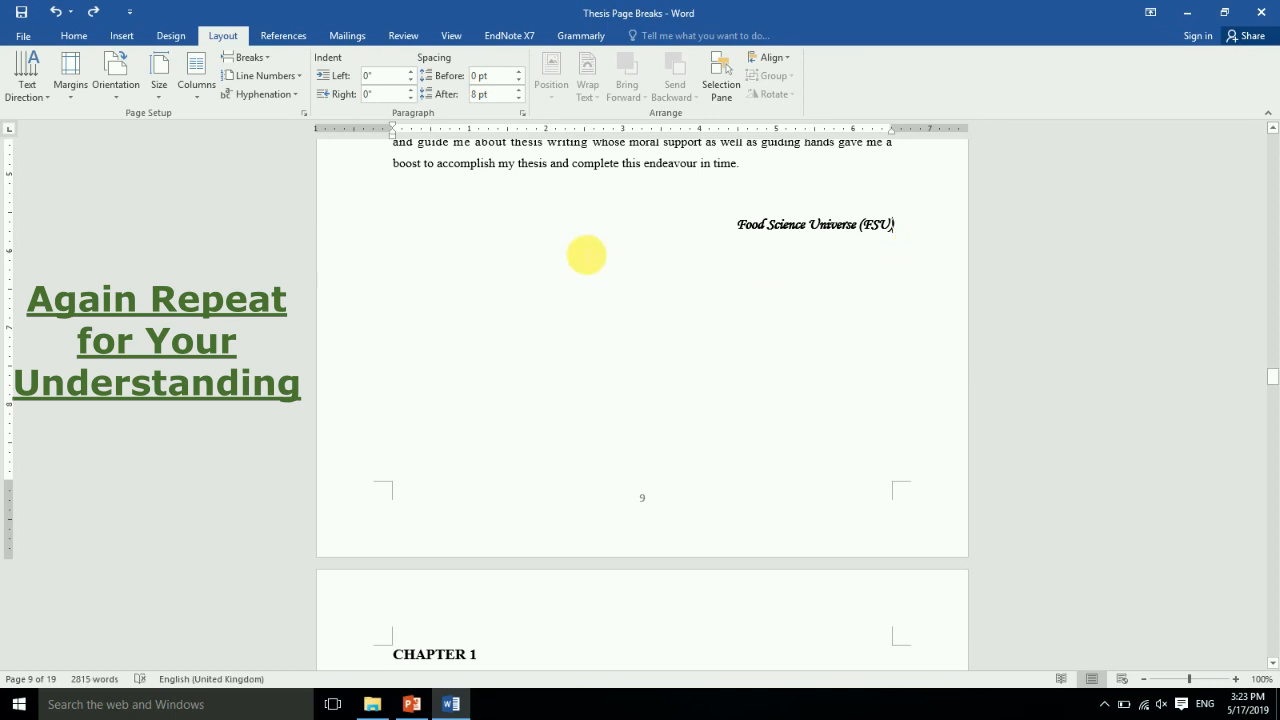
{"action": "left_click", "coordinate": [245, 57]}
{"action": "left_click", "coordinate": [312, 266]}
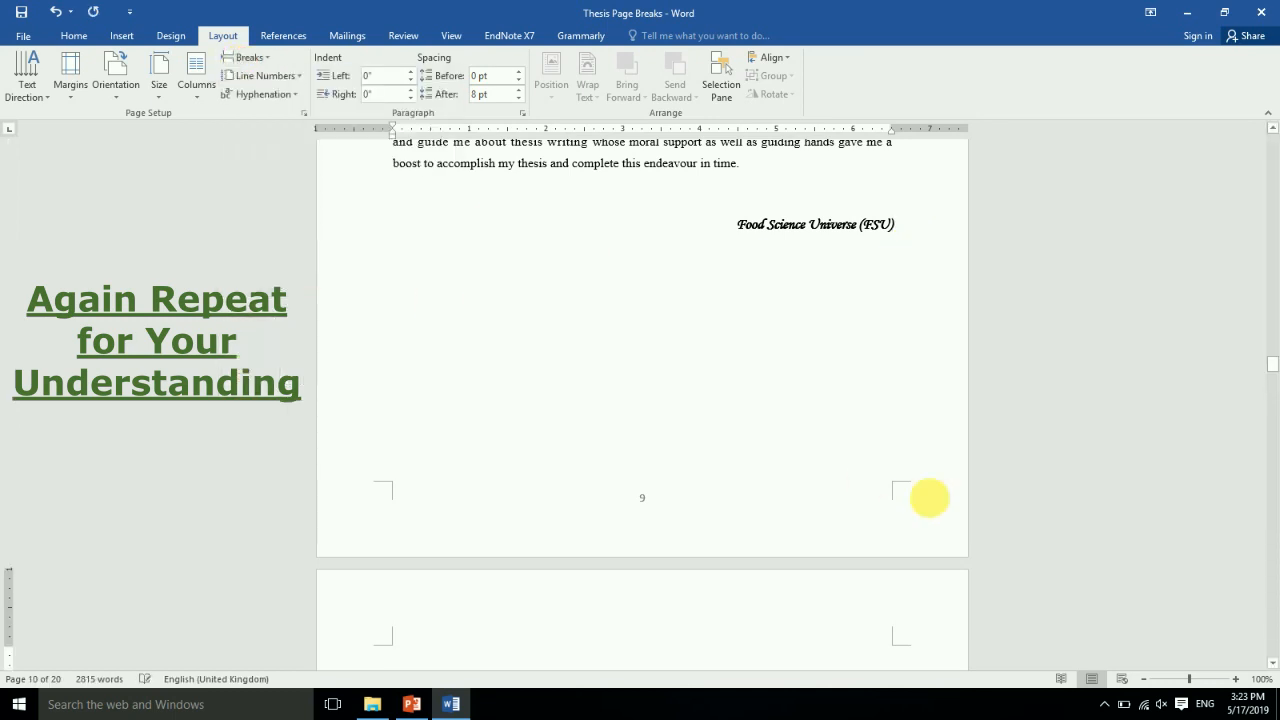
{"action": "mouse_move", "coordinate": [1273, 364]}
{"action": "left_mouse_down"}
{"action": "mouse_move", "coordinate": [1273, 402]}
{"action": "mouse_move", "coordinate": [1272, 372]}
{"action": "left_mouse_up"}
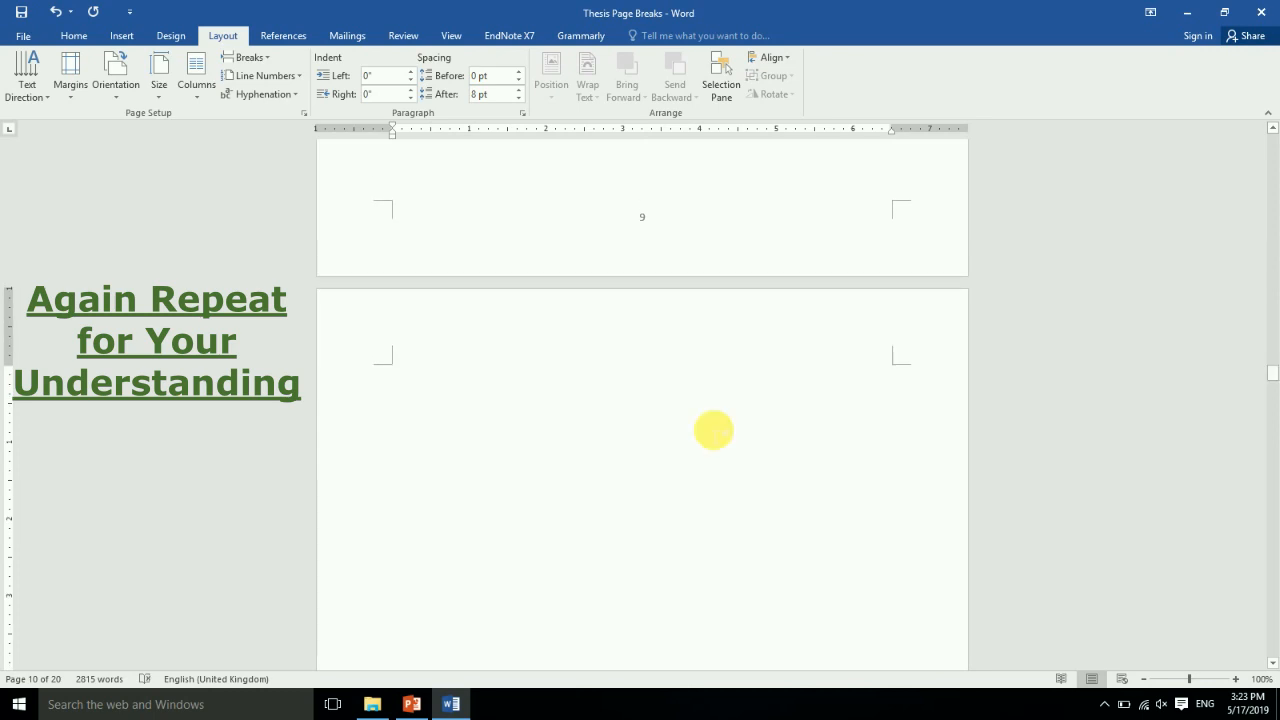
{"action": "key", "text": "Delete"}
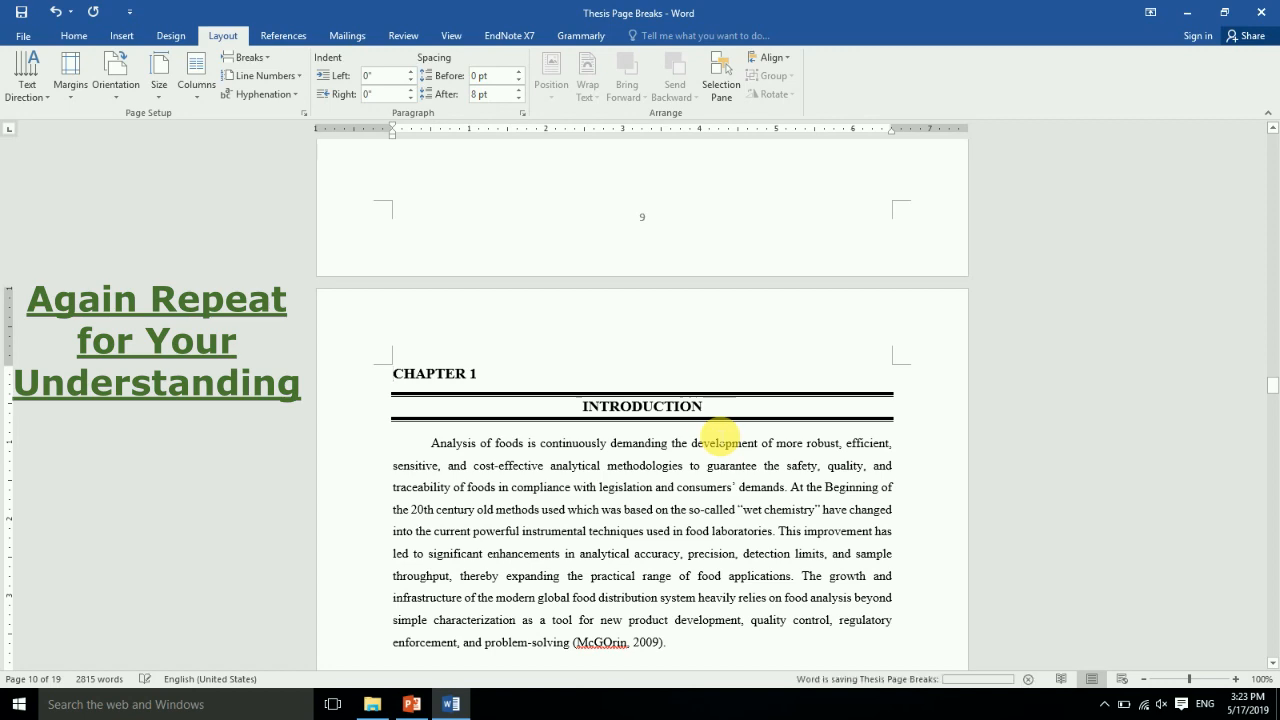
Copy the acknowledgement paragraph beginning "I want to thanks my all friends" and paste it twice directly below the original
{"action": "left_click_drag", "start_coordinate": [1272, 395], "coordinate": [1270, 376]}
{"action": "left_click_drag", "start_coordinate": [753, 501], "coordinate": [375, 443]}
{"action": "key", "text": "ctrl+c"}
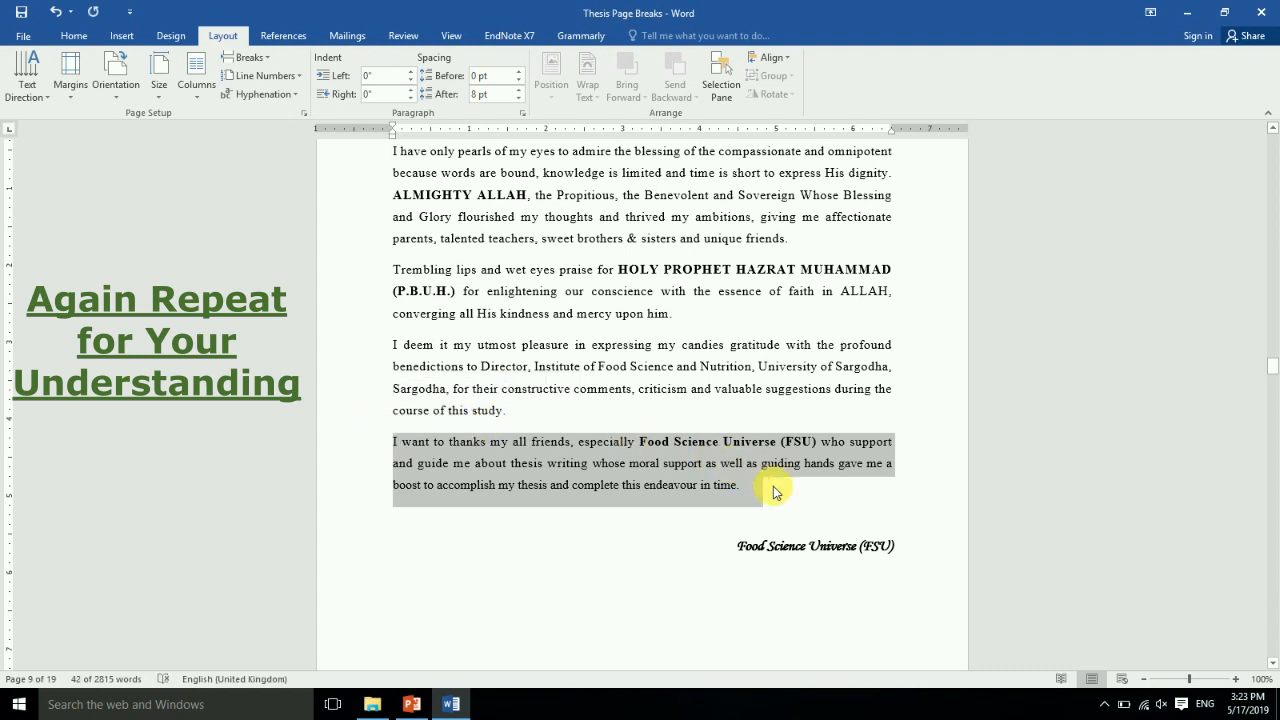
{"action": "left_click", "coordinate": [779, 491]}
{"action": "key", "text": "Return"}
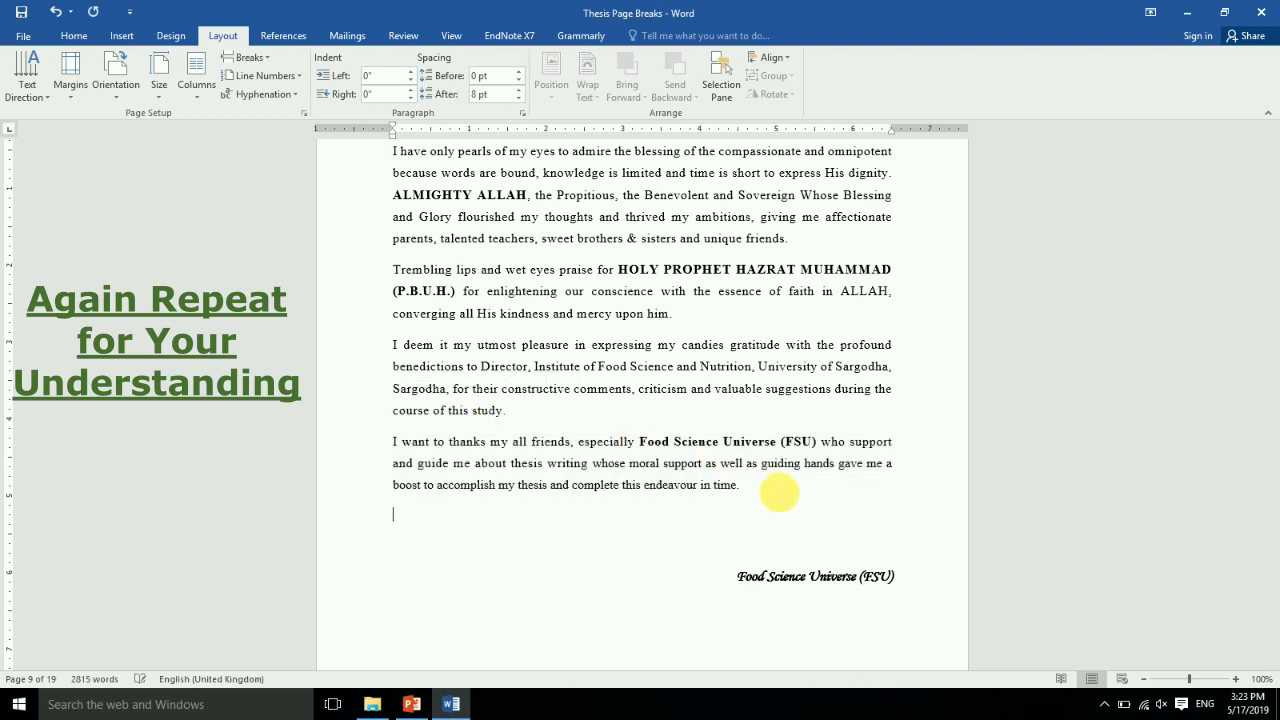
{"action": "key", "text": "ctrl+v"}
{"action": "left_click_drag", "start_coordinate": [1275, 381], "coordinate": [1275, 378]}
{"action": "key", "text": "ctrl+v"}
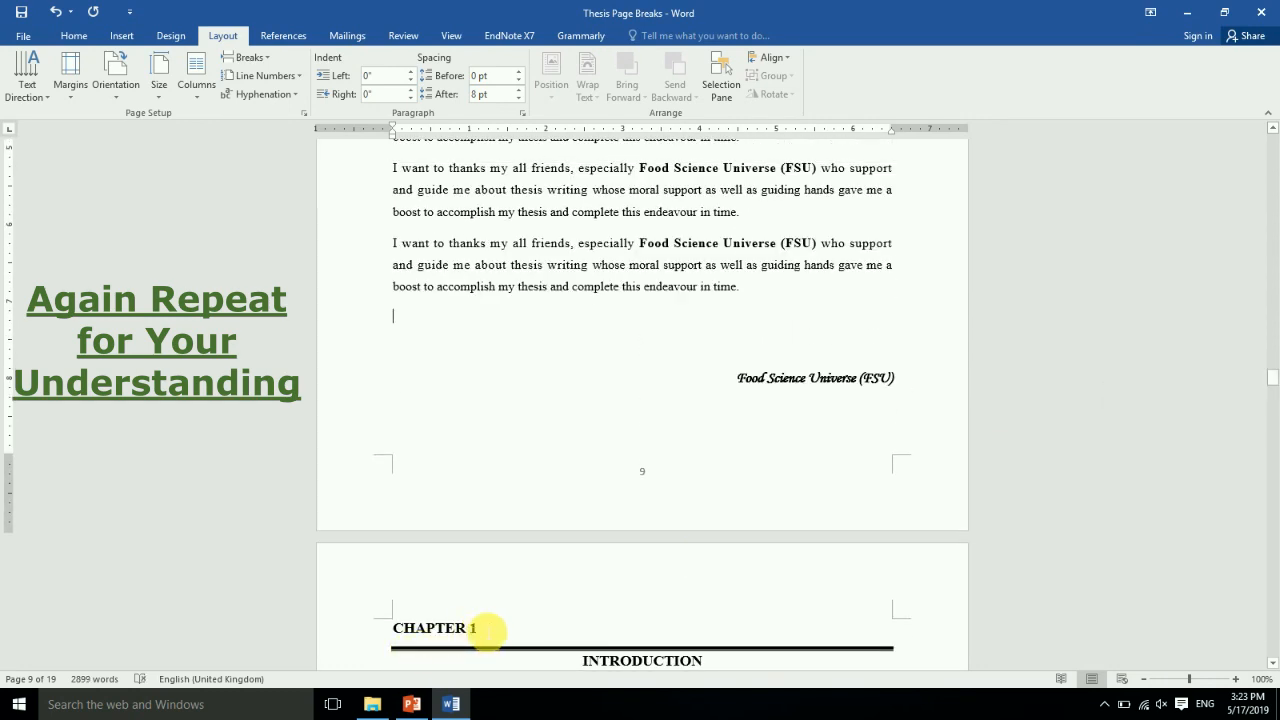
Insert a Next Page section break after "To Investigate Harmful Colors In Candies" and delete the empty bullet above CHAPTER 2
{"action": "left_click_drag", "start_coordinate": [1275, 385], "coordinate": [1275, 416]}
{"action": "left_click", "coordinate": [654, 216]}
{"action": "left_click", "coordinate": [250, 60]}
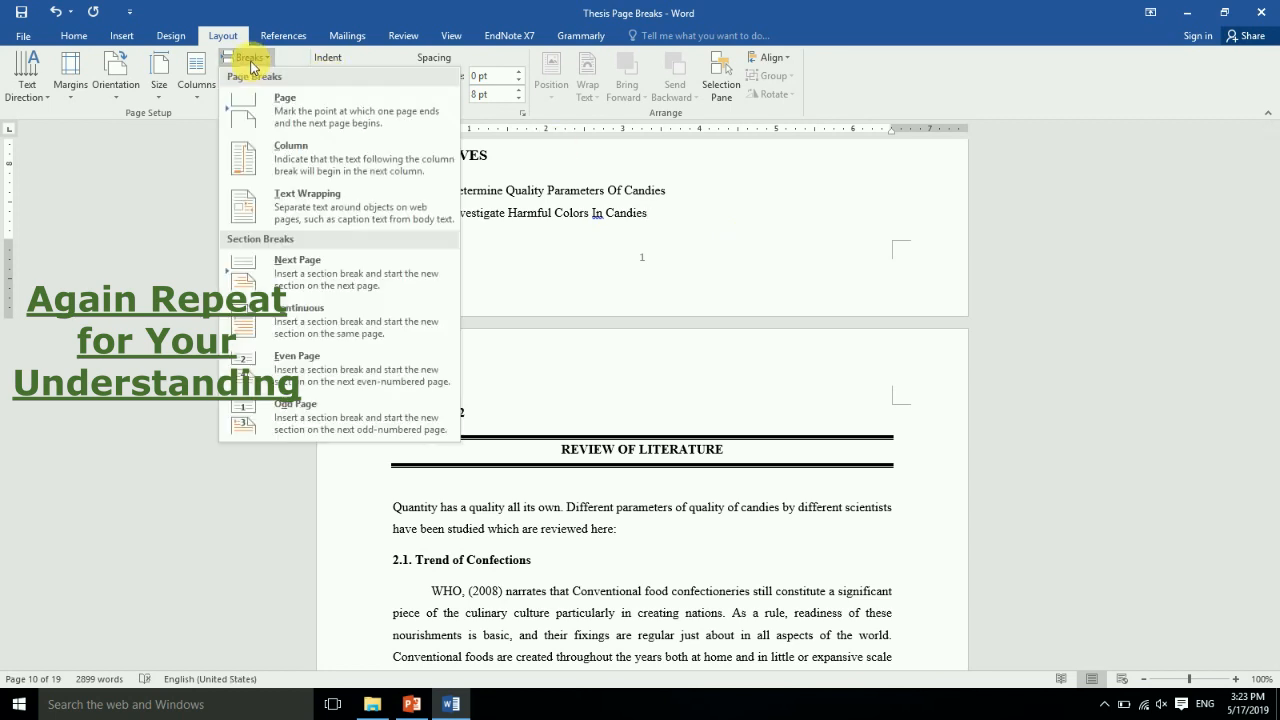
{"action": "left_click", "coordinate": [318, 268]}
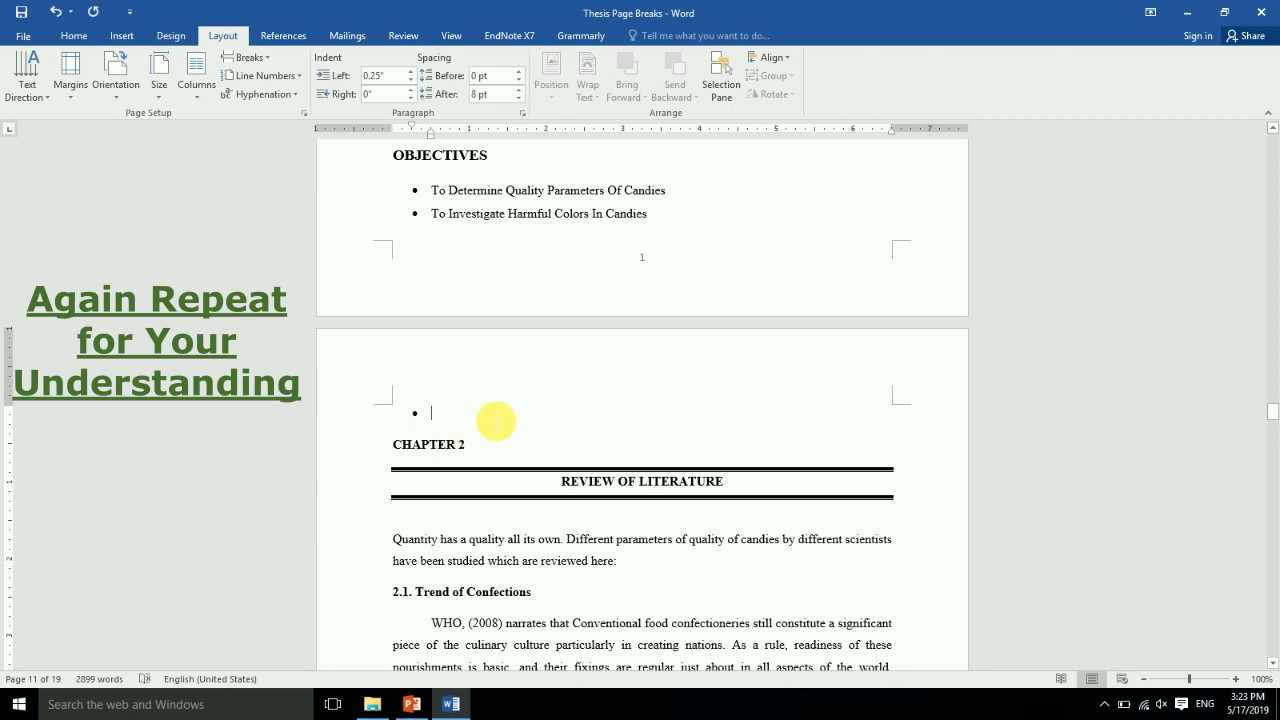
{"action": "key", "text": "Delete"}
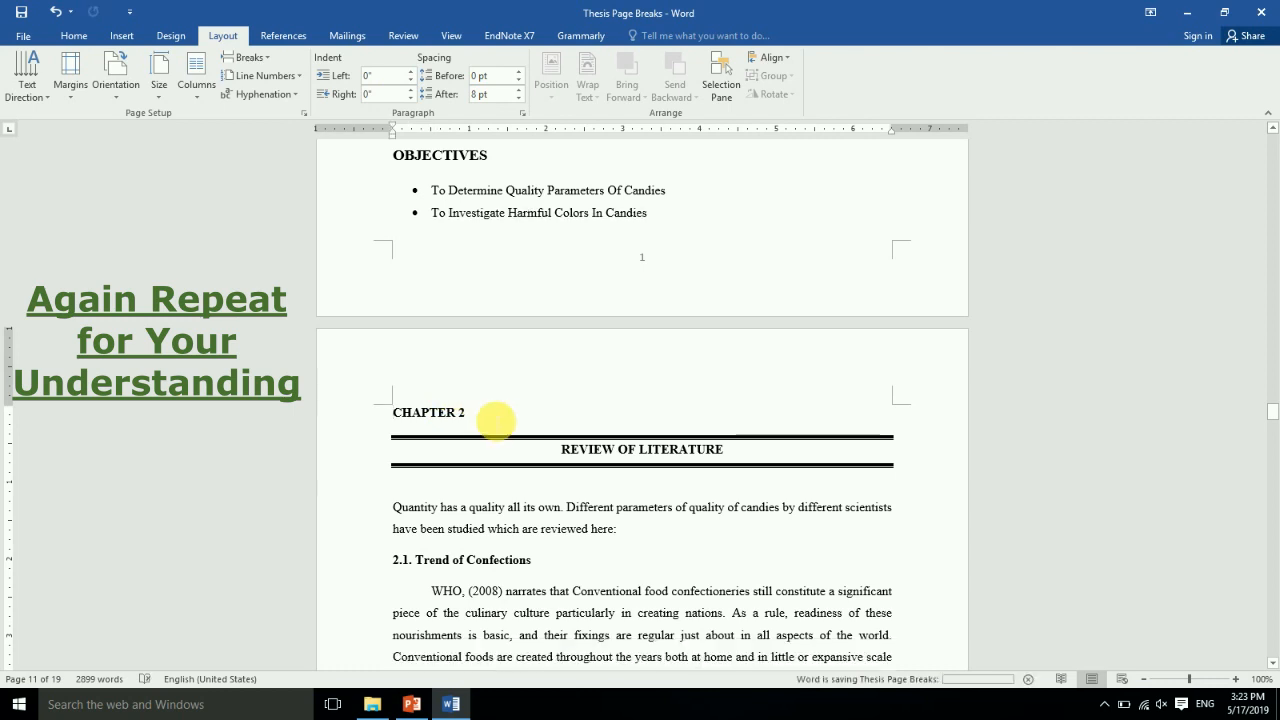
Paste the copied "I want to thanks my all friends" paragraph on a new line just above the OBJECTIVES heading
{"action": "left_click", "coordinate": [676, 228]}
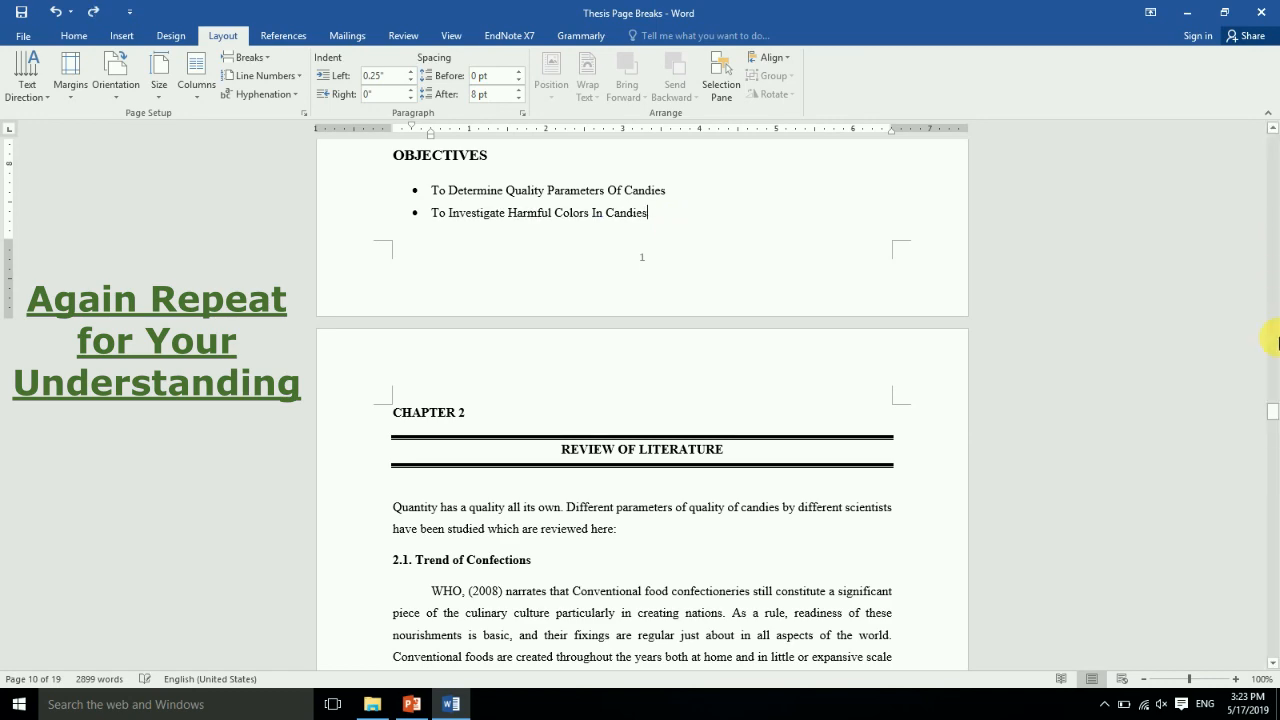
{"action": "left_click_drag", "start_coordinate": [1274, 412], "coordinate": [1273, 400]}
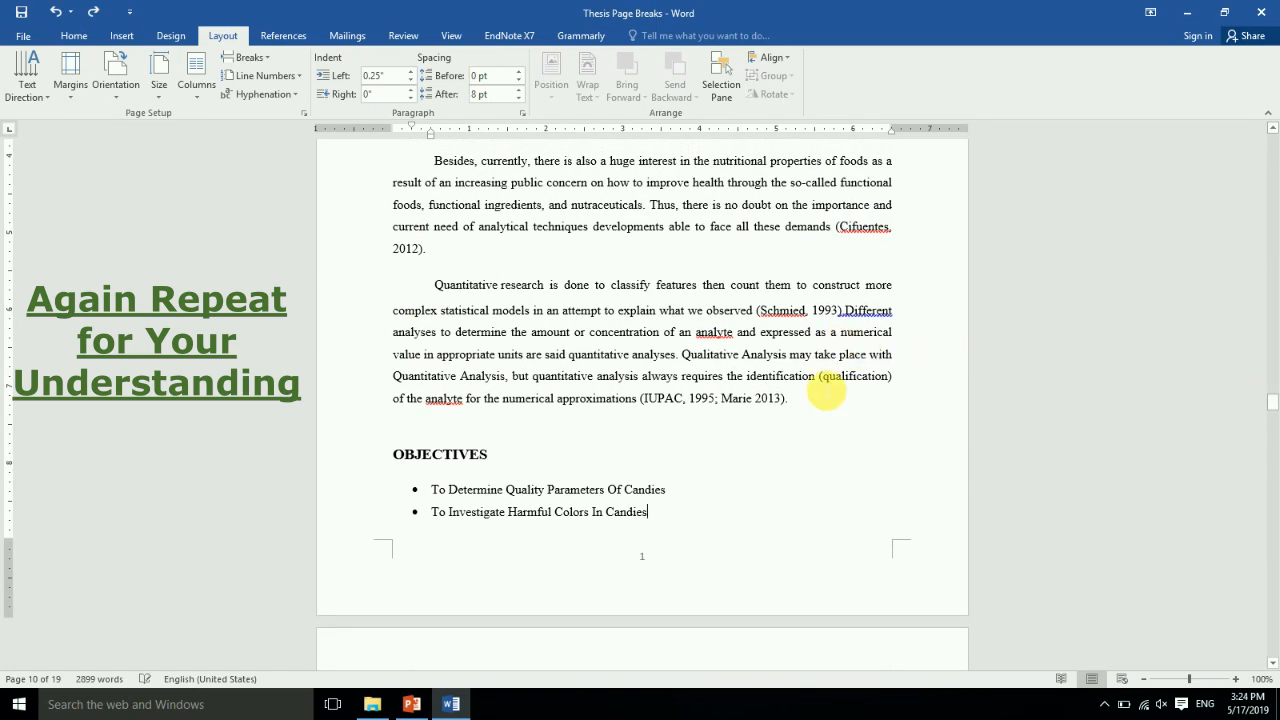
{"action": "key", "text": "Return"}
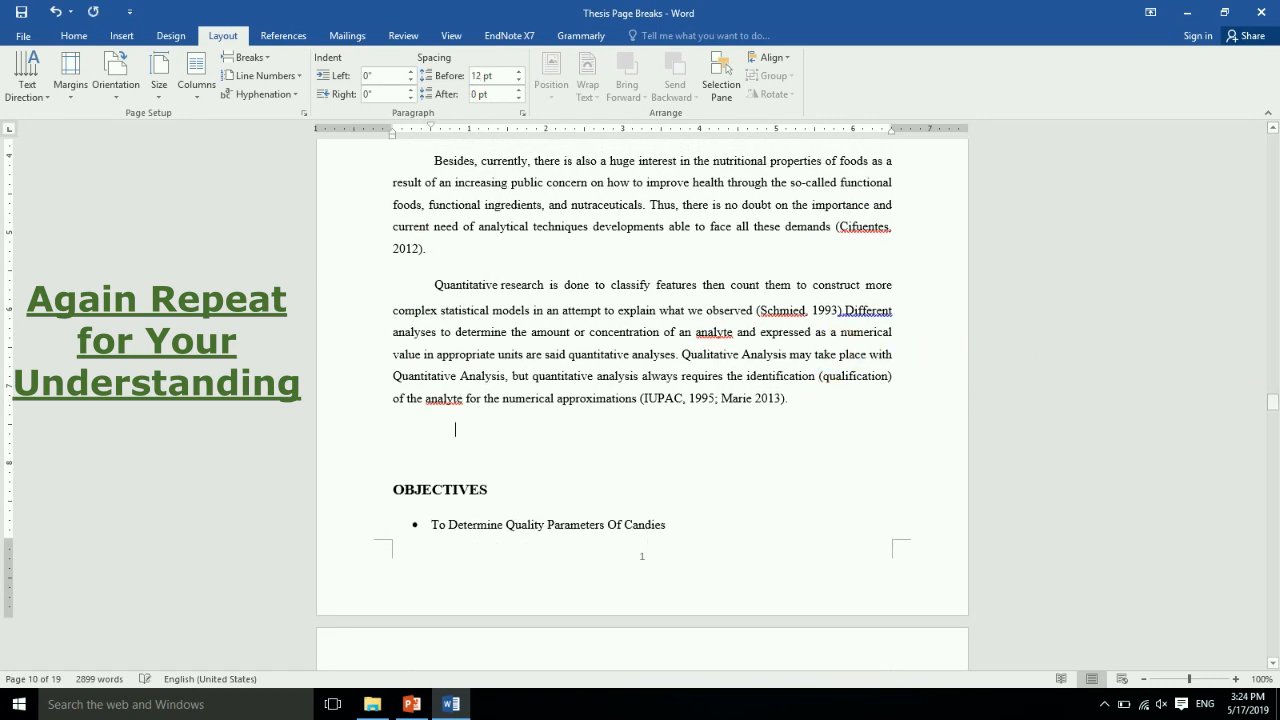
{"action": "key", "text": "ctrl+v"}
{"action": "left_click_drag", "start_coordinate": [1272, 397], "coordinate": [1271, 423]}
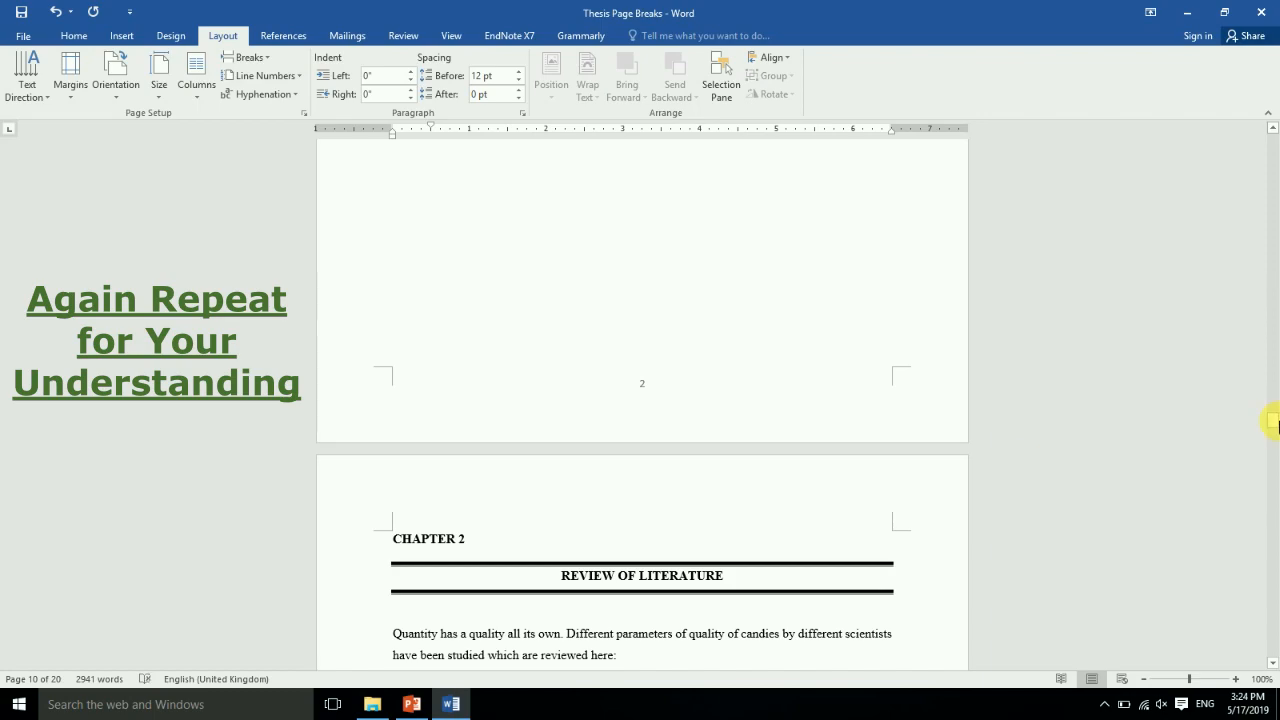
Insert a Next Page section break at the end of section 2.3, Quality of candies, and delete the empty paragraphs above CHAPTER 3
{"action": "left_click_drag", "start_coordinate": [1272, 421], "coordinate": [1273, 447]}
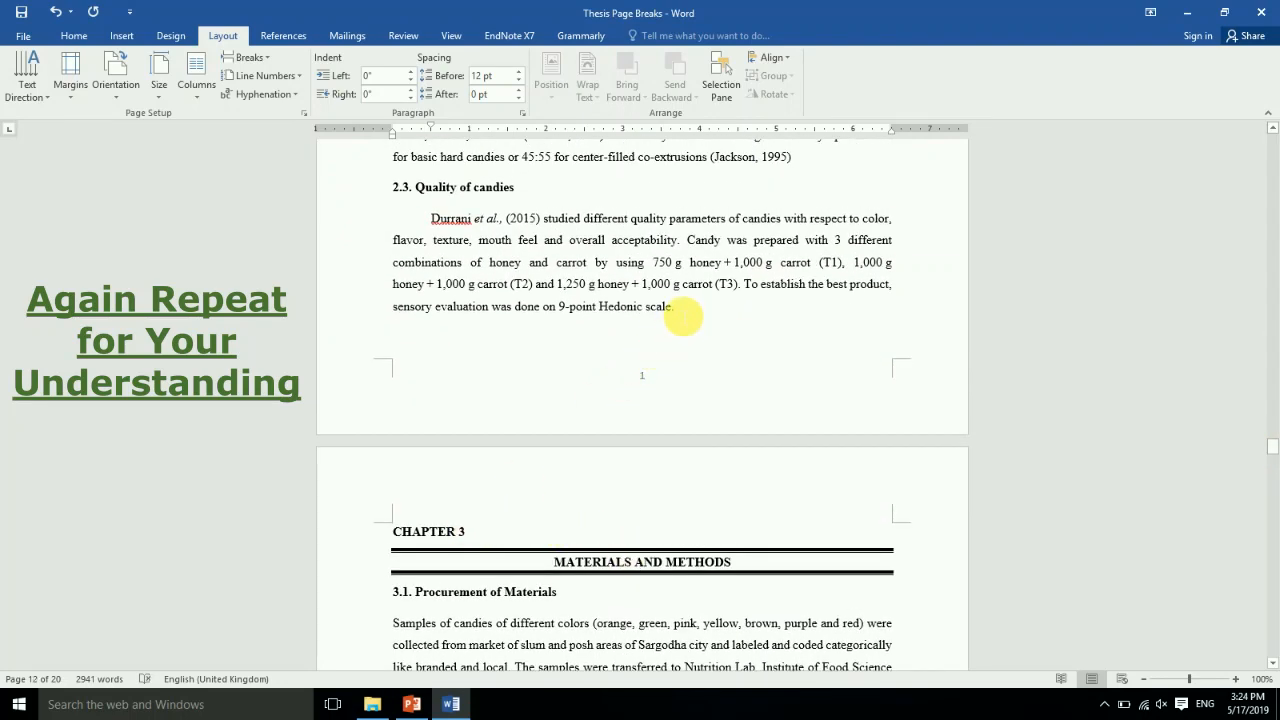
{"action": "left_click", "coordinate": [683, 315]}
{"action": "left_click", "coordinate": [249, 57]}
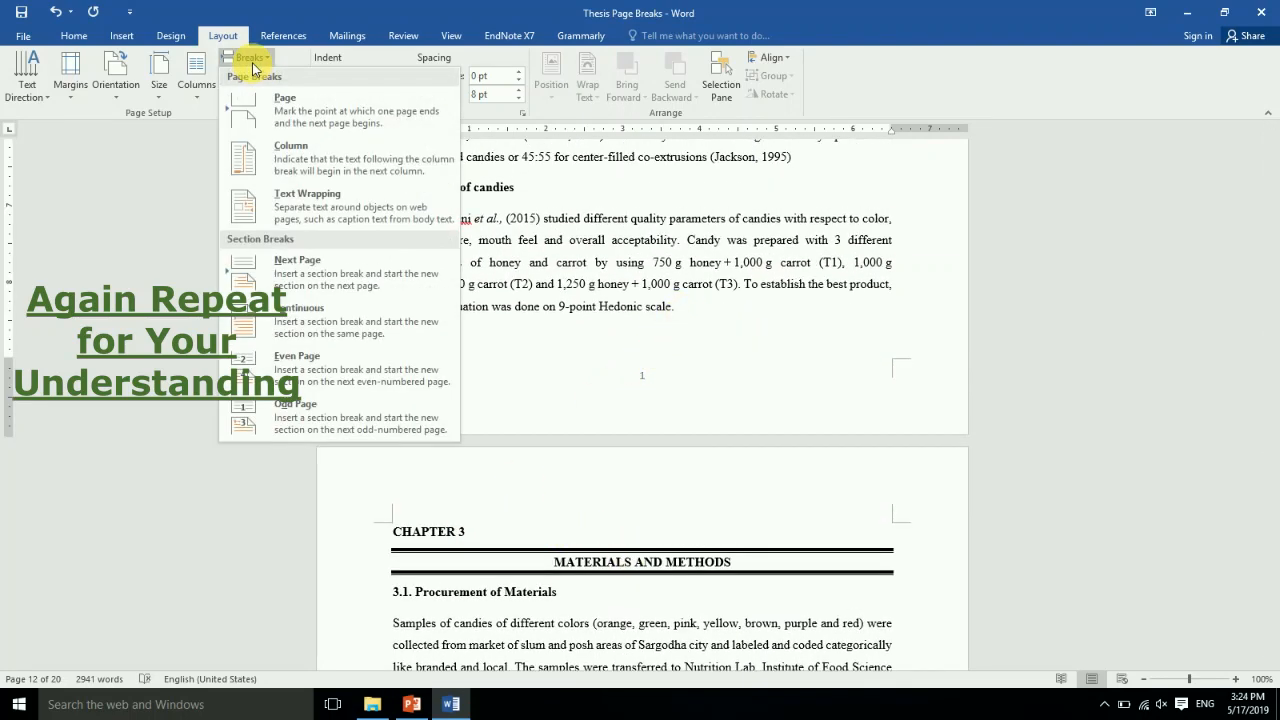
{"action": "left_click", "coordinate": [300, 260]}
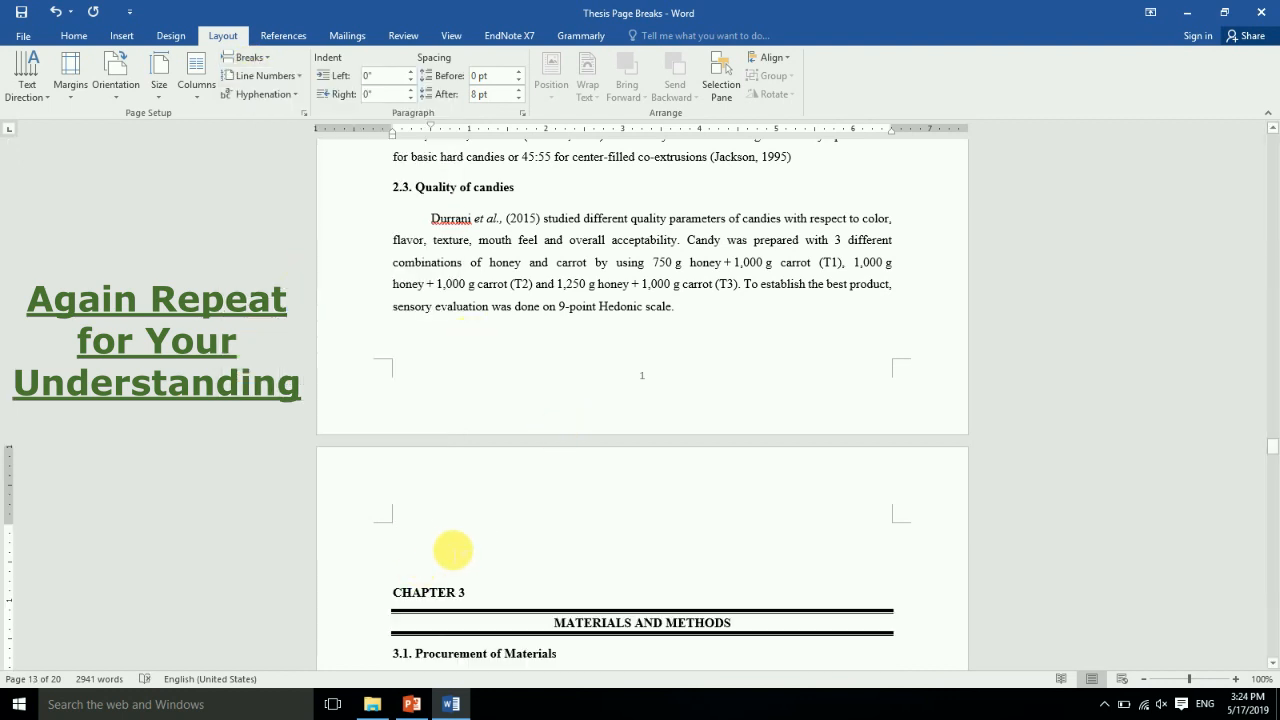
{"action": "key", "text": "Delete"}
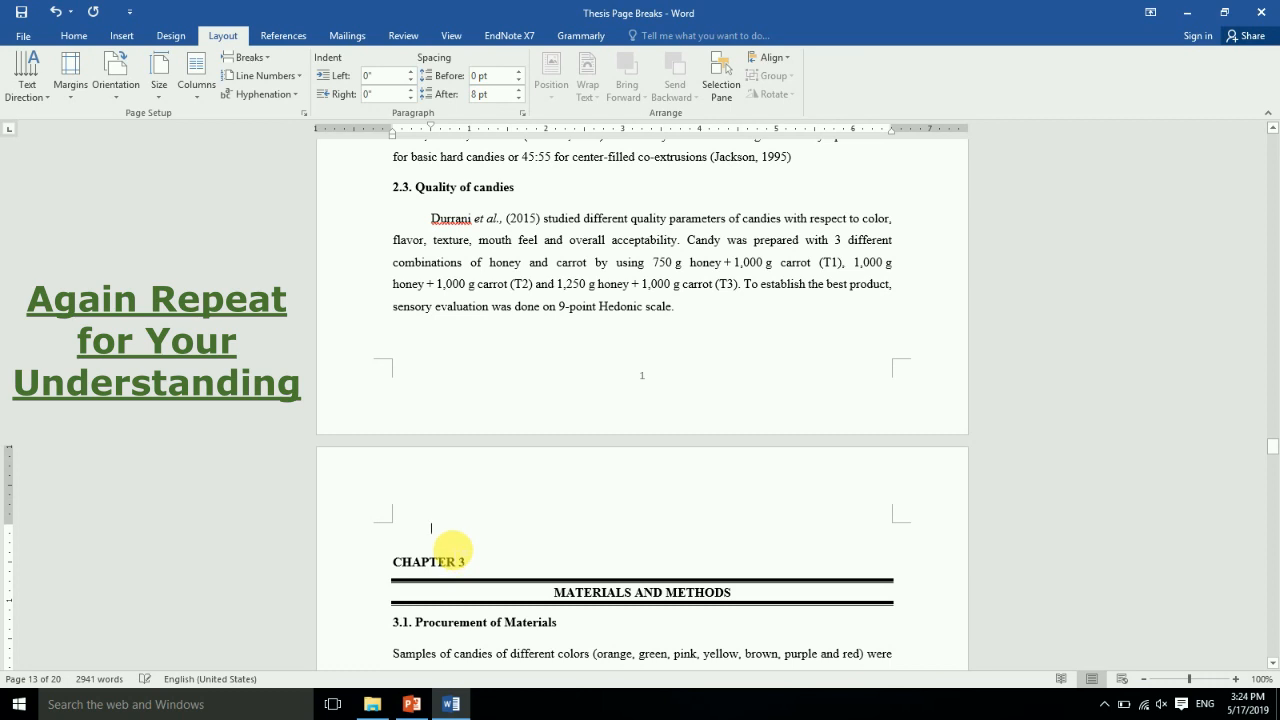
{"action": "key", "text": "Delete"}
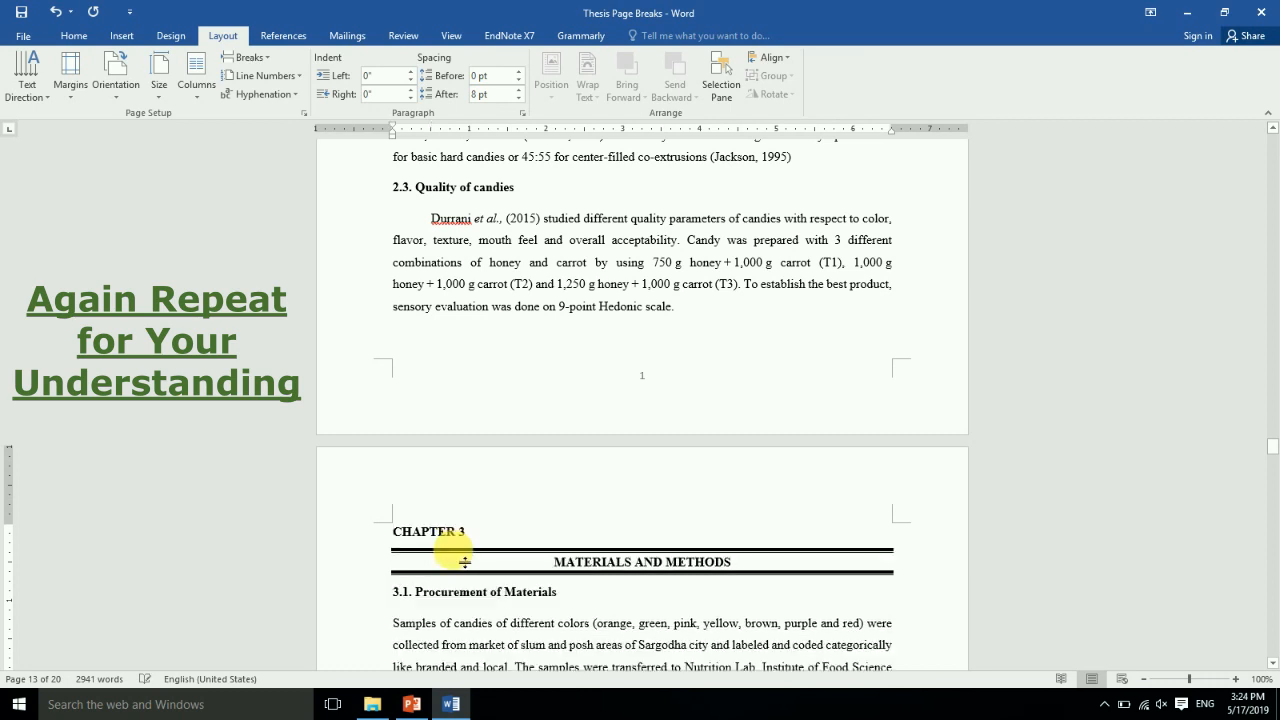
Paste the "I want to thanks my all friends" paragraph at the end of section 2.3, after "9-point Hedonic scale."
{"action": "left_click", "coordinate": [689, 327]}
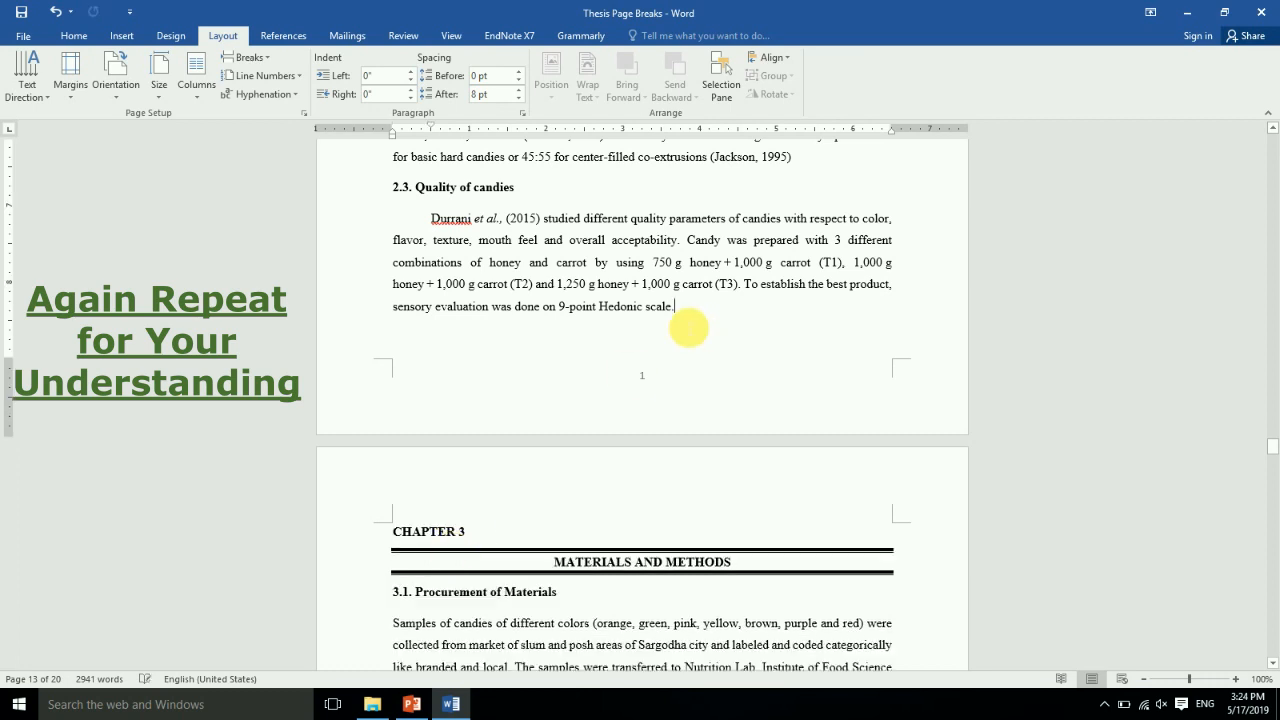
{"action": "key", "text": "ctrl+v"}
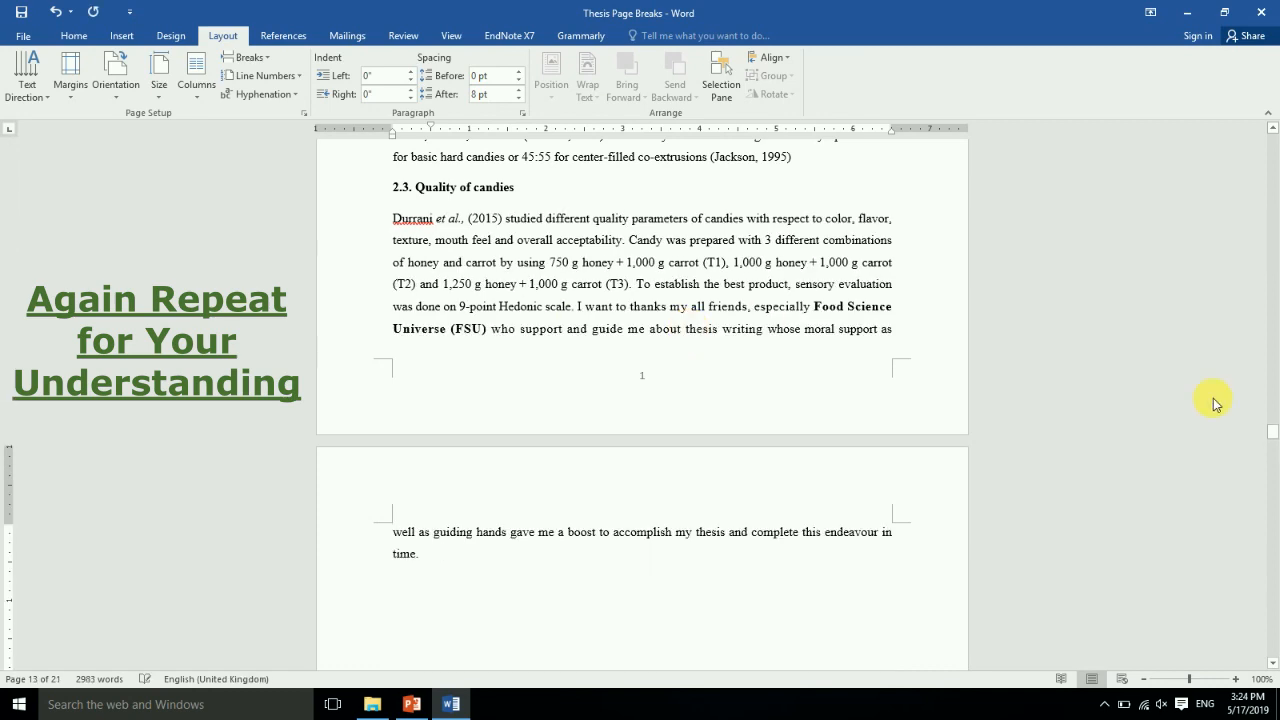
Insert a Next Page section break at the end of section 3.2.3, Titratable Acidity, and delete the empty paragraph above CHAPTER 4
{"action": "left_click_drag", "start_coordinate": [1273, 433], "coordinate": [1271, 461]}
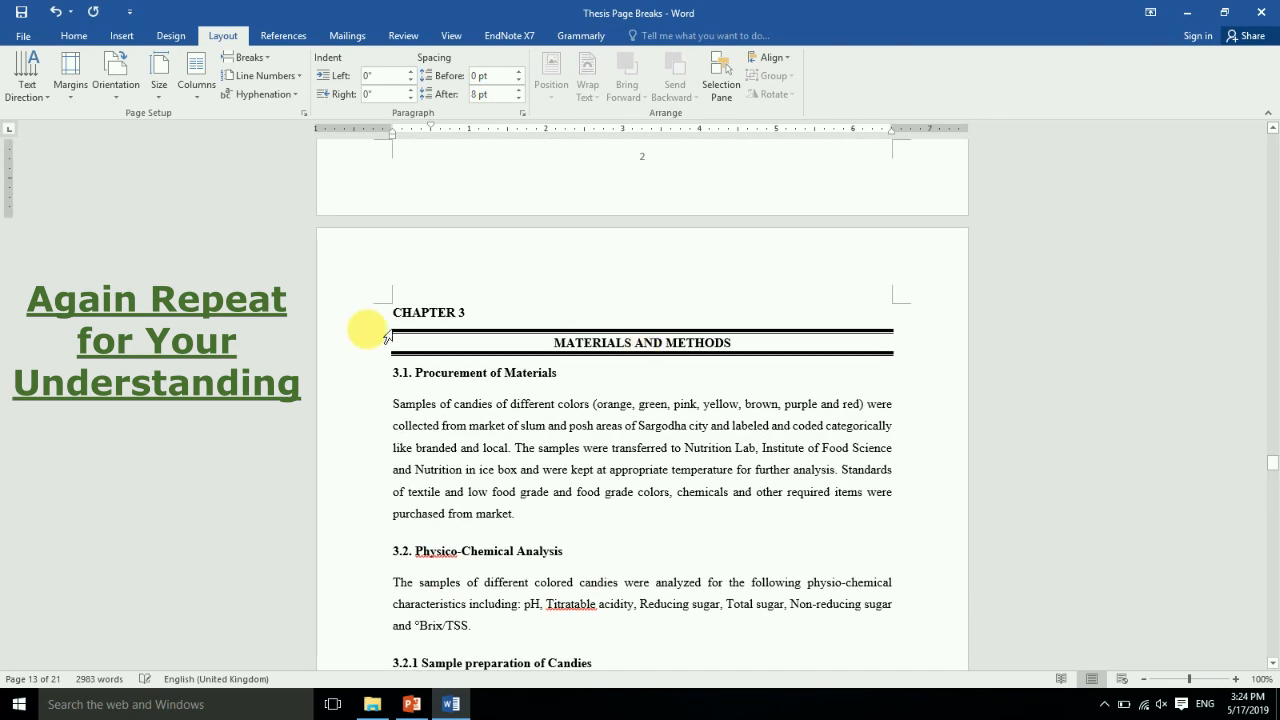
{"action": "left_click_drag", "start_coordinate": [1271, 463], "coordinate": [1271, 481]}
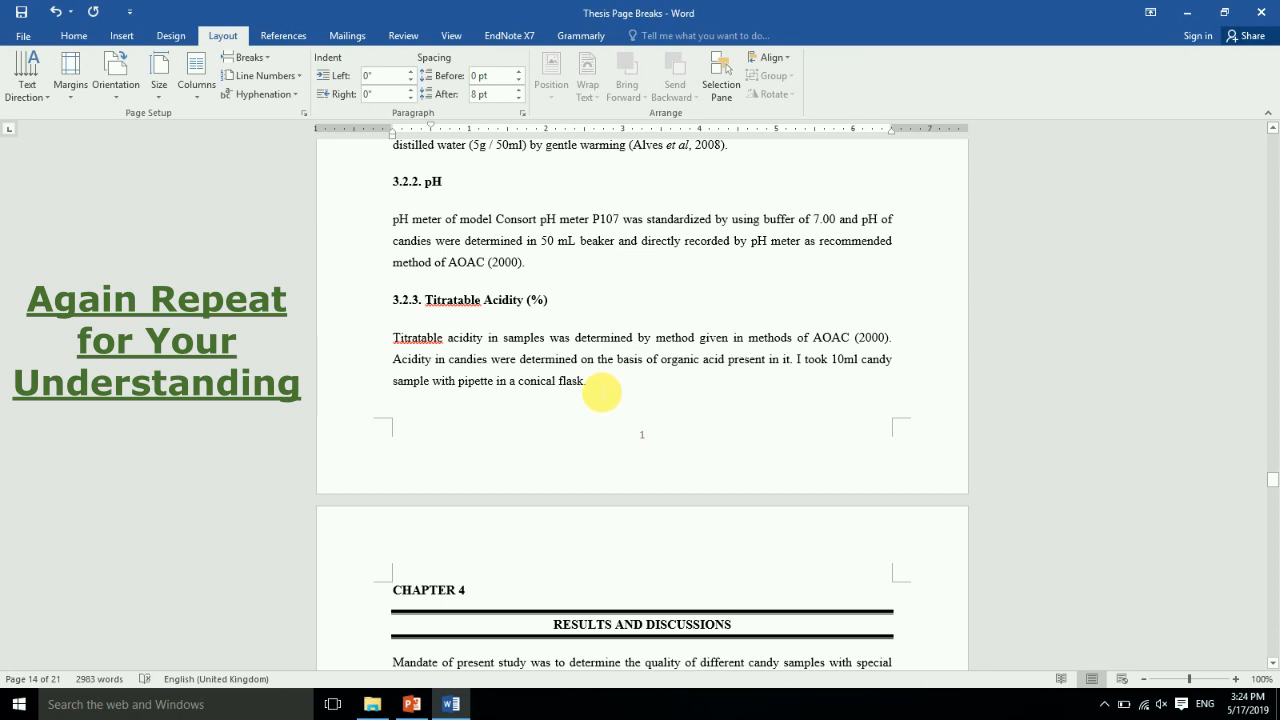
{"action": "left_click", "coordinate": [601, 393]}
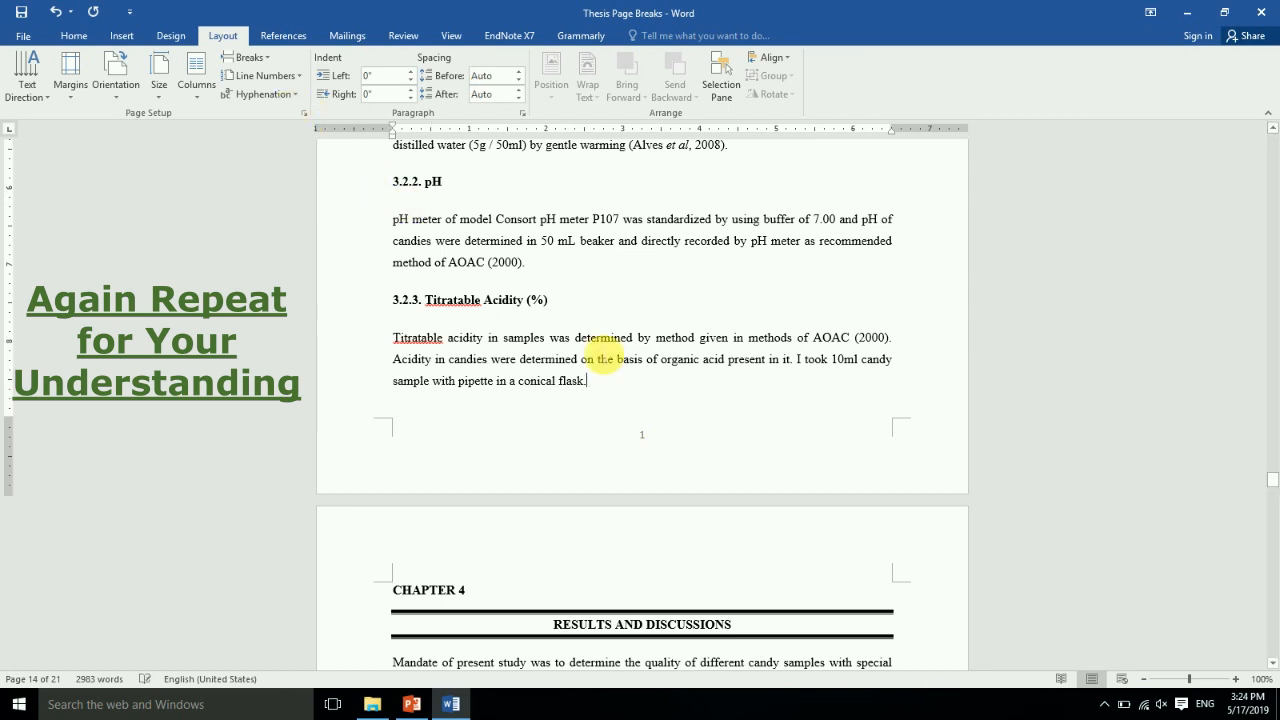
{"action": "left_click", "coordinate": [249, 57]}
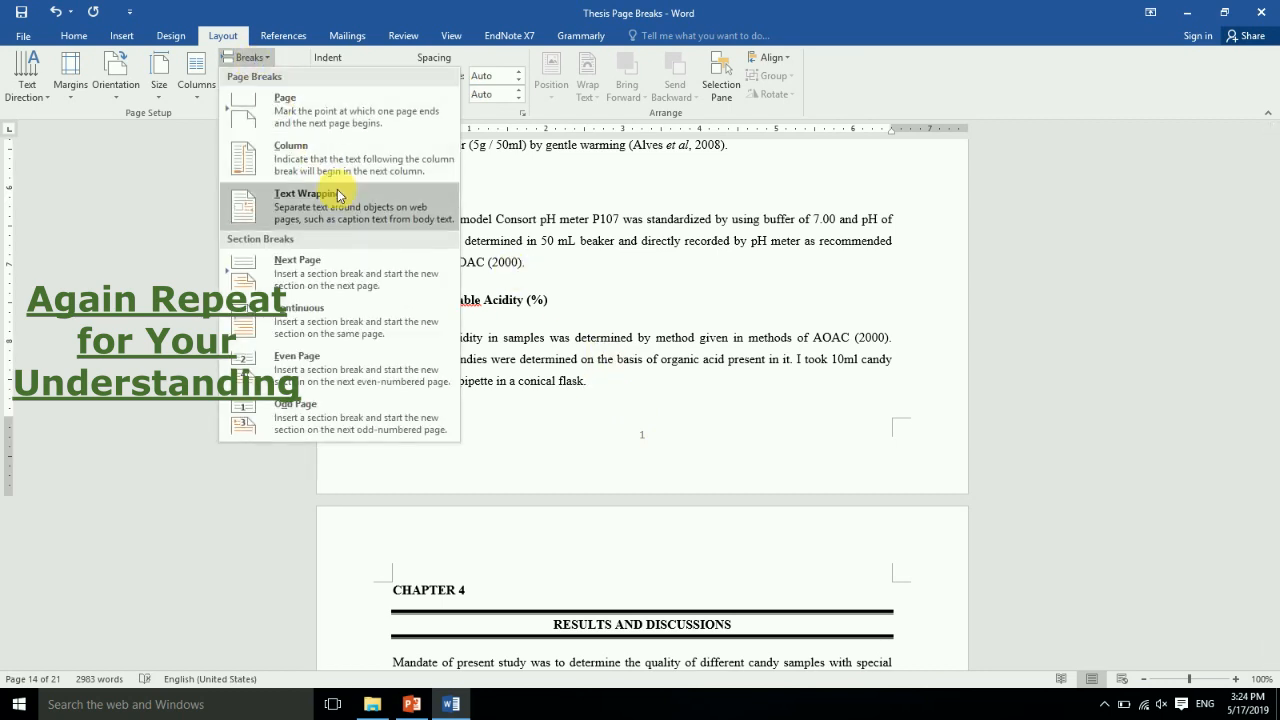
{"action": "left_click", "coordinate": [341, 274]}
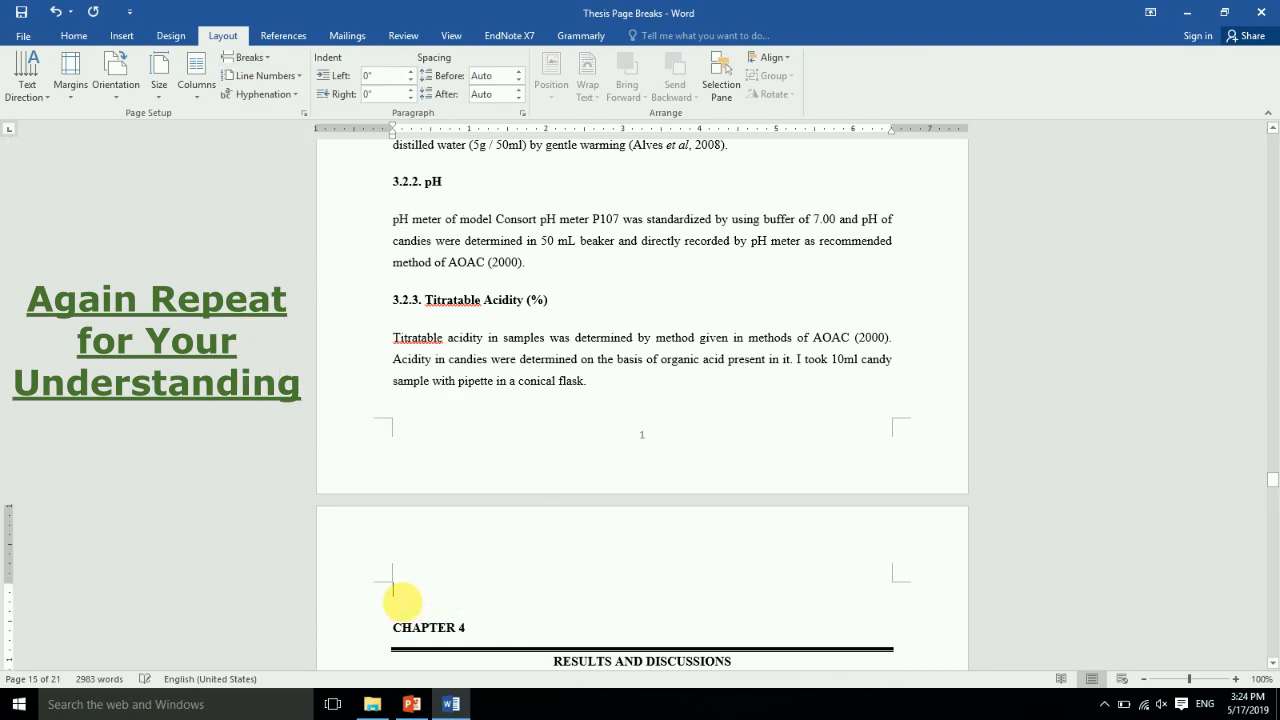
{"action": "key", "text": "Delete"}
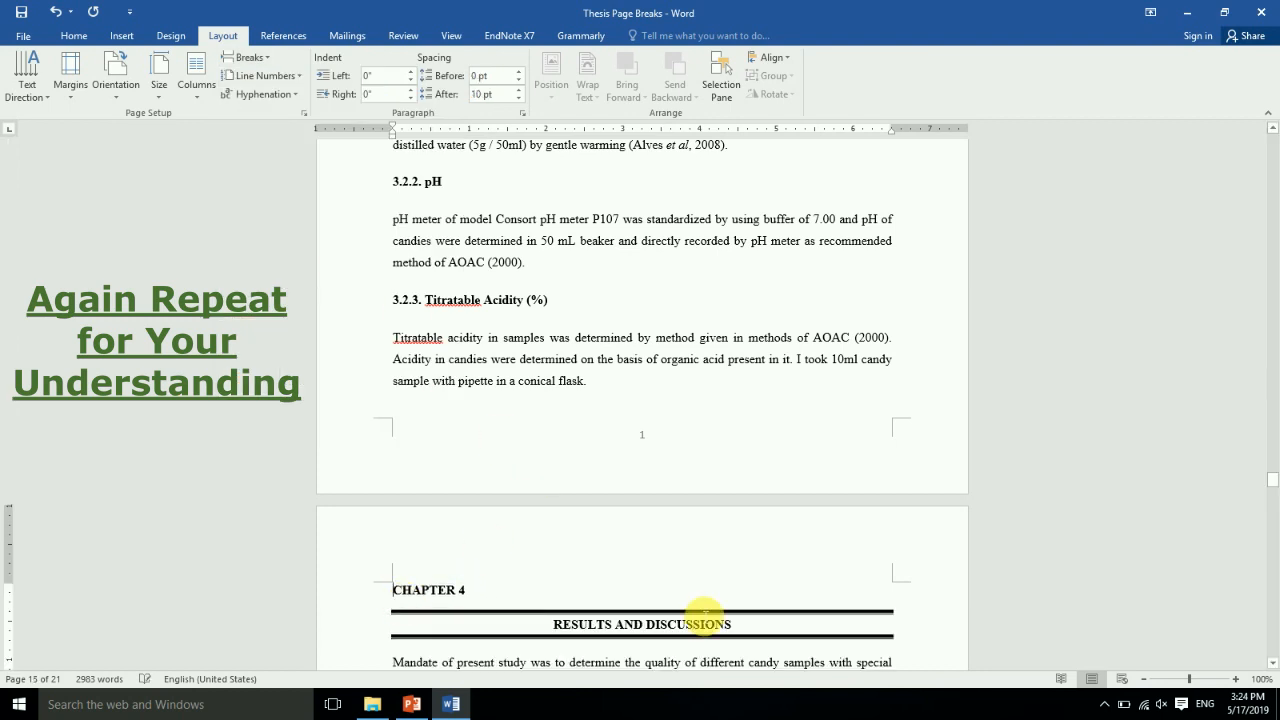
Paste the "I want to thanks my all friends" paragraph at the end of section 3.2.3, after "conical flask."
{"action": "left_click", "coordinate": [670, 407]}
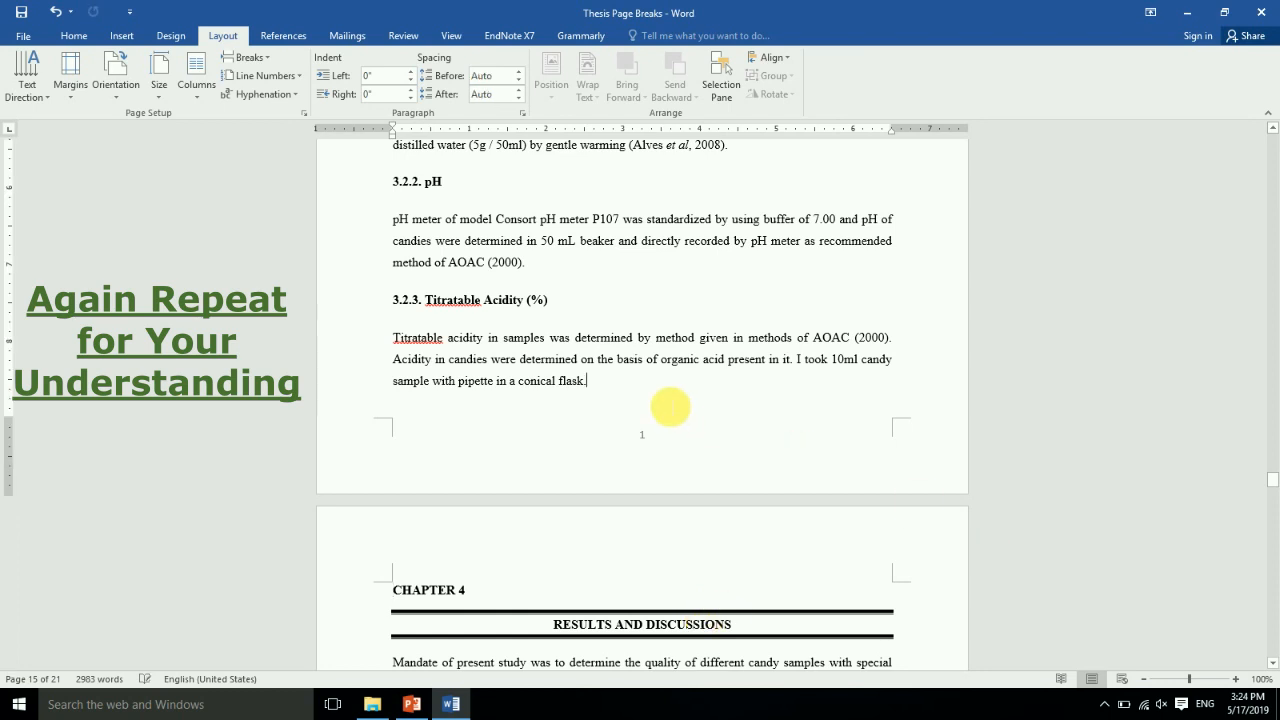
{"action": "type", "text": "I want to thanks my all friends, especially Food Science Universe (FSU) who support and guide me about thesis writing whose moral support as well as guiding hands gave me a boost to accomplish my thesis and complete this endeavour in time."}
Insert a Next Page section break after the Fig 4.2 caption and delete the empty paragraph above the SUMMARY heading
{"action": "left_click_drag", "start_coordinate": [1275, 472], "coordinate": [1273, 606]}
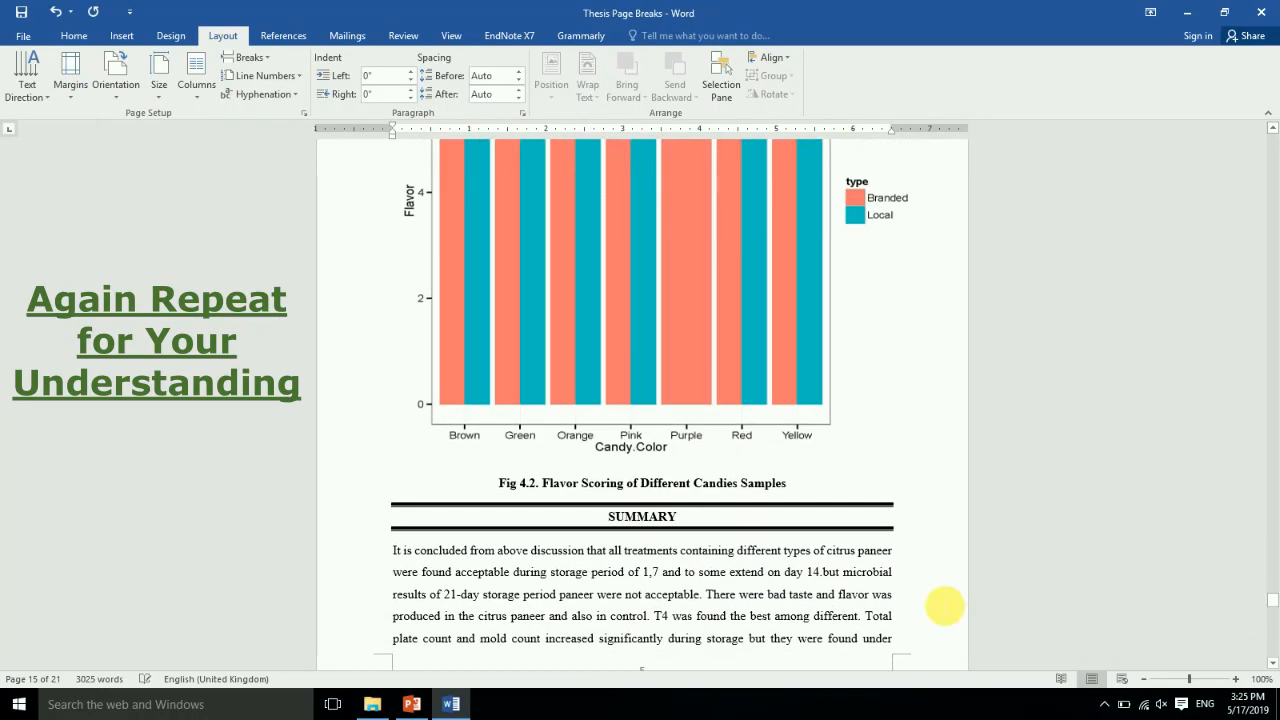
{"action": "left_click", "coordinate": [802, 500]}
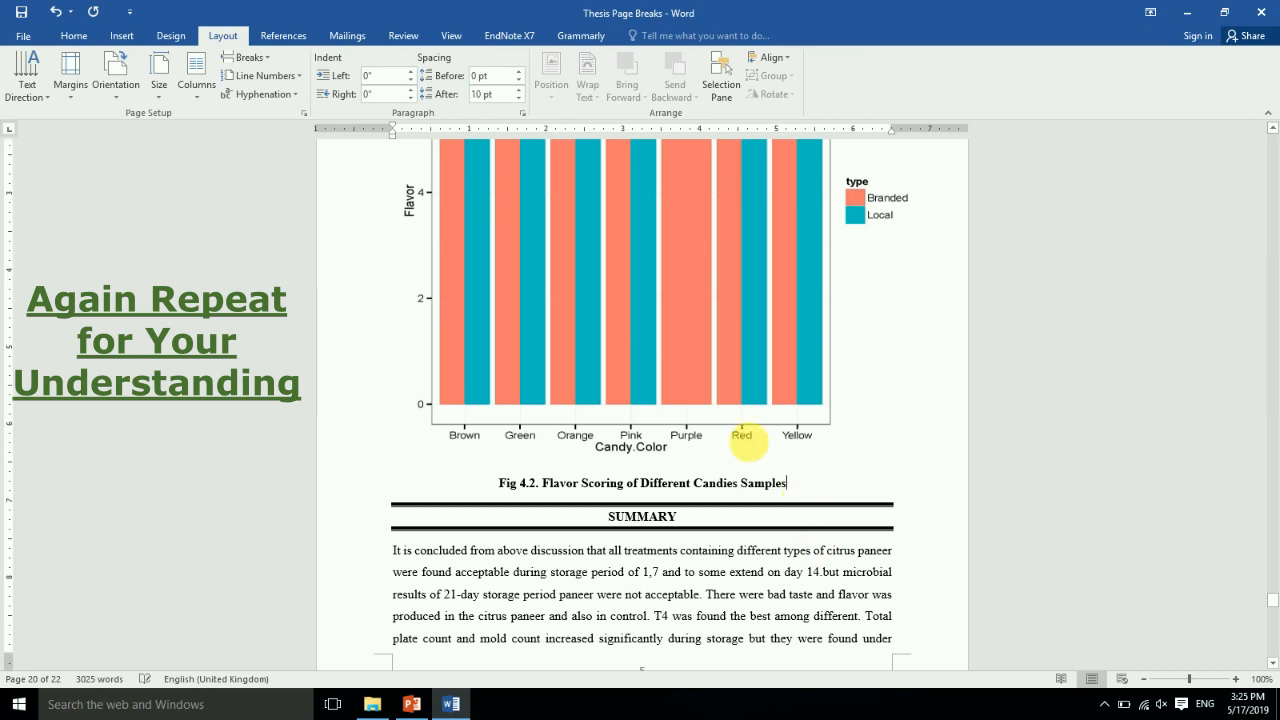
{"action": "left_click", "coordinate": [262, 60]}
{"action": "left_click", "coordinate": [300, 262]}
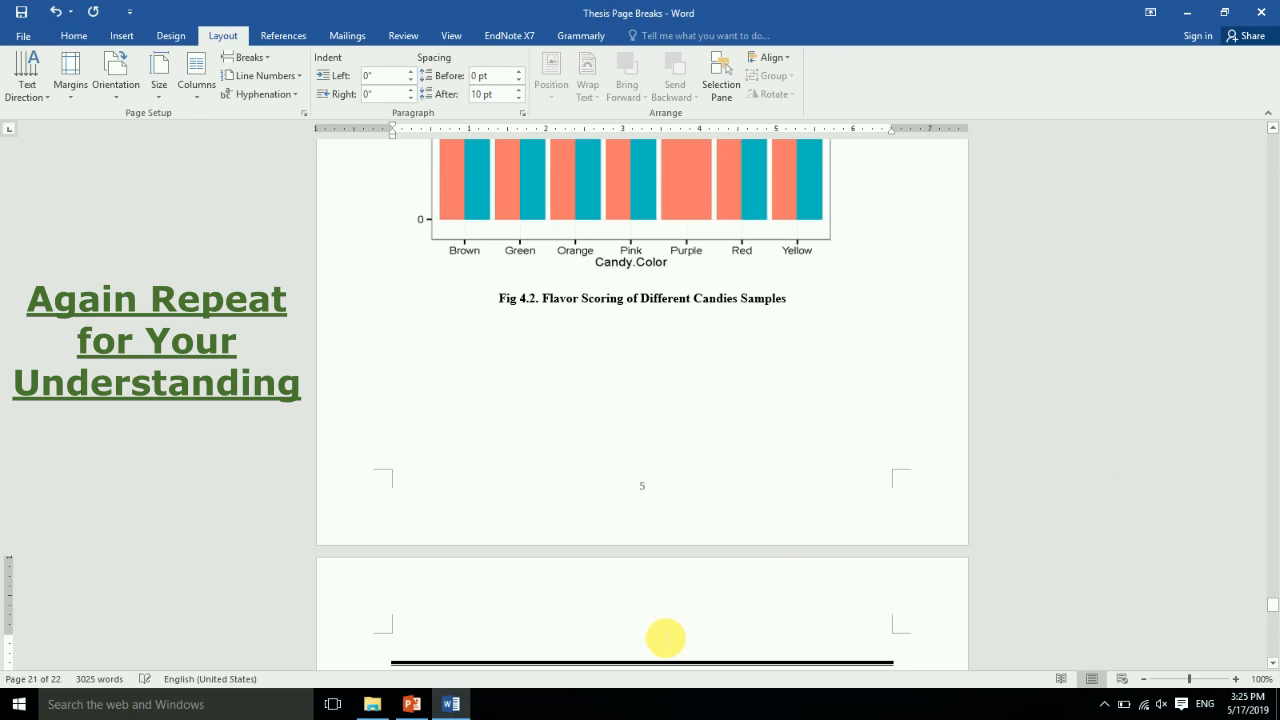
{"action": "key", "text": "Delete"}
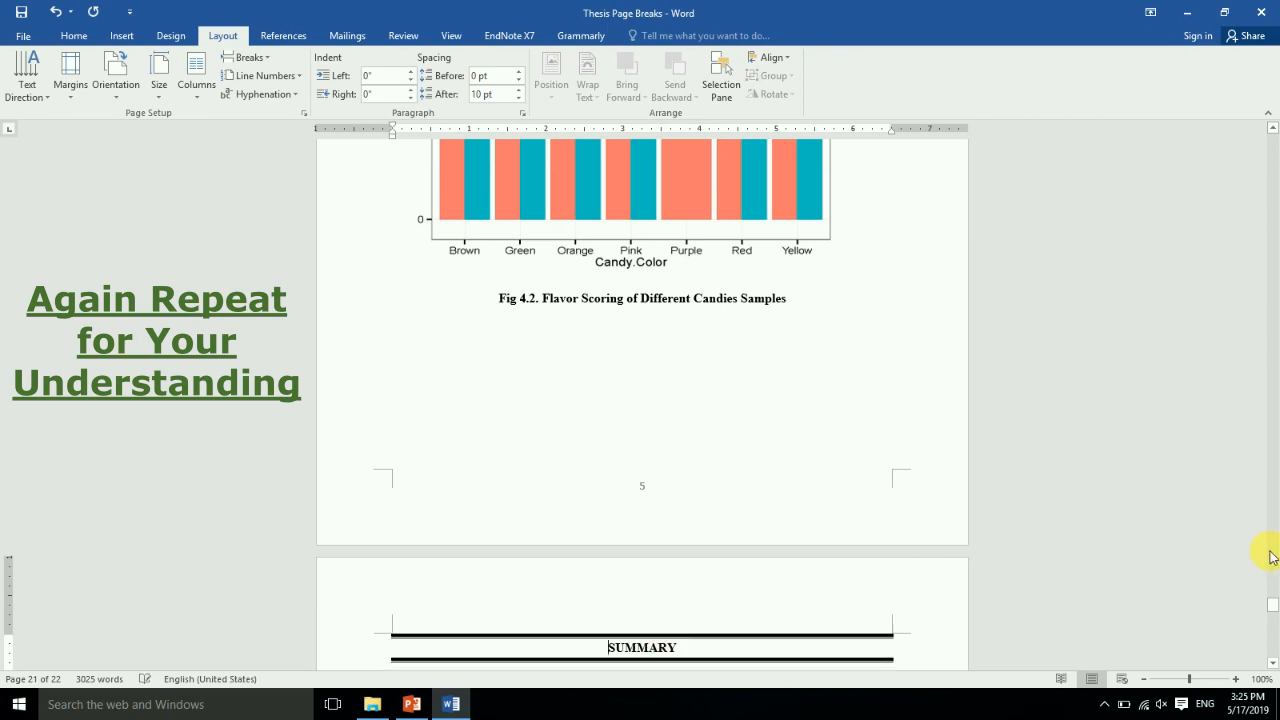
Paste the "I want to thanks my all friends" paragraph three times below the Fig 4.2 caption
{"action": "mouse_move", "coordinate": [1275, 601]}
{"action": "left_mouse_down"}
{"action": "mouse_move", "coordinate": [1266, 594]}
{"action": "mouse_move", "coordinate": [1275, 616]}
{"action": "left_mouse_up"}
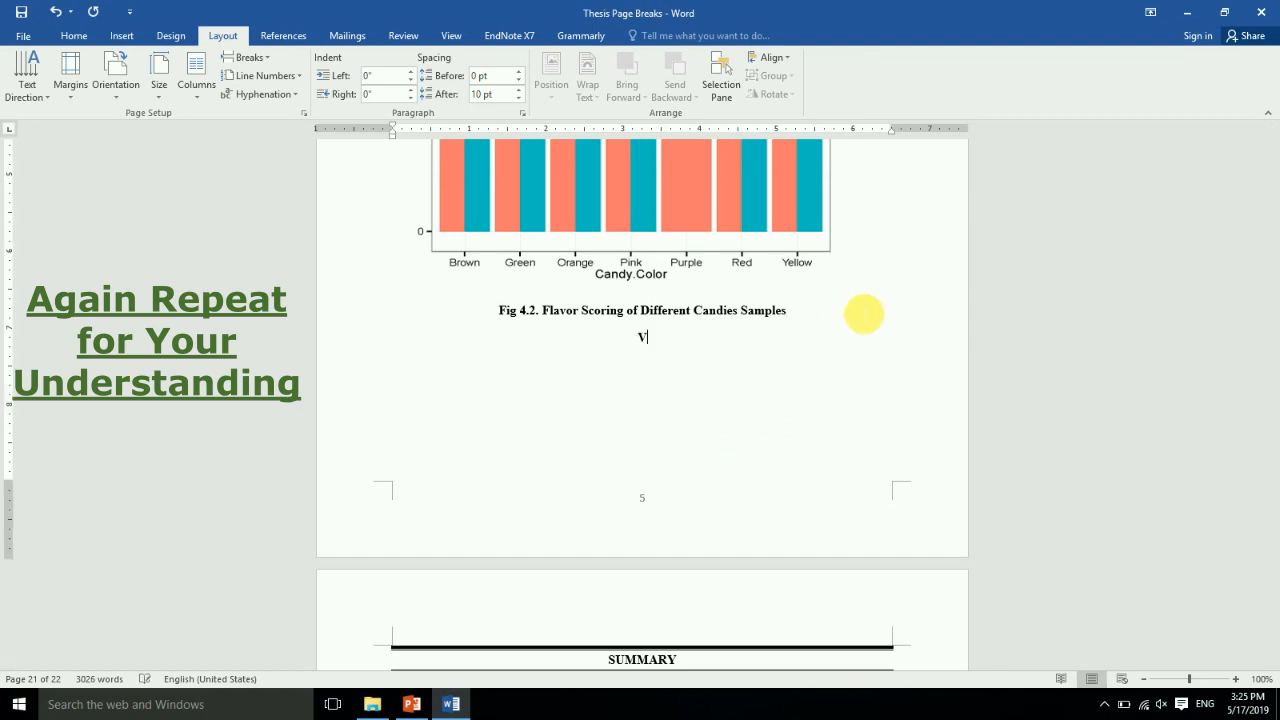
{"action": "type", "text": "I want to thanks my all friends, especially Food Science Universe (FSU) who support and guide me about thesis writing whose moral support as well as guiding hands gave me a boost to accomplish my thesis and complete this endeavour in time."}
{"action": "type", "text": "I want to thanks my all friends, especially Food Science Universe (FSU) who support and guide me about thesis writing whose moral support as well as guiding hands gave me a boost to accomplish my thesis and complete this endeavour in time."}
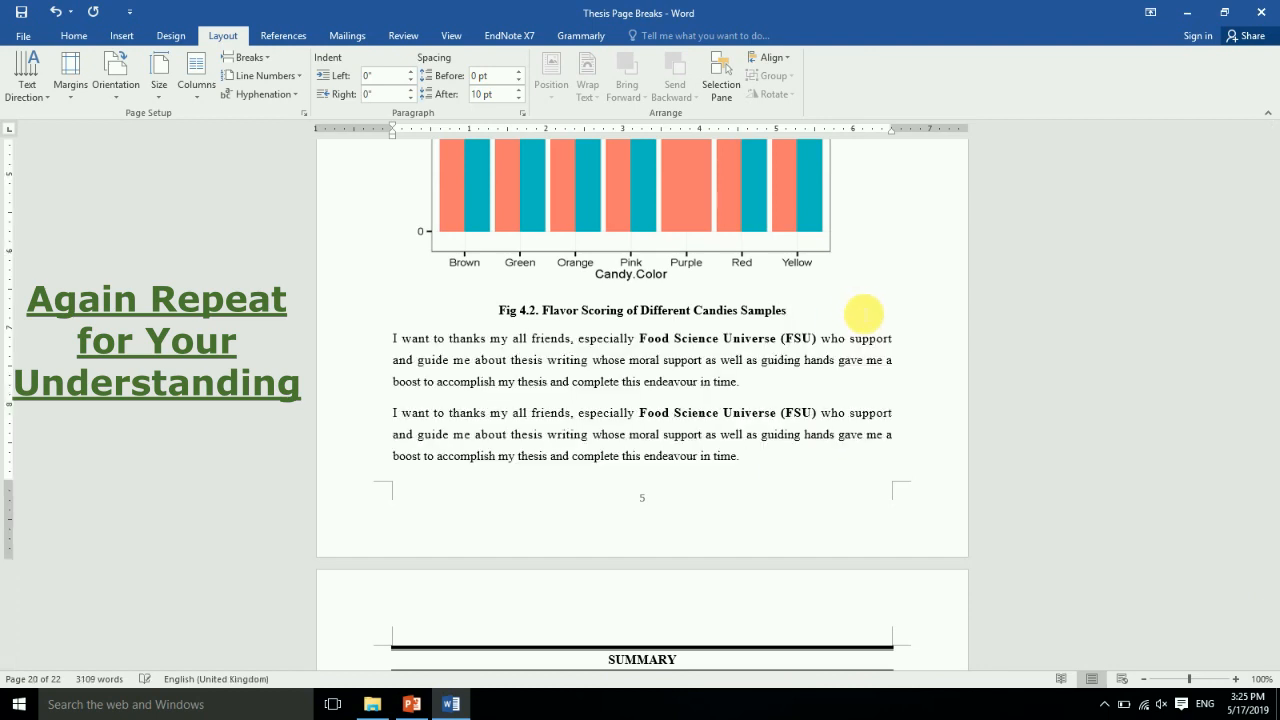
{"action": "type", "text": "I want to thanks my all friends, especially Food Science Universe (FSU) who support and guide me about thesis writing whose moral support as well as guiding hands gave me a boost to accomplish my thesis and complete this endeavour in time."}
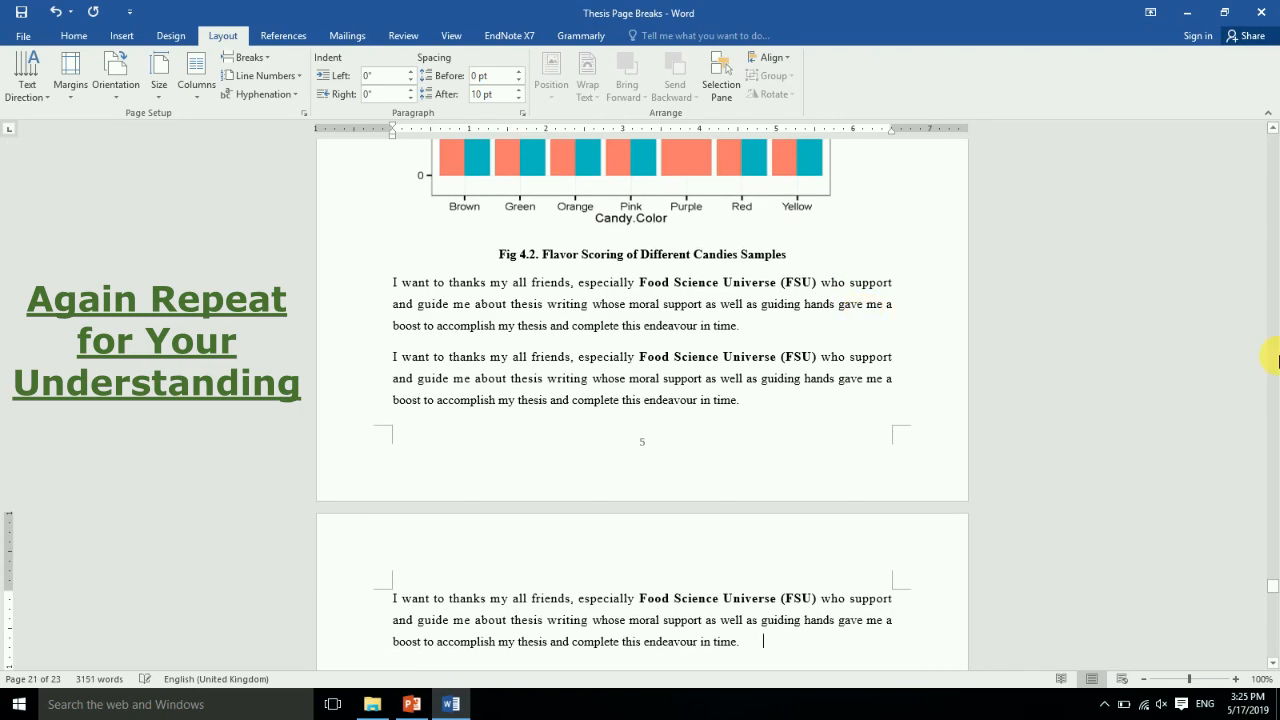
Insert a Next Page section break at the end of the summary text, after "all age groups.", to start REFERENCES on a new page
{"action": "left_click_drag", "start_coordinate": [1274, 598], "coordinate": [1274, 656]}
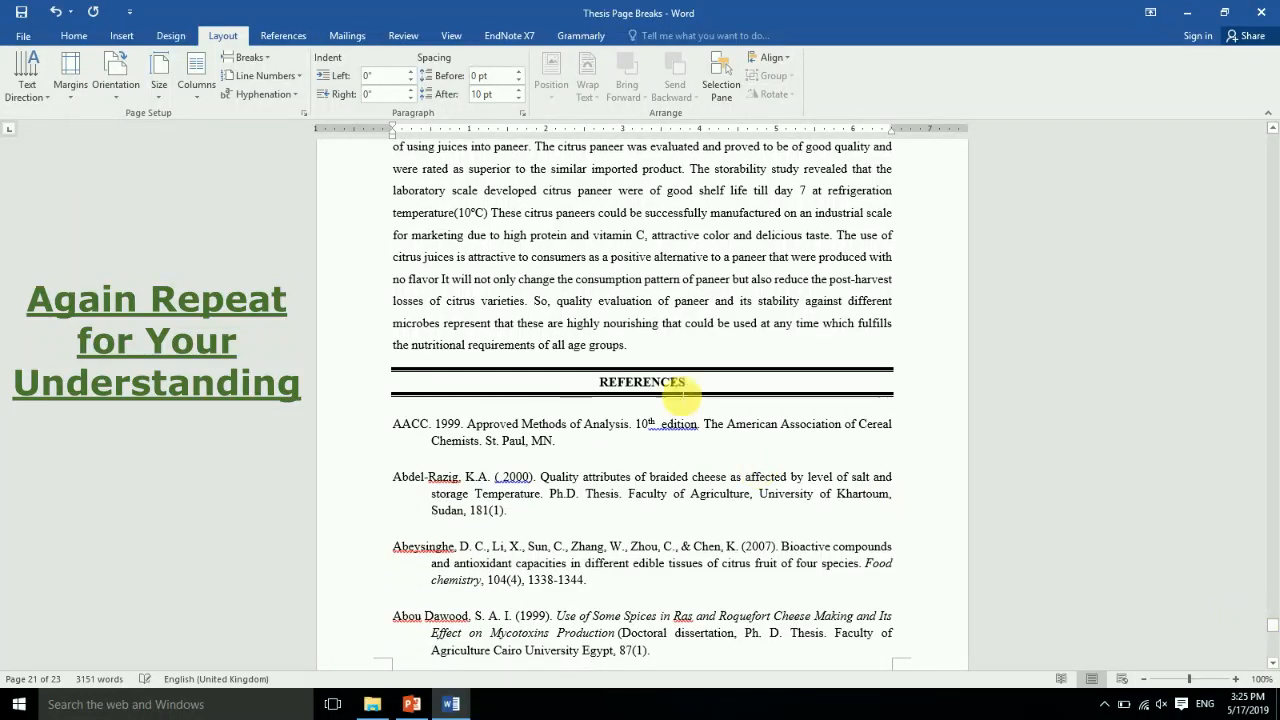
{"action": "left_click", "coordinate": [628, 346]}
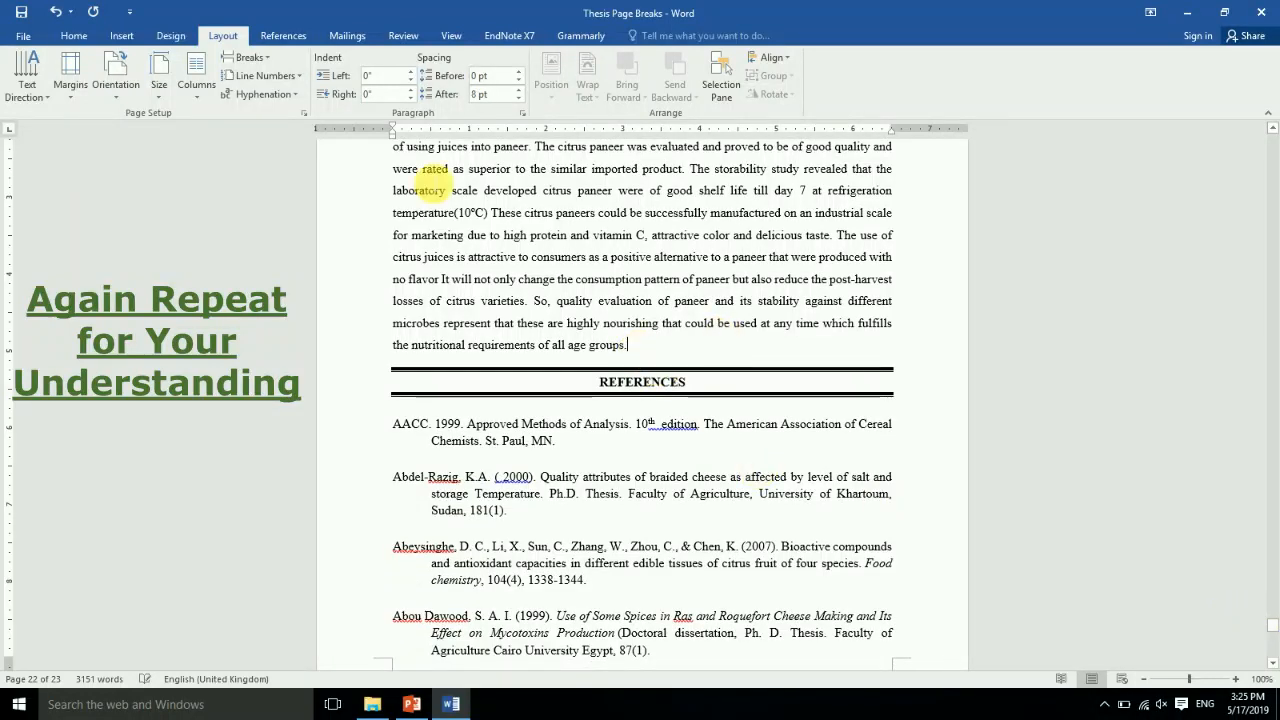
{"action": "left_click", "coordinate": [243, 57]}
{"action": "left_click", "coordinate": [305, 262]}
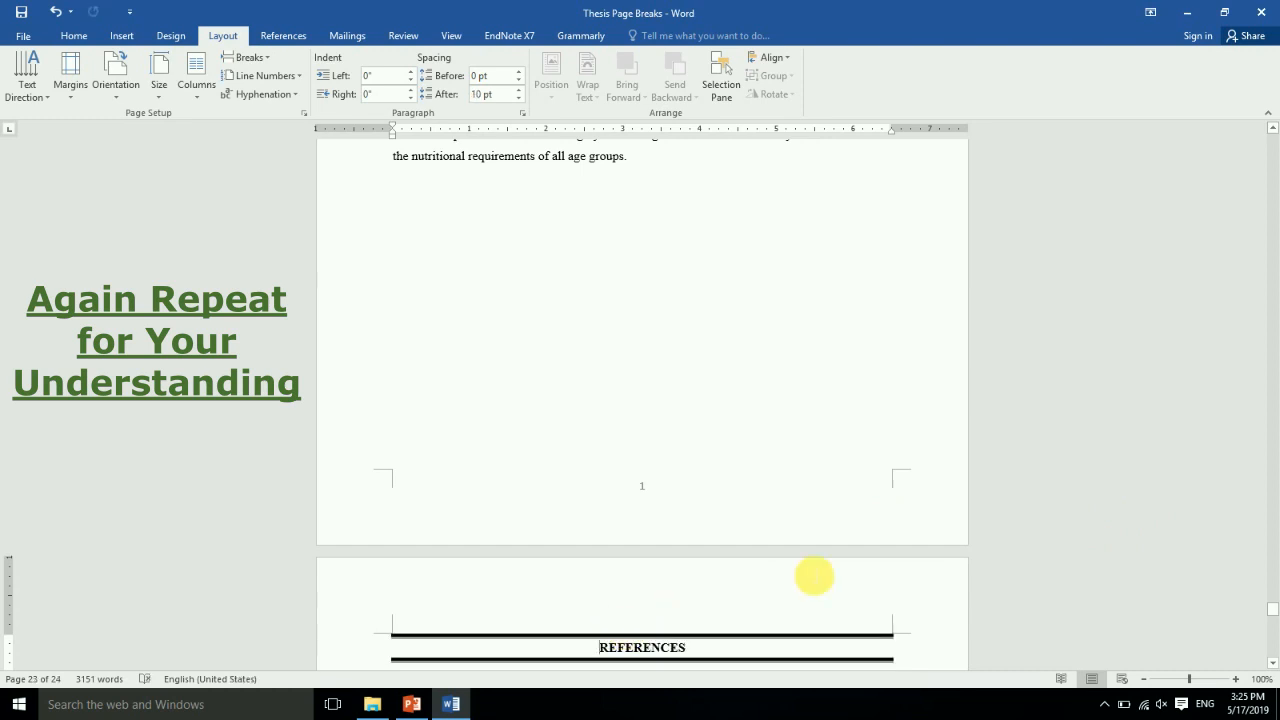
Paste the "I want to thanks my all friends" paragraph five times after the last paragraph of the summary
{"action": "left_click", "coordinate": [725, 170]}
{"action": "key", "text": "ctrl+v"}
{"action": "key", "text": "ctrl+v"}
{"action": "key", "text": "ctrl+v"}
{"action": "key", "text": "ctrl+v"}
{"action": "key", "text": "ctrl+v"}
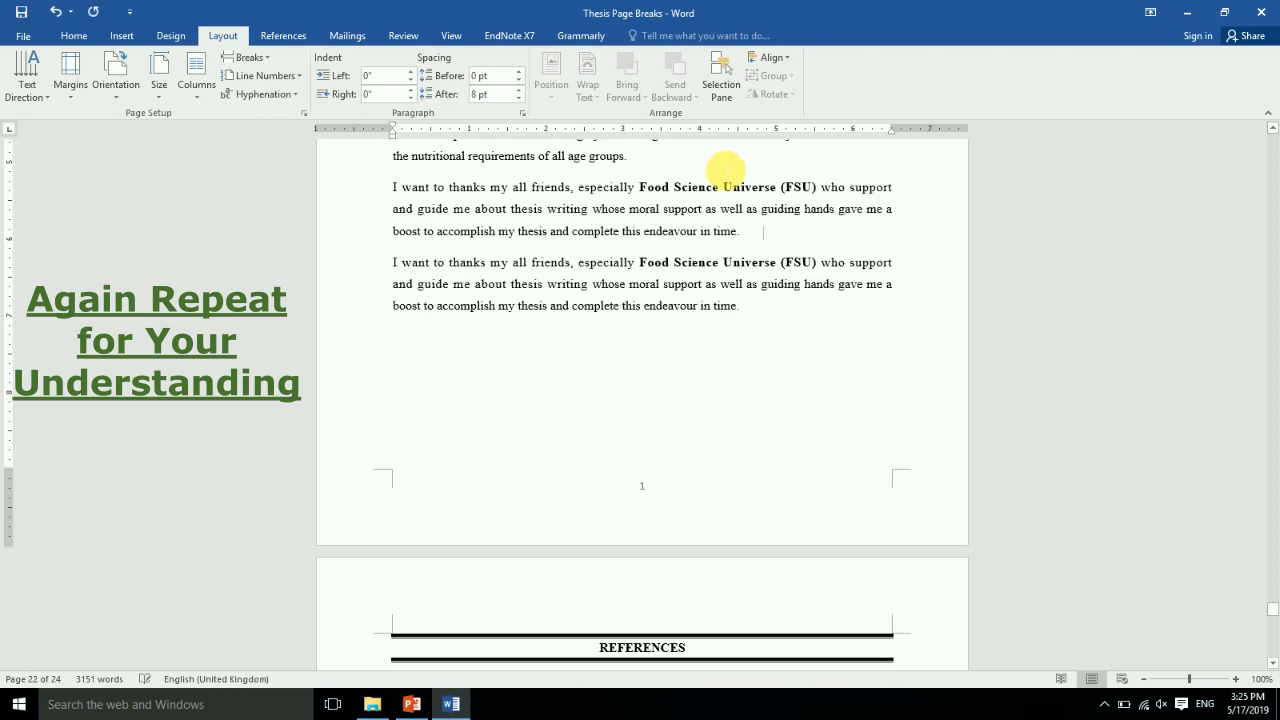
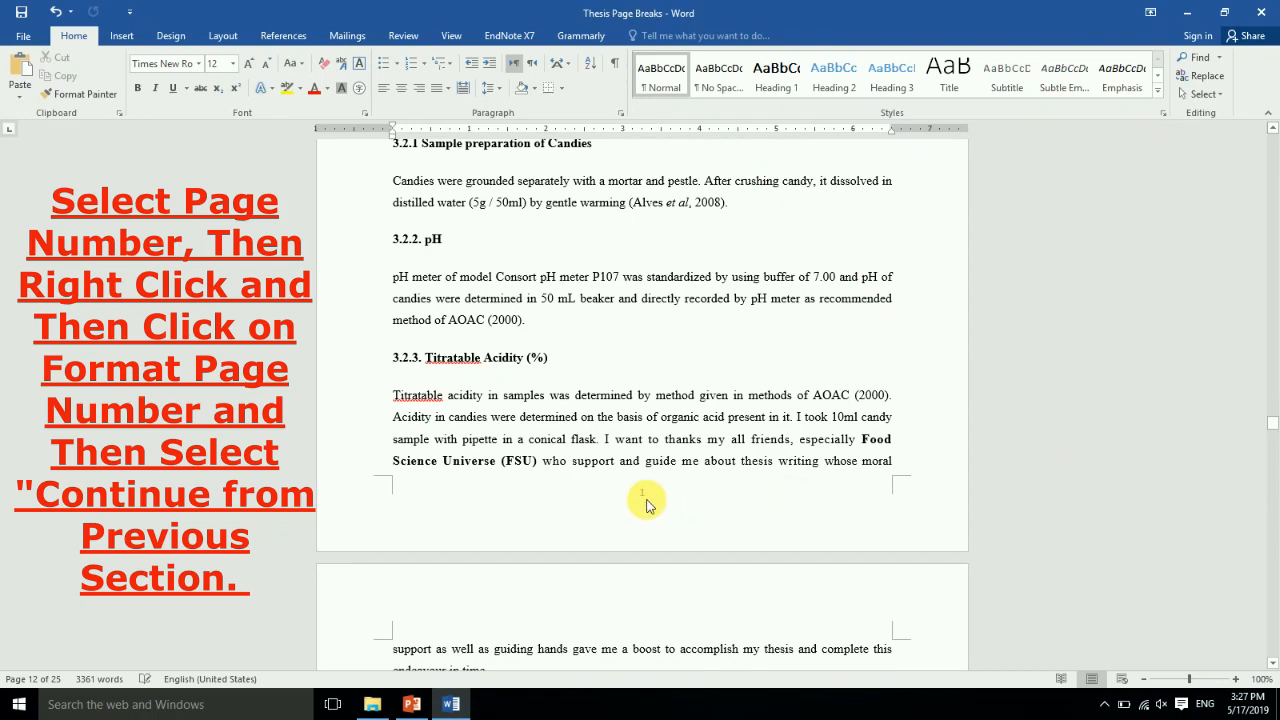
Set the Section 4 footer's page numbering in Chapter 3 to Continue from previous section and return to the body text
{"action": "double_click", "coordinate": [643, 497]}
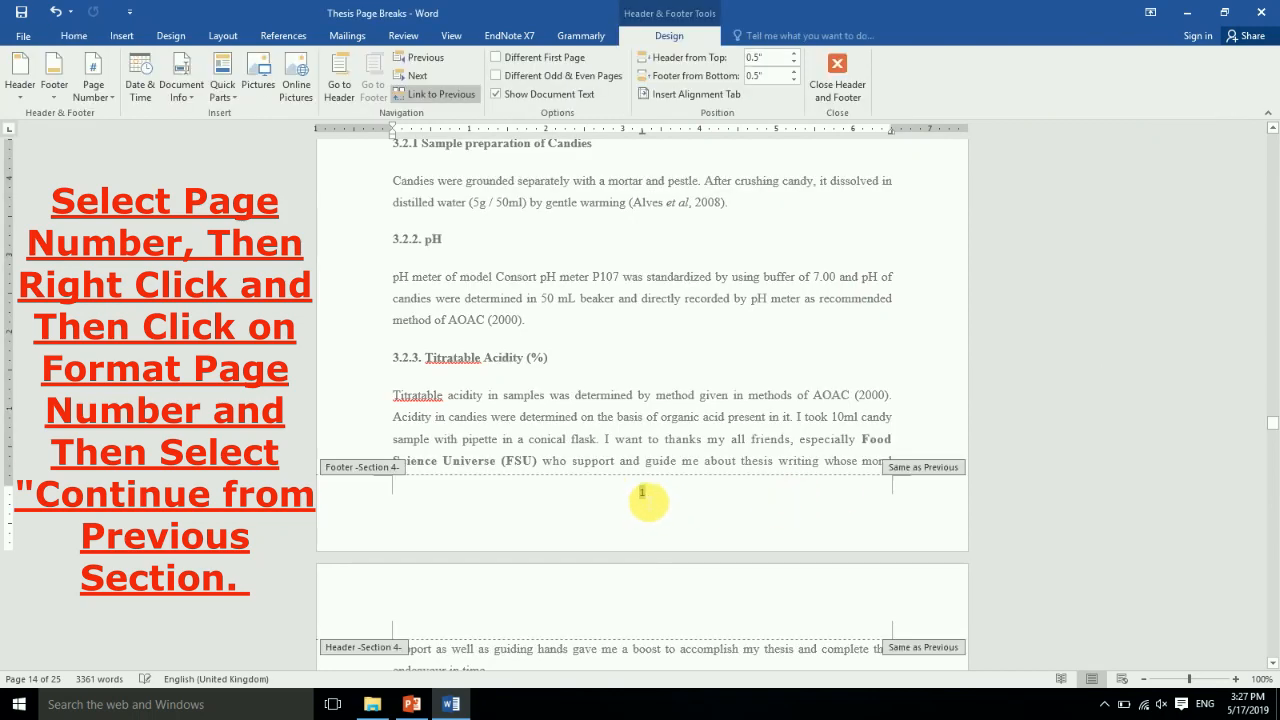
{"action": "double_click", "coordinate": [643, 493]}
{"action": "right_click", "coordinate": [643, 496]}
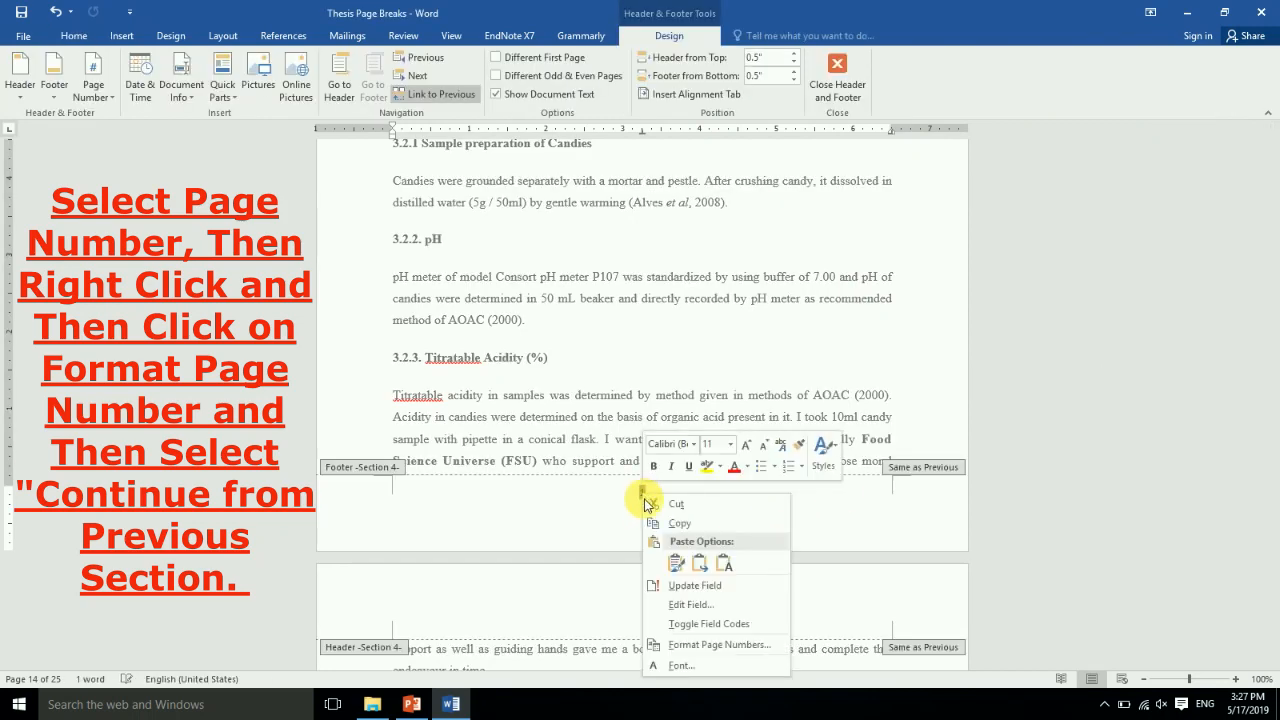
{"action": "left_click", "coordinate": [683, 648]}
{"action": "left_click", "coordinate": [592, 379]}
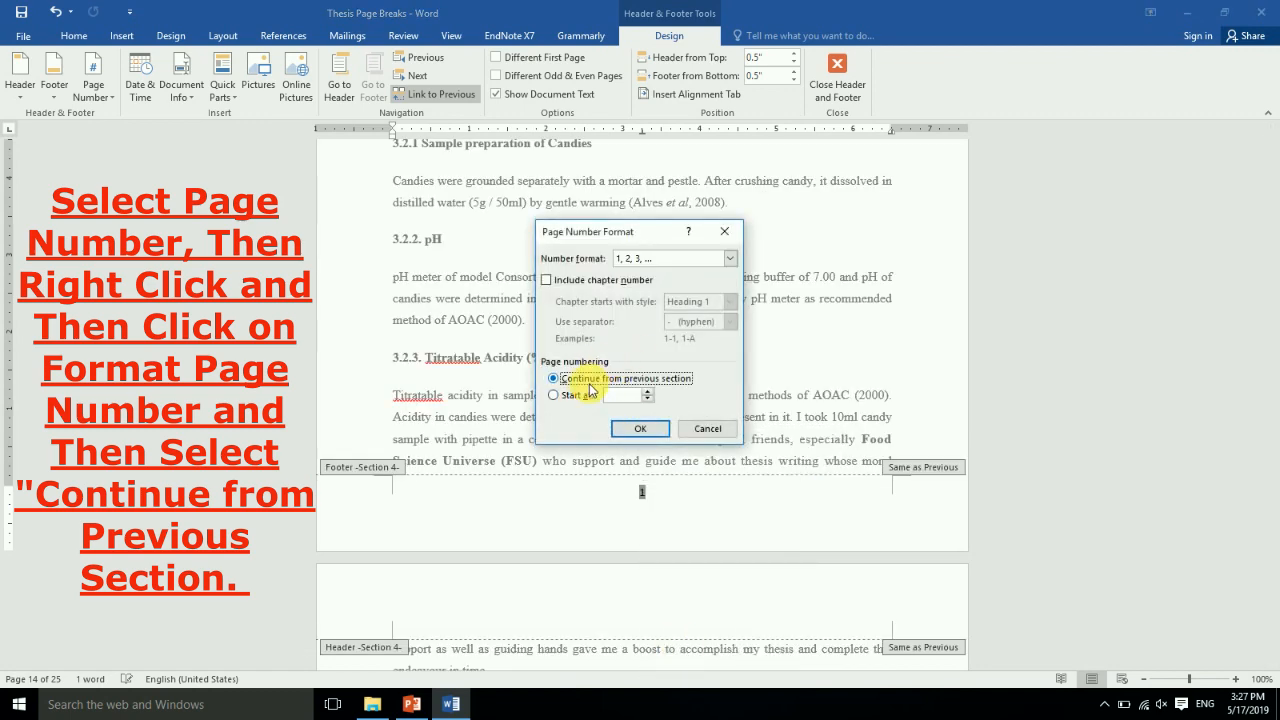
{"action": "left_click", "coordinate": [641, 436]}
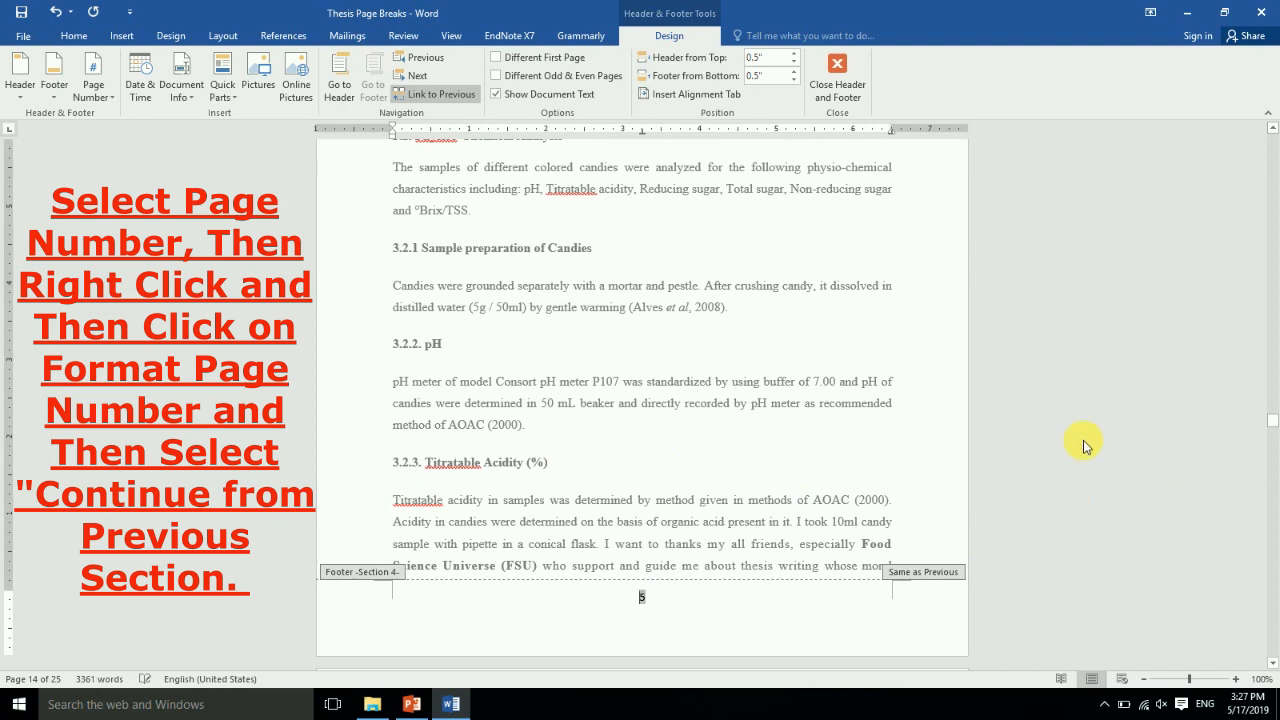
{"action": "double_click", "coordinate": [815, 287]}
Set the Section 5 footer's page numbering in Chapter 4 to Continue from previous section
{"action": "left_click_drag", "start_coordinate": [1274, 431], "coordinate": [1274, 469]}
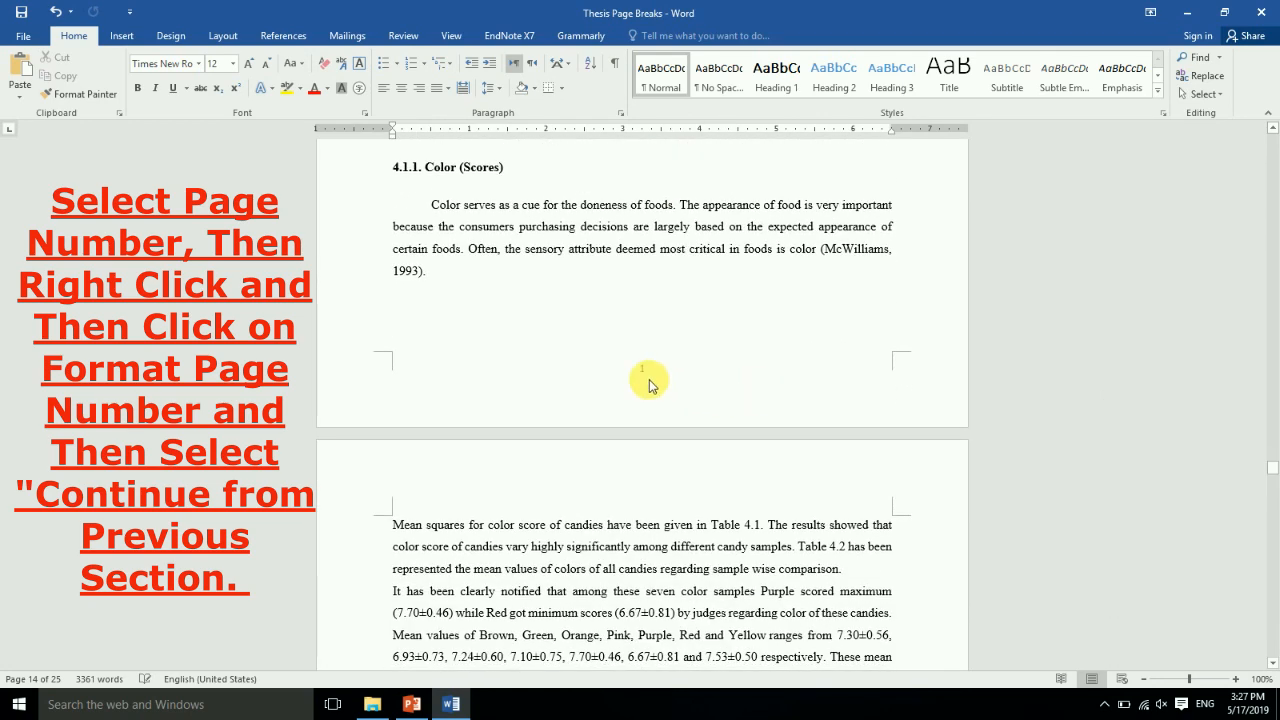
{"action": "double_click", "coordinate": [643, 369]}
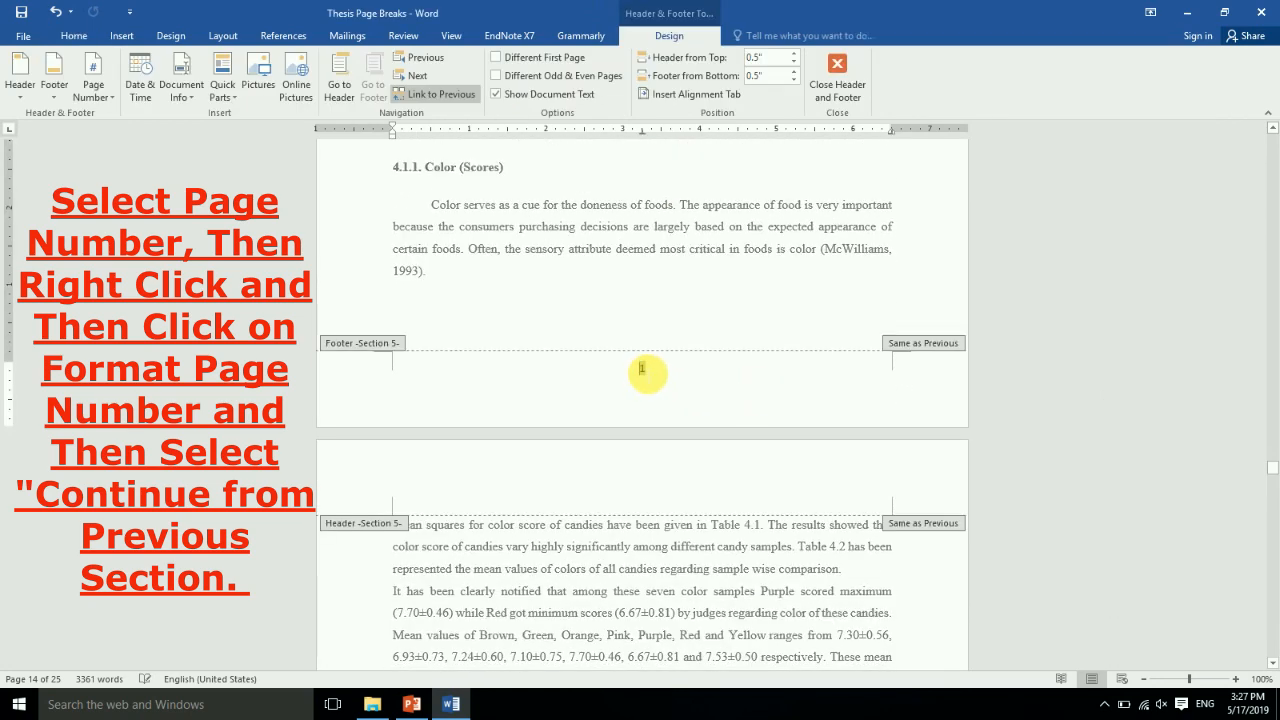
{"action": "double_click", "coordinate": [643, 369]}
{"action": "right_click", "coordinate": [643, 369]}
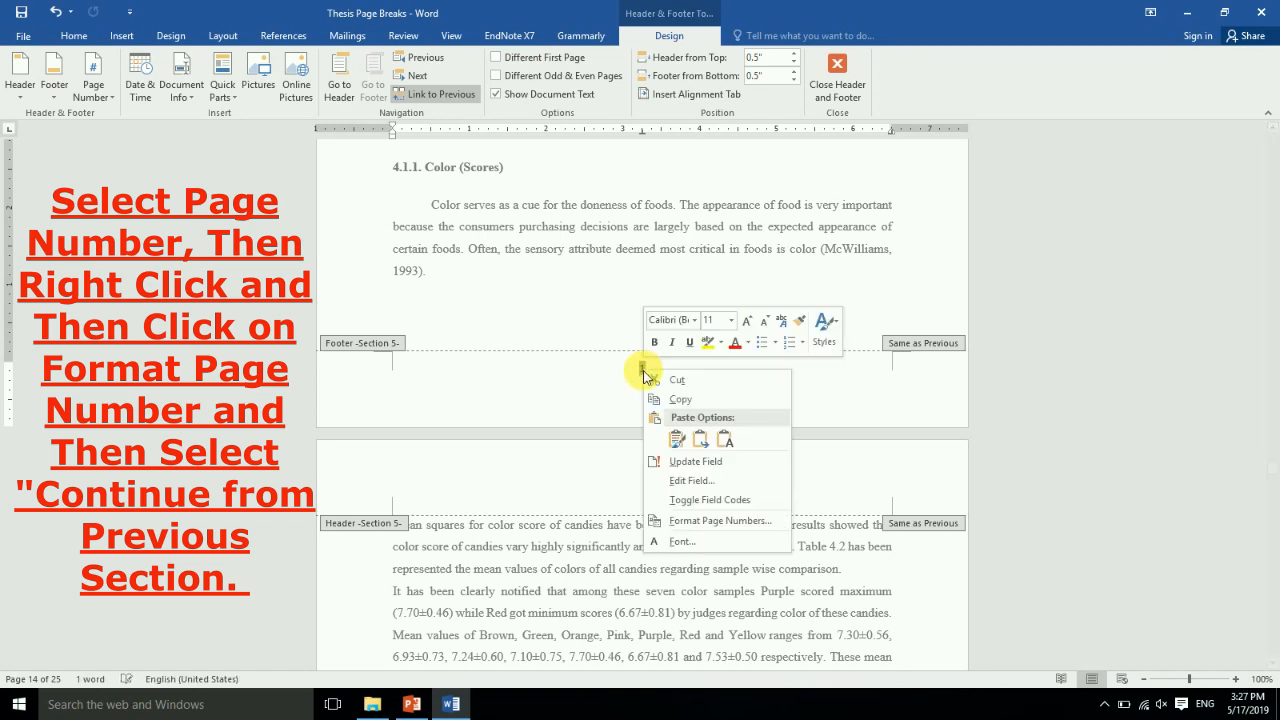
{"action": "left_click", "coordinate": [688, 521]}
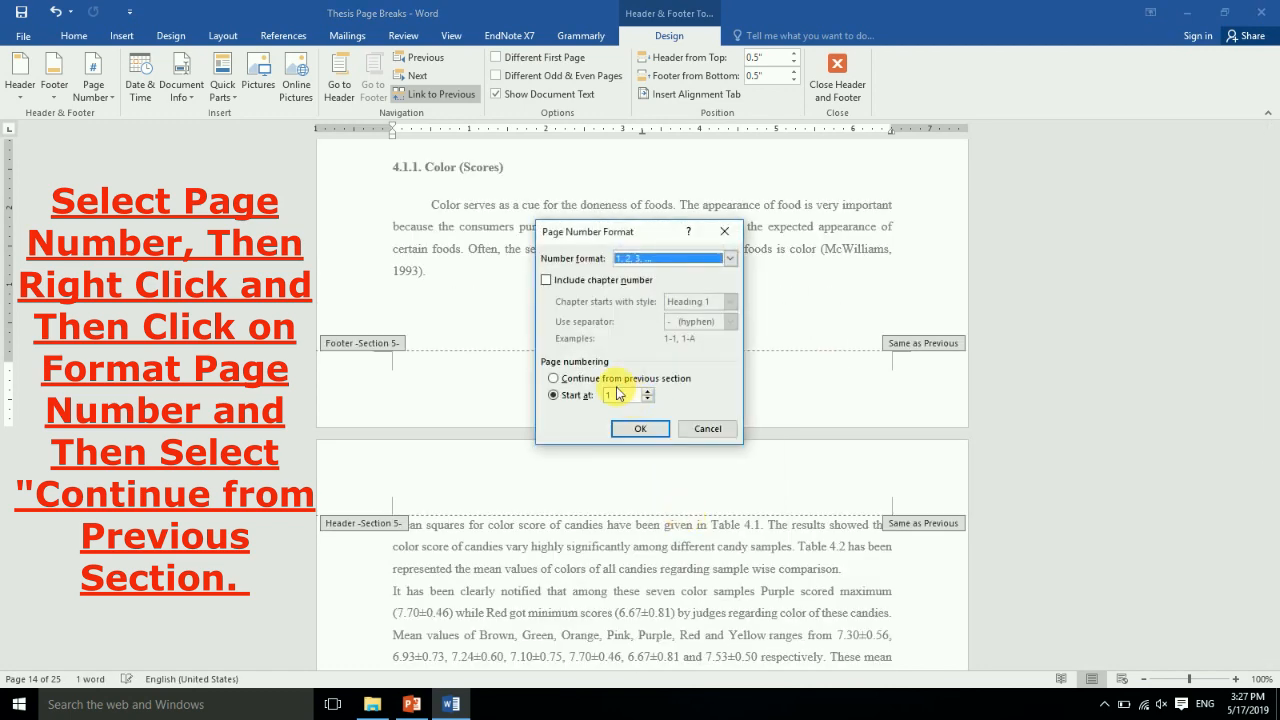
{"action": "left_click", "coordinate": [641, 429]}
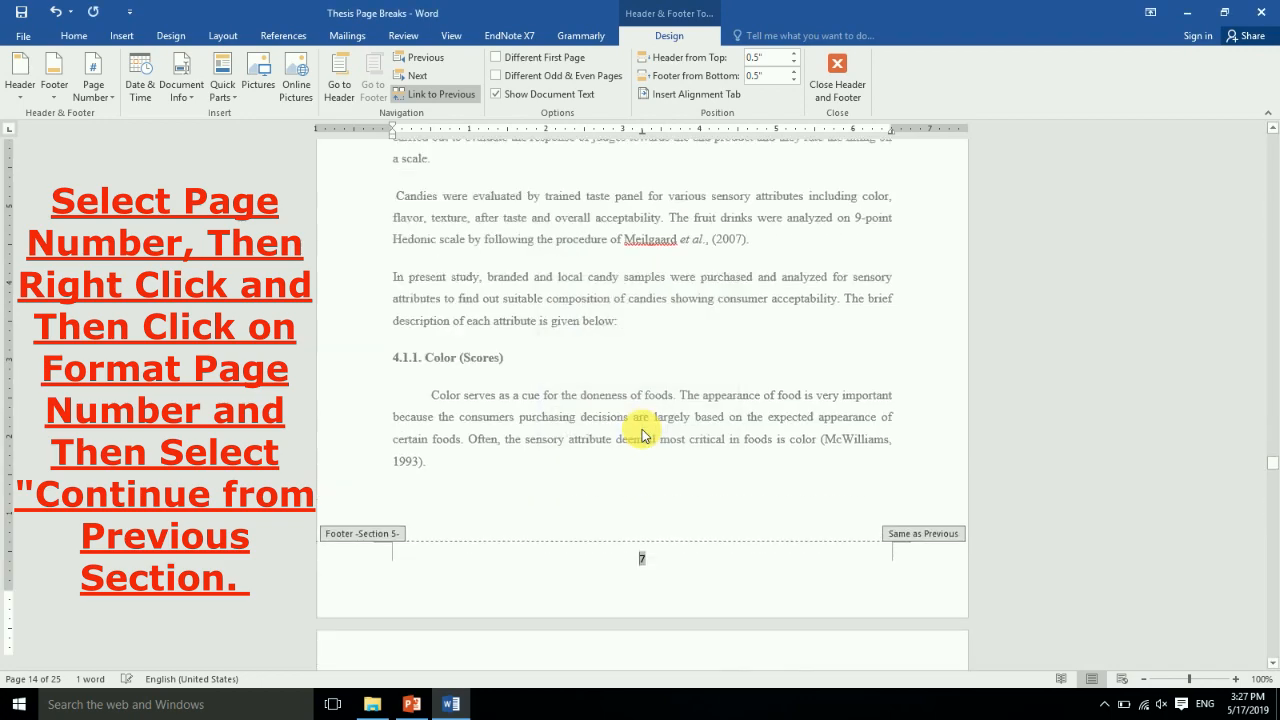
Set the Section 6 footer's page numbering in the Summary to Continue from previous section
{"action": "left_click_drag", "start_coordinate": [1272, 468], "coordinate": [1256, 596]}
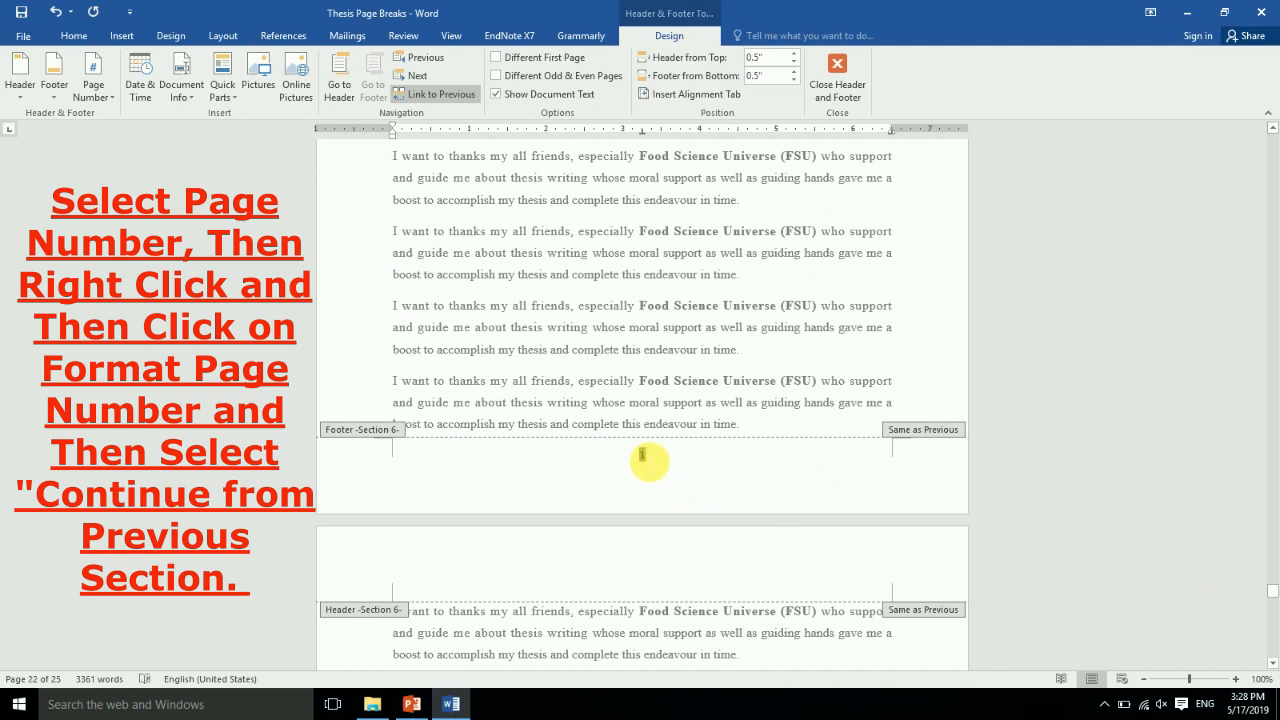
{"action": "double_click", "coordinate": [642, 455]}
{"action": "right_click", "coordinate": [642, 455]}
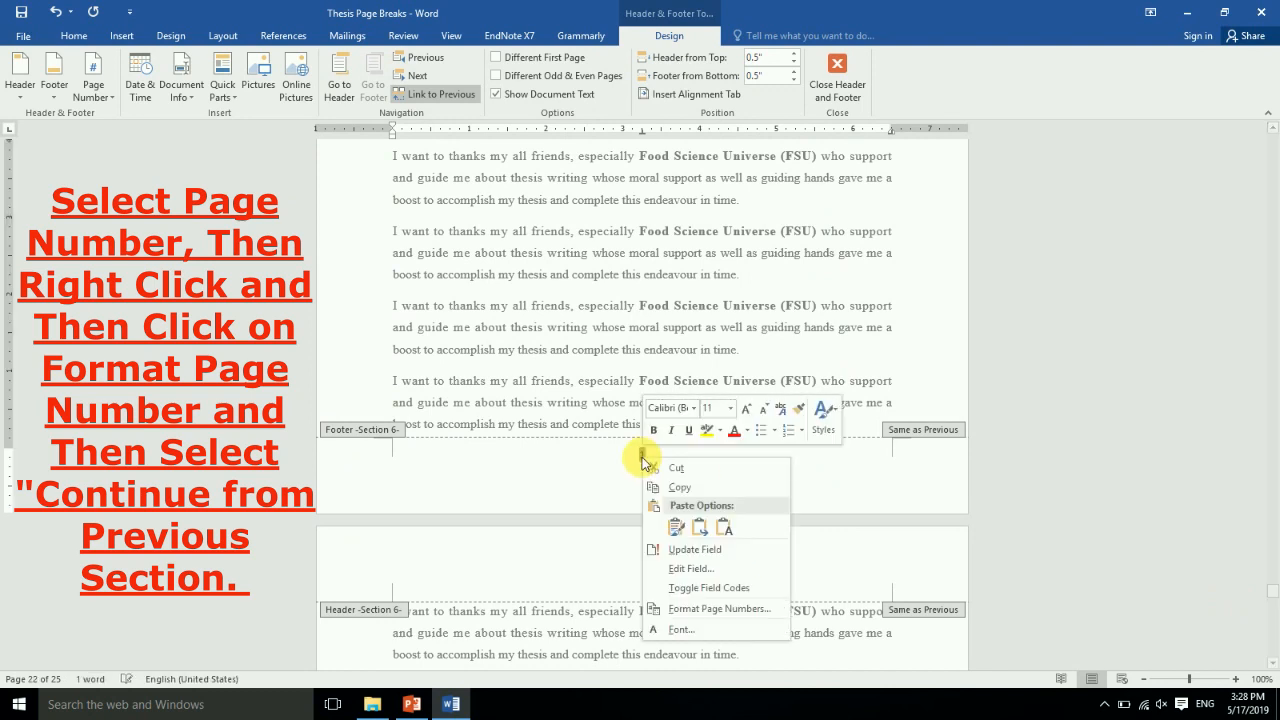
{"action": "left_click", "coordinate": [690, 608]}
{"action": "left_click", "coordinate": [621, 382]}
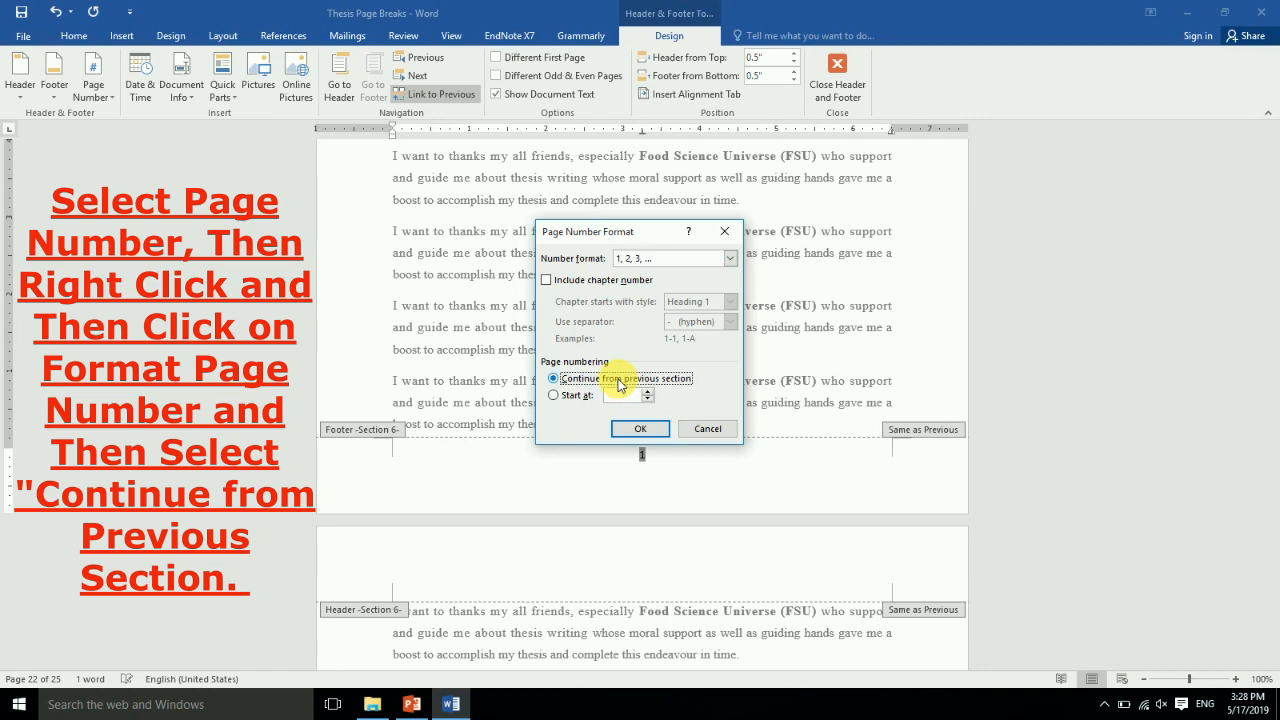
{"action": "left_click", "coordinate": [631, 425]}
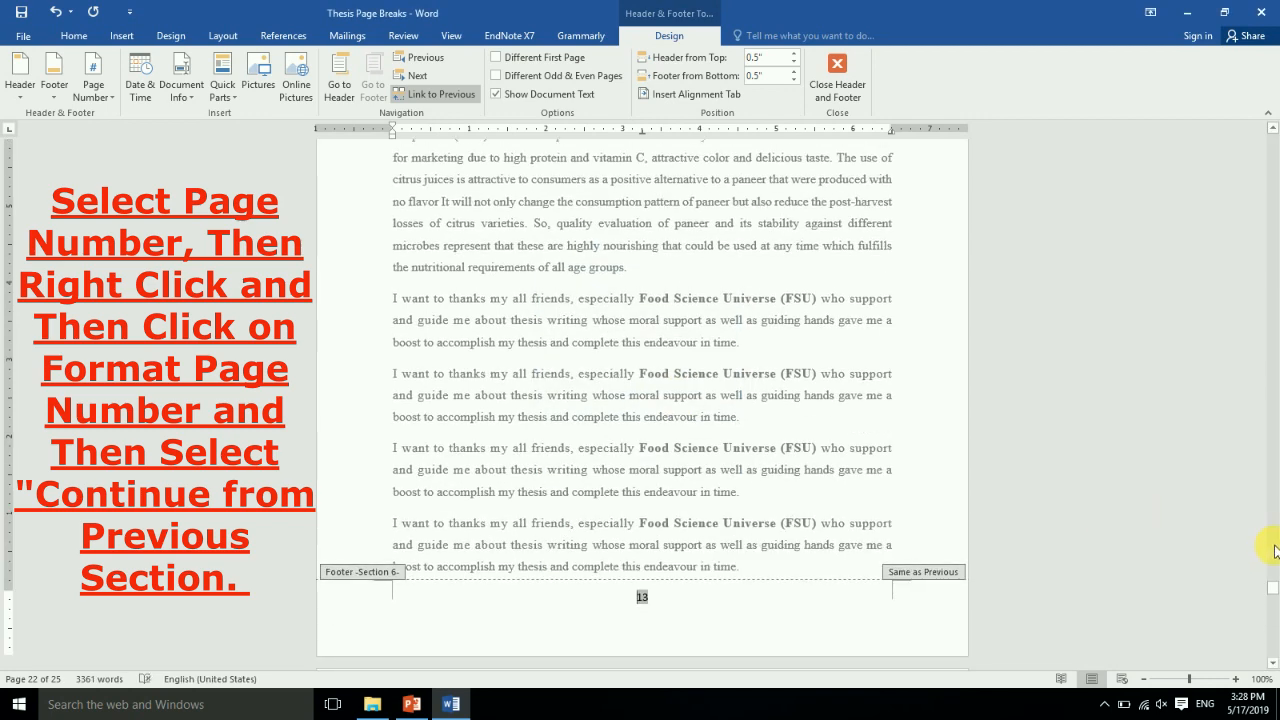
Set the Section 7 footer's page numbering in the references to Continue from previous section and return to the body text
{"action": "left_click_drag", "start_coordinate": [1275, 585], "coordinate": [1275, 630]}
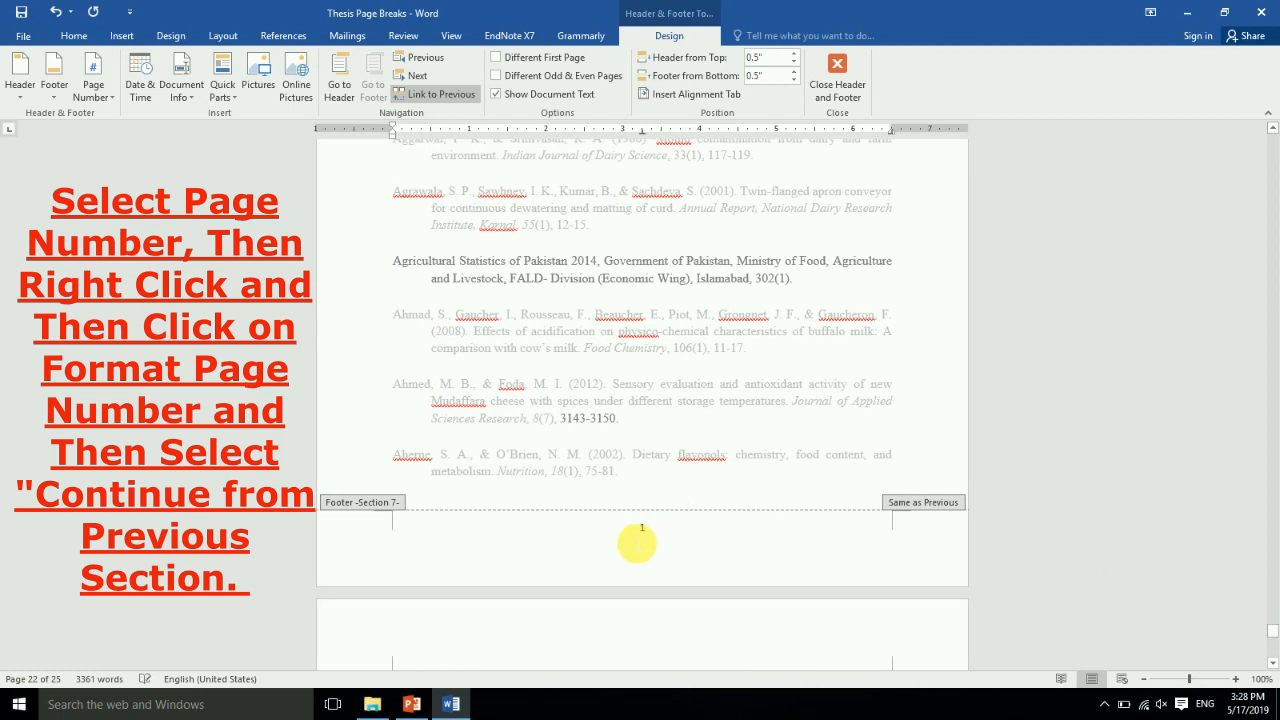
{"action": "right_click", "coordinate": [641, 536]}
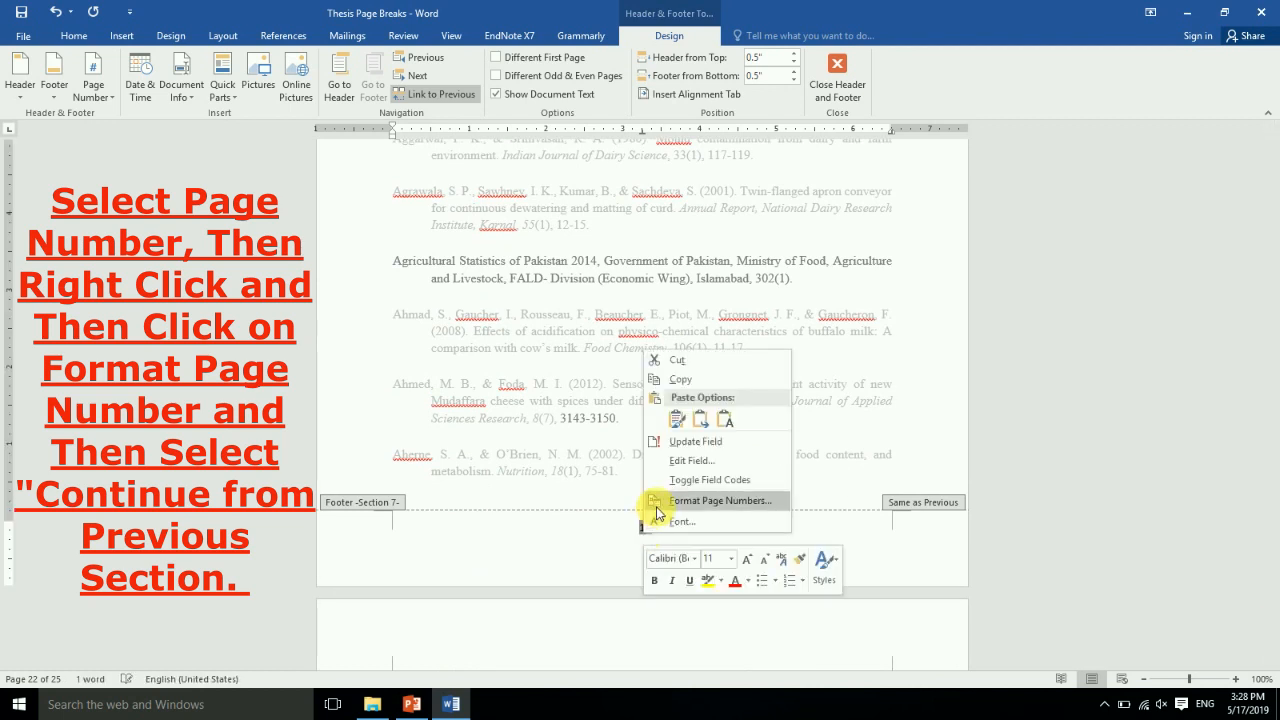
{"action": "left_click", "coordinate": [669, 503]}
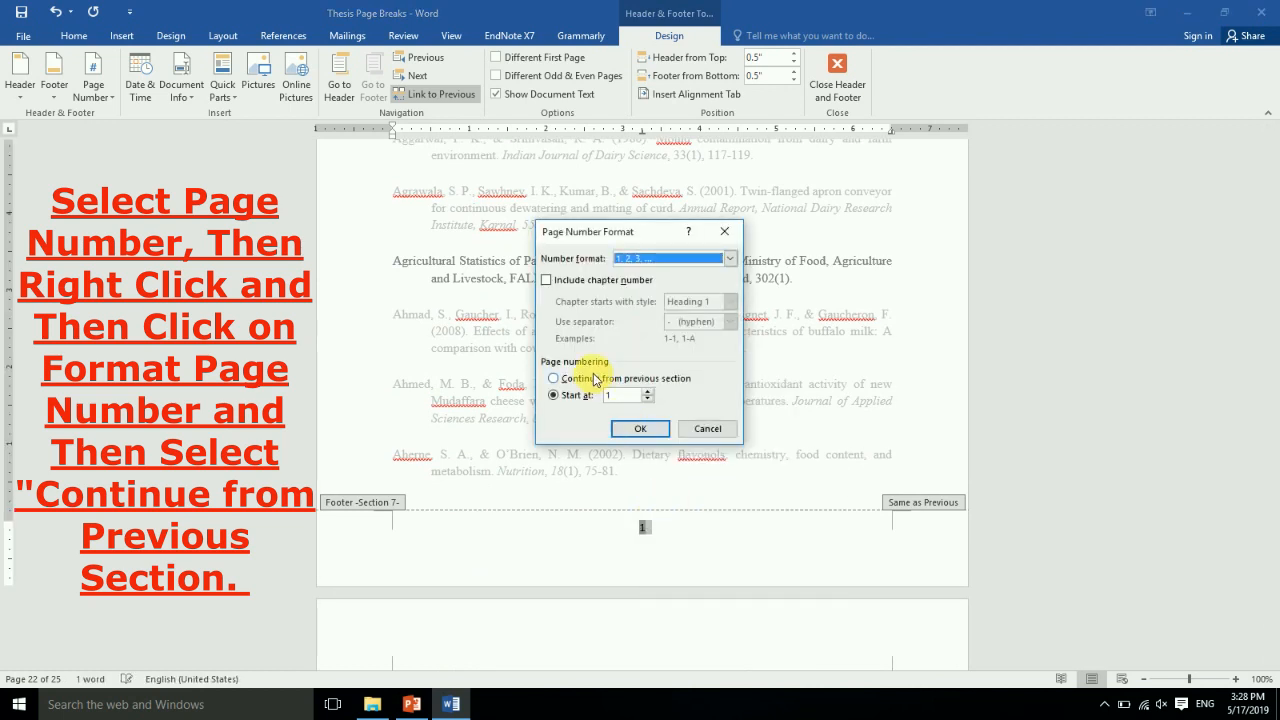
{"action": "left_click", "coordinate": [634, 430]}
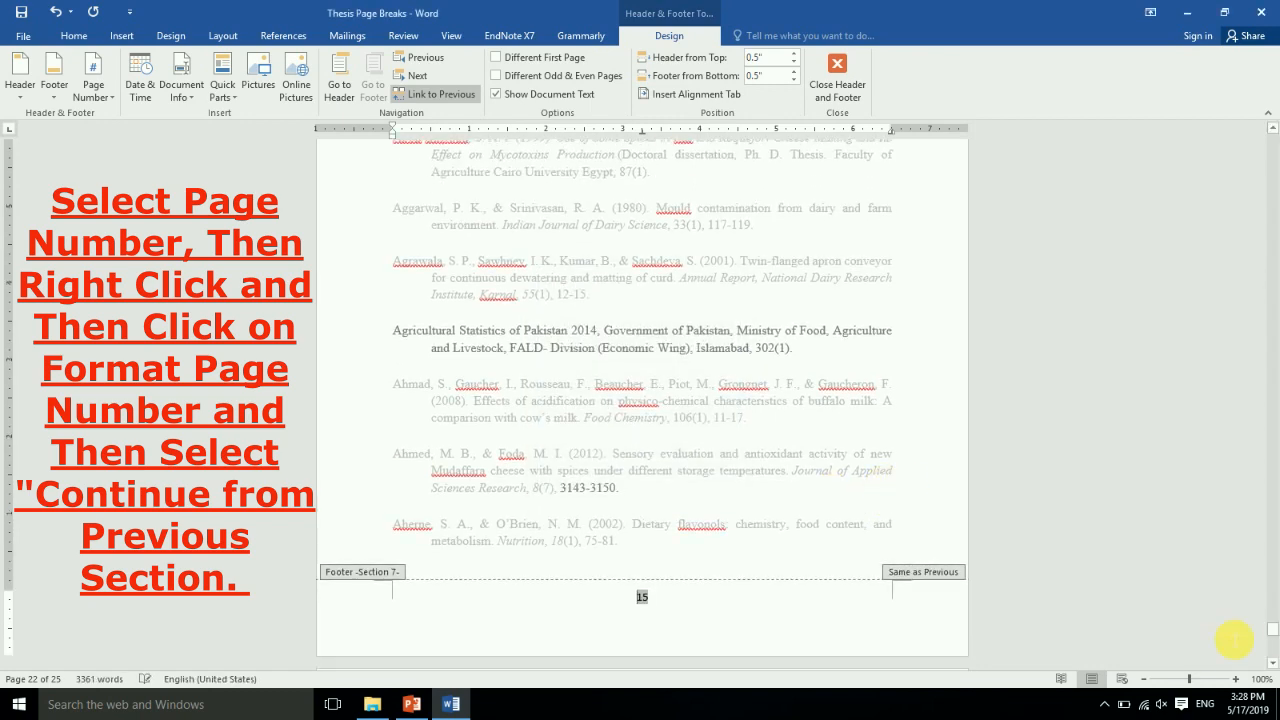
{"action": "left_click_drag", "start_coordinate": [1274, 632], "coordinate": [1240, 314]}
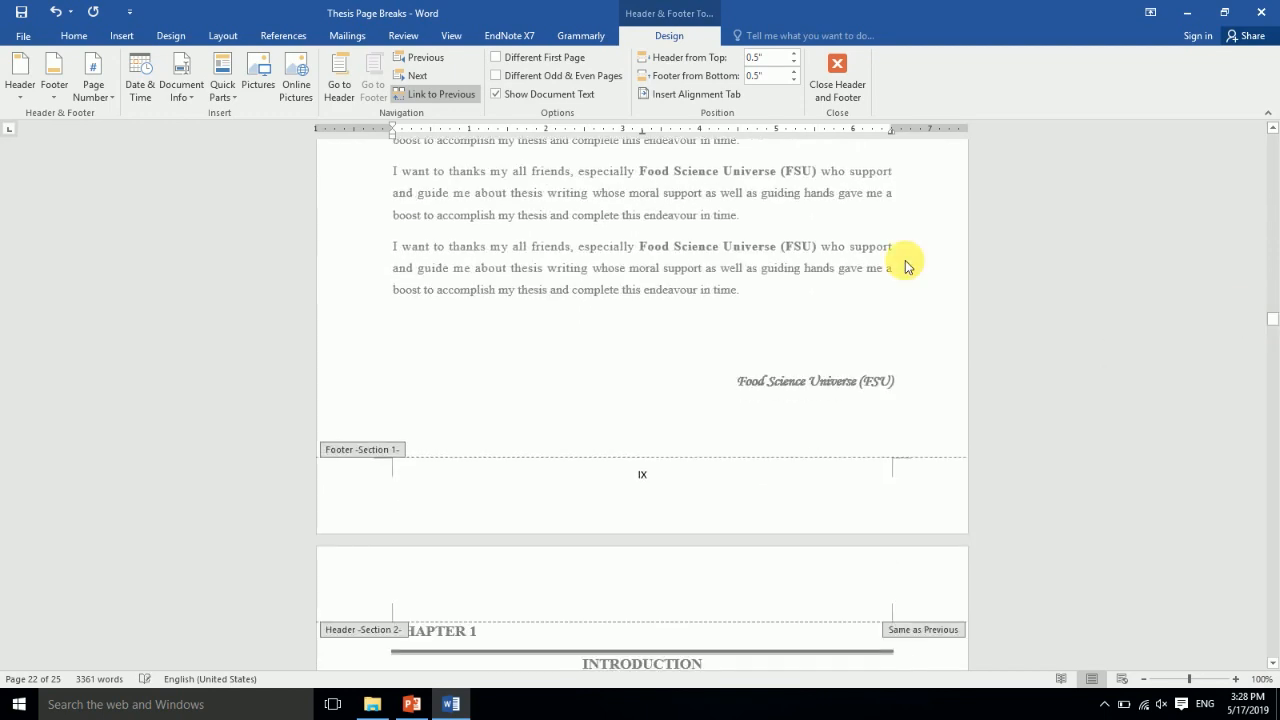
{"action": "double_click", "coordinate": [872, 265]}
Switch to PowerPoint to check the list of page break benefits, return to Word and review the break types available before the Chapter 1 heading
{"action": "left_click_drag", "start_coordinate": [1272, 323], "coordinate": [1266, 143]}
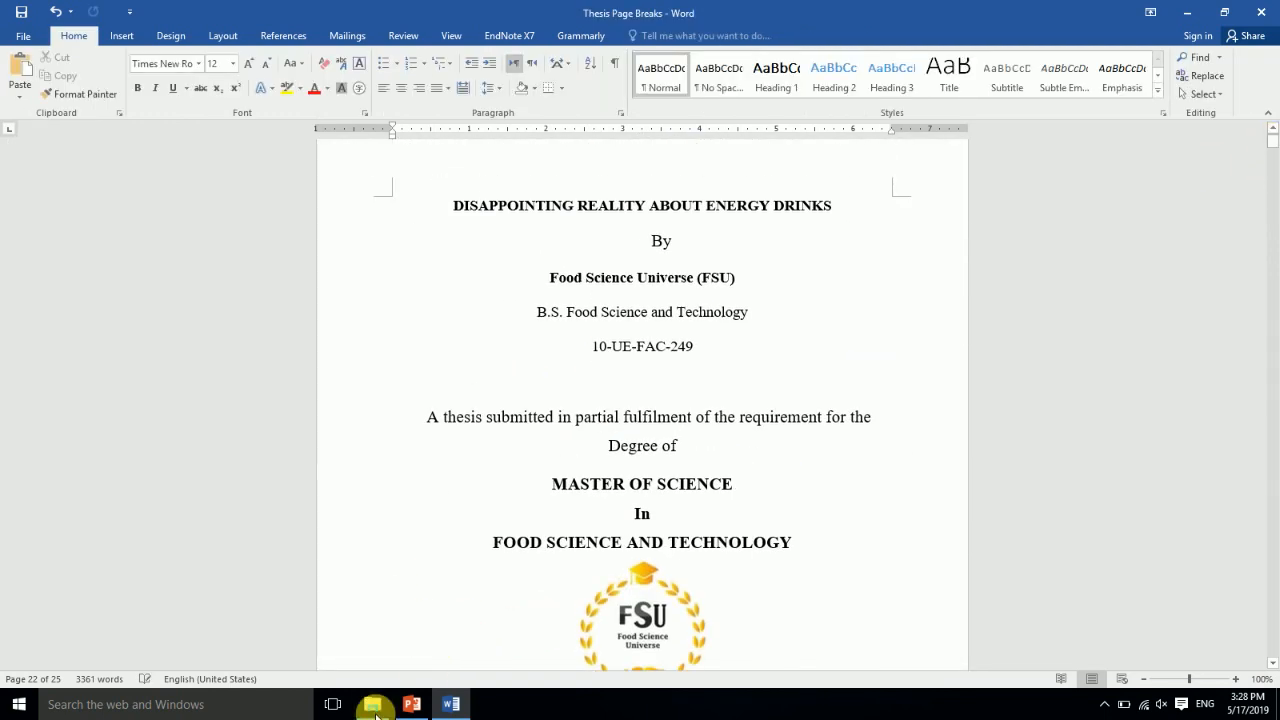
{"action": "left_click", "coordinate": [413, 707]}
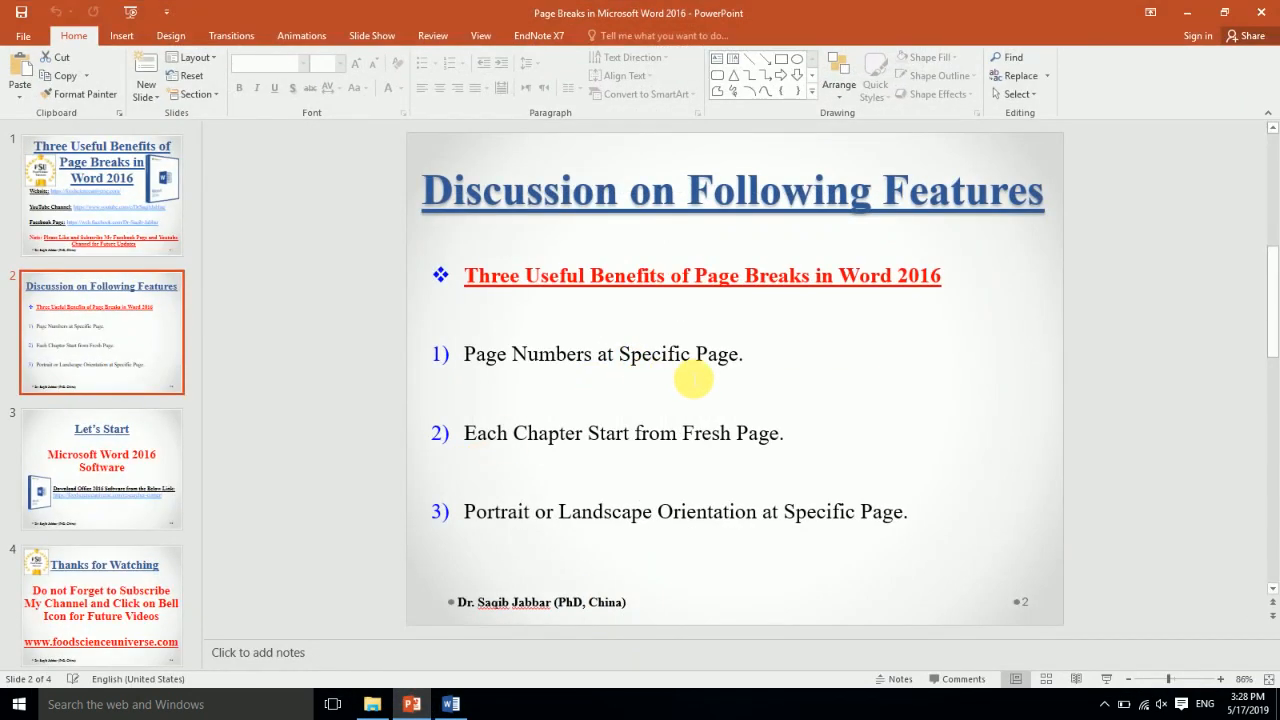
{"action": "left_click", "coordinate": [449, 705]}
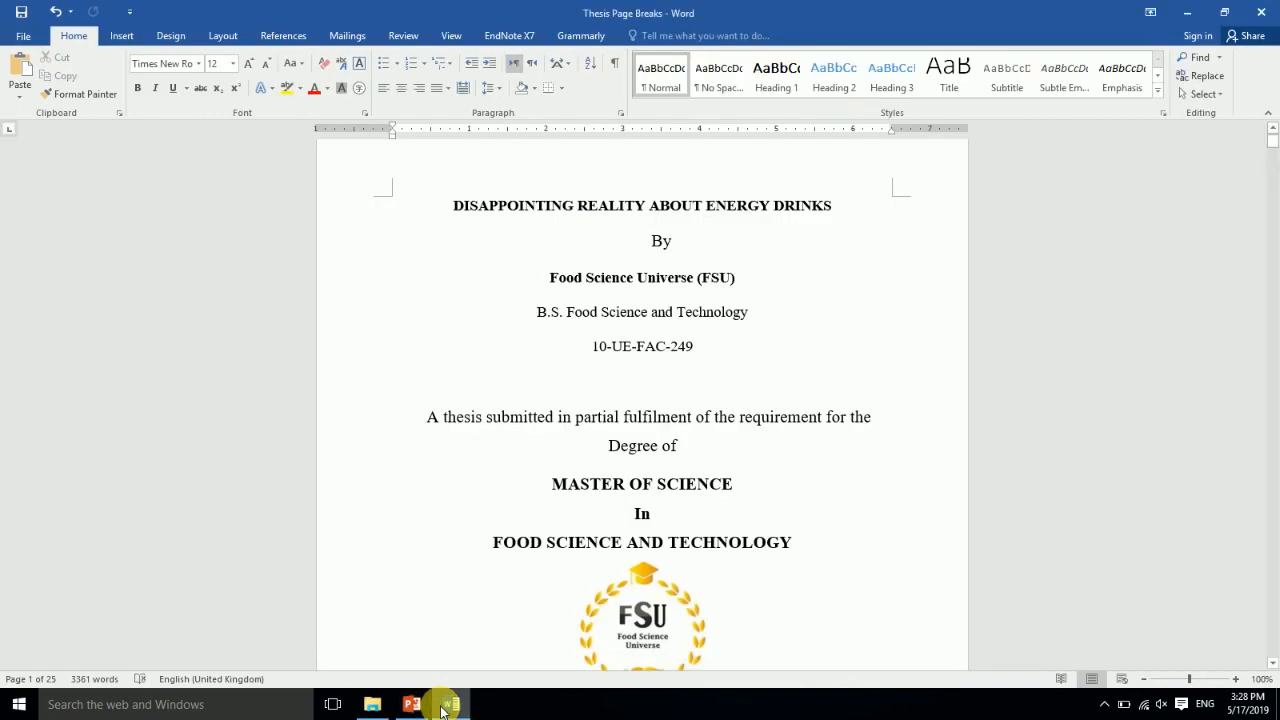
{"action": "left_click_drag", "start_coordinate": [1273, 146], "coordinate": [1250, 334]}
{"action": "left_click", "coordinate": [393, 337]}
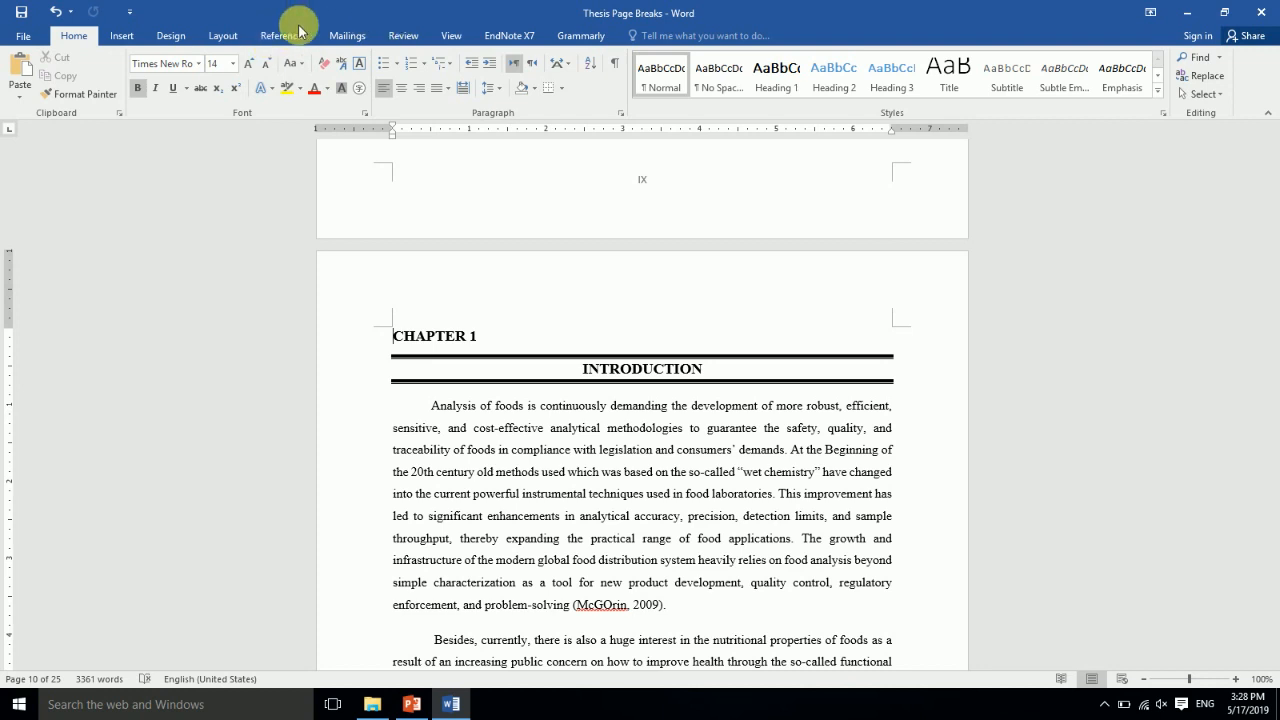
{"action": "left_click", "coordinate": [224, 35]}
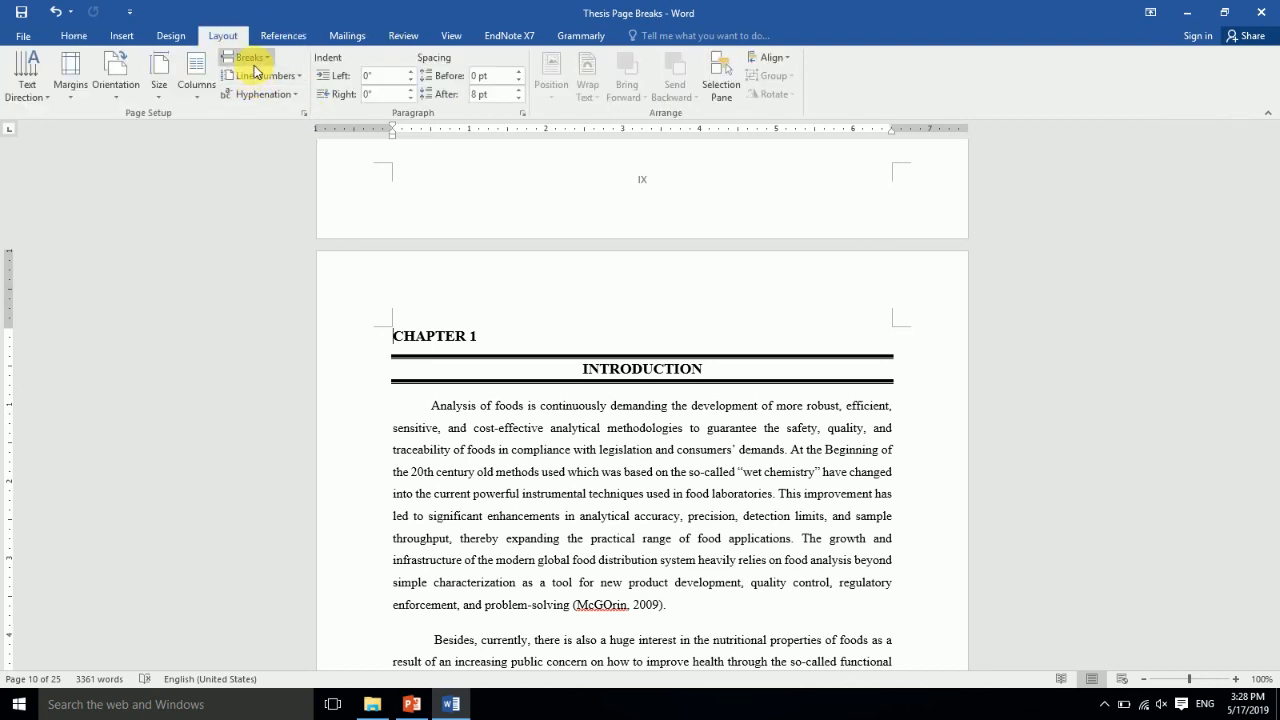
{"action": "left_click", "coordinate": [250, 58]}
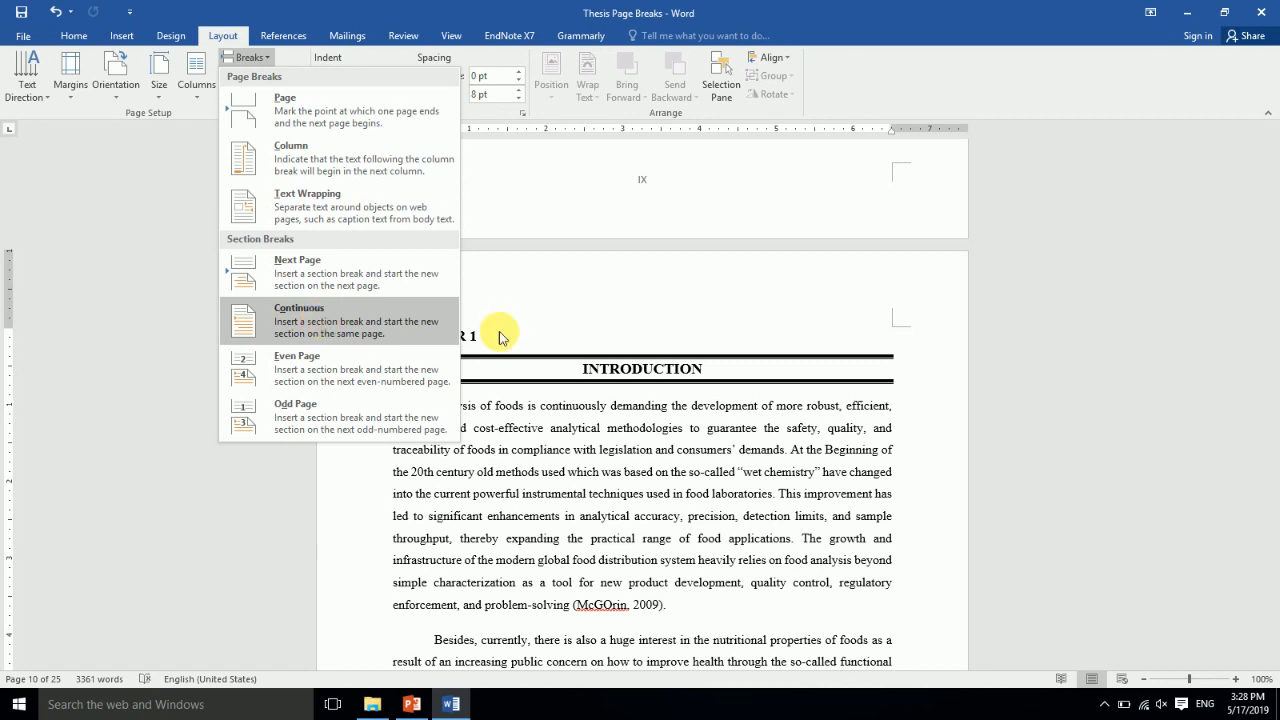
{"action": "left_click", "coordinate": [538, 332]}
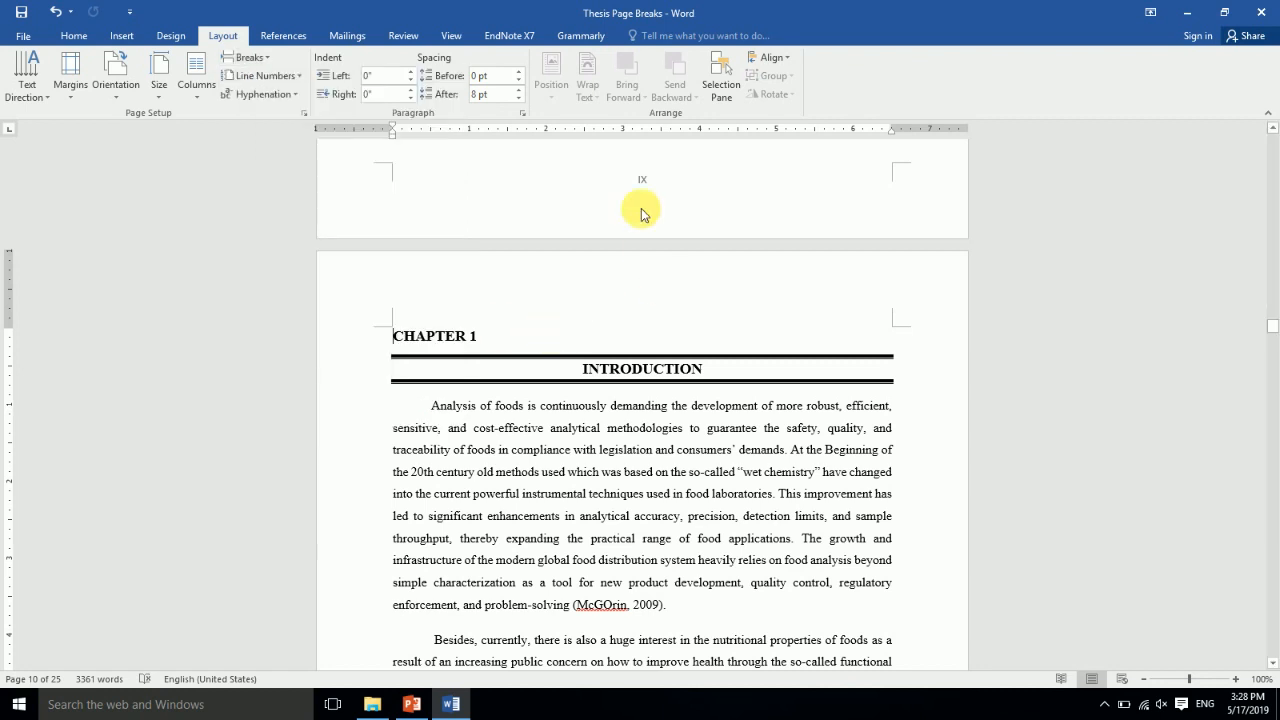
Inspect the title page's first-page footer options, and review the break types available after the "Food Science Universe (FSU)" signature line before Chapter 1
{"action": "left_click_drag", "start_coordinate": [1276, 325], "coordinate": [1247, 161]}
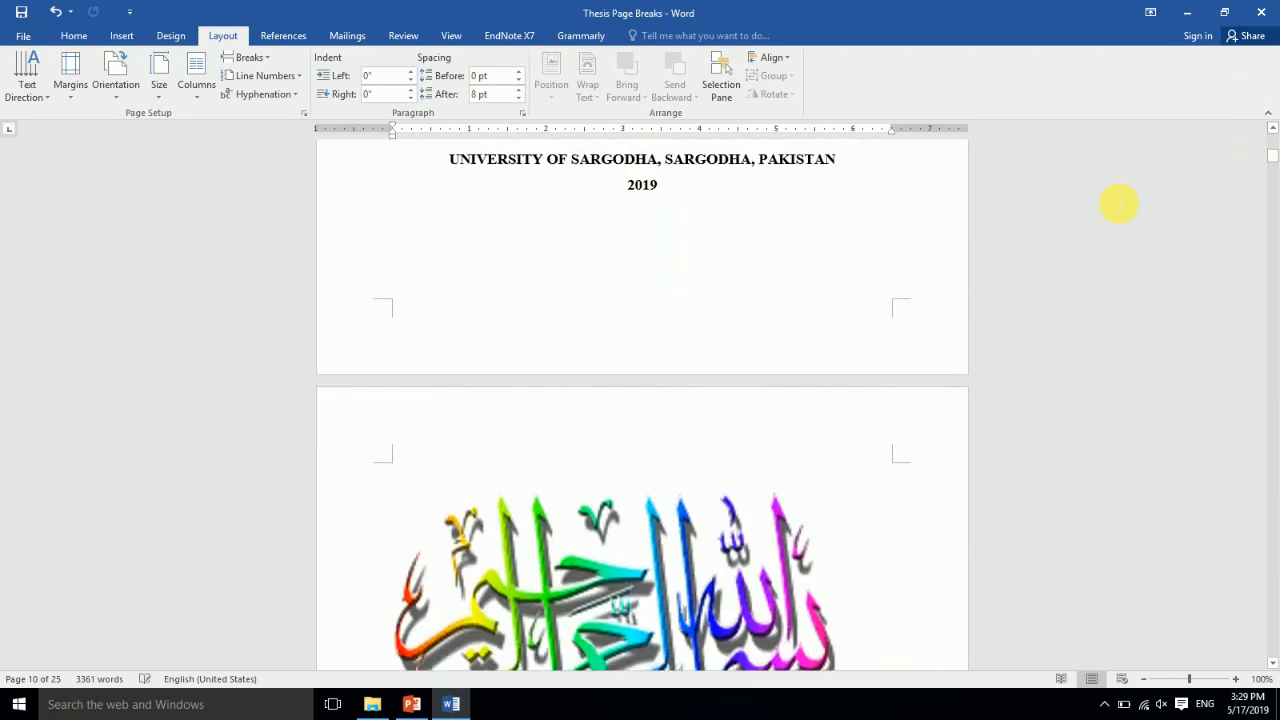
{"action": "double_click", "coordinate": [645, 320]}
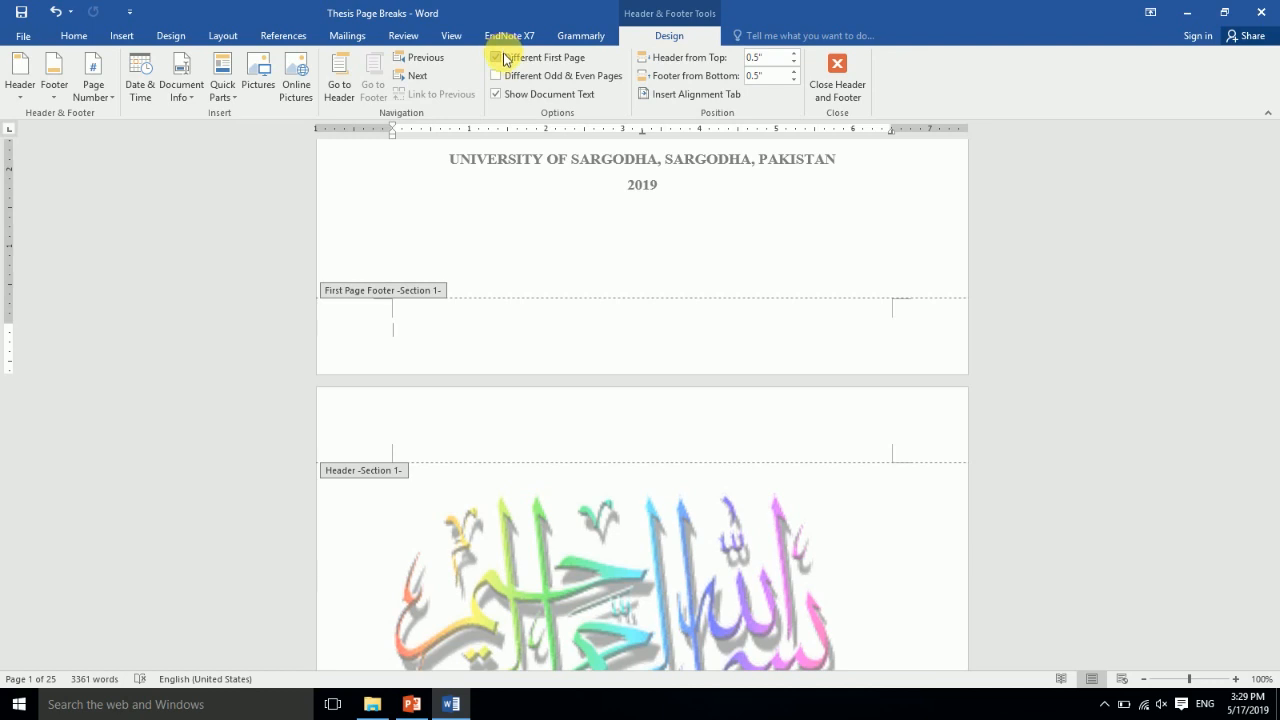
{"action": "left_click", "coordinate": [837, 75]}
{"action": "left_click_drag", "start_coordinate": [1275, 170], "coordinate": [1242, 323]}
{"action": "left_click", "coordinate": [901, 262]}
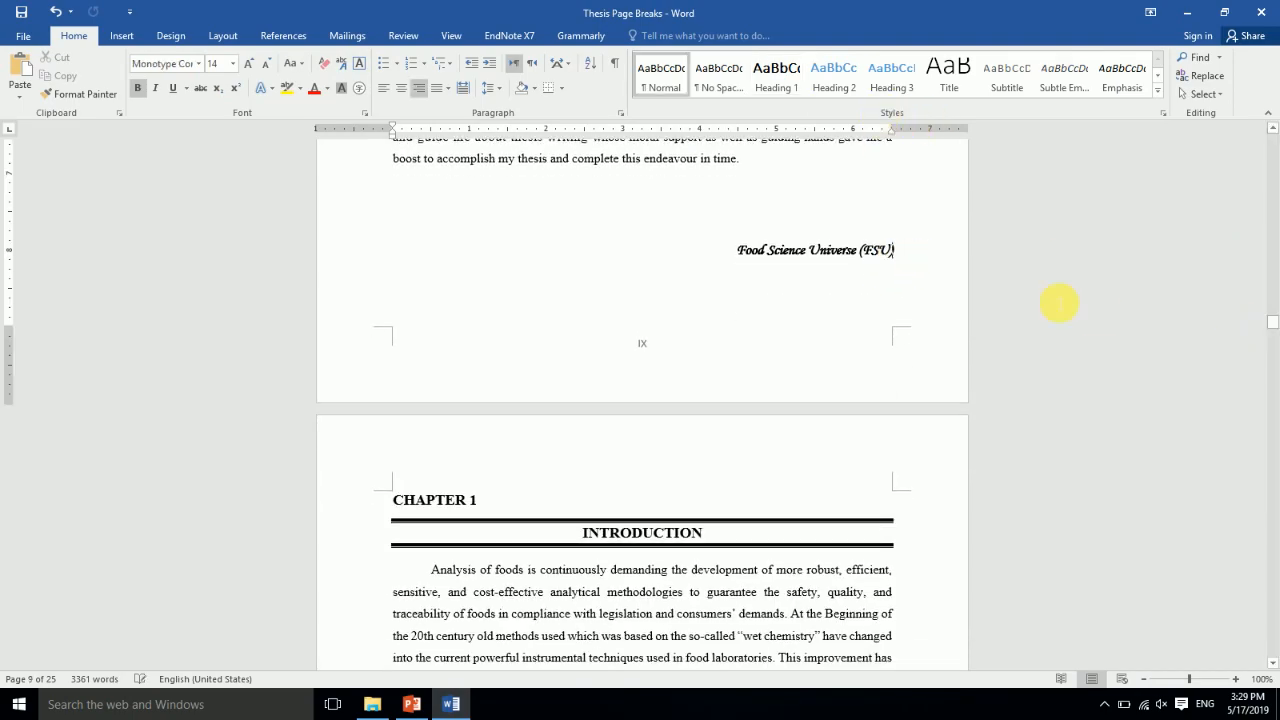
{"action": "left_click", "coordinate": [223, 35]}
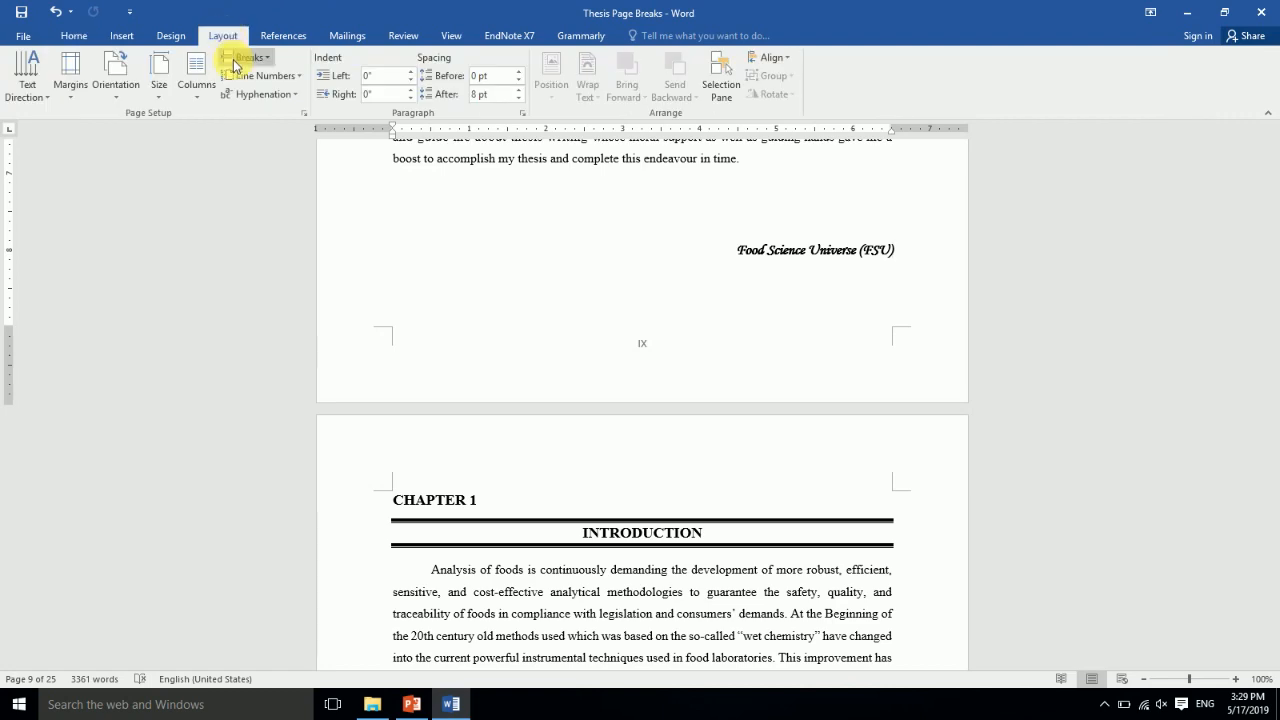
{"action": "left_click", "coordinate": [235, 62]}
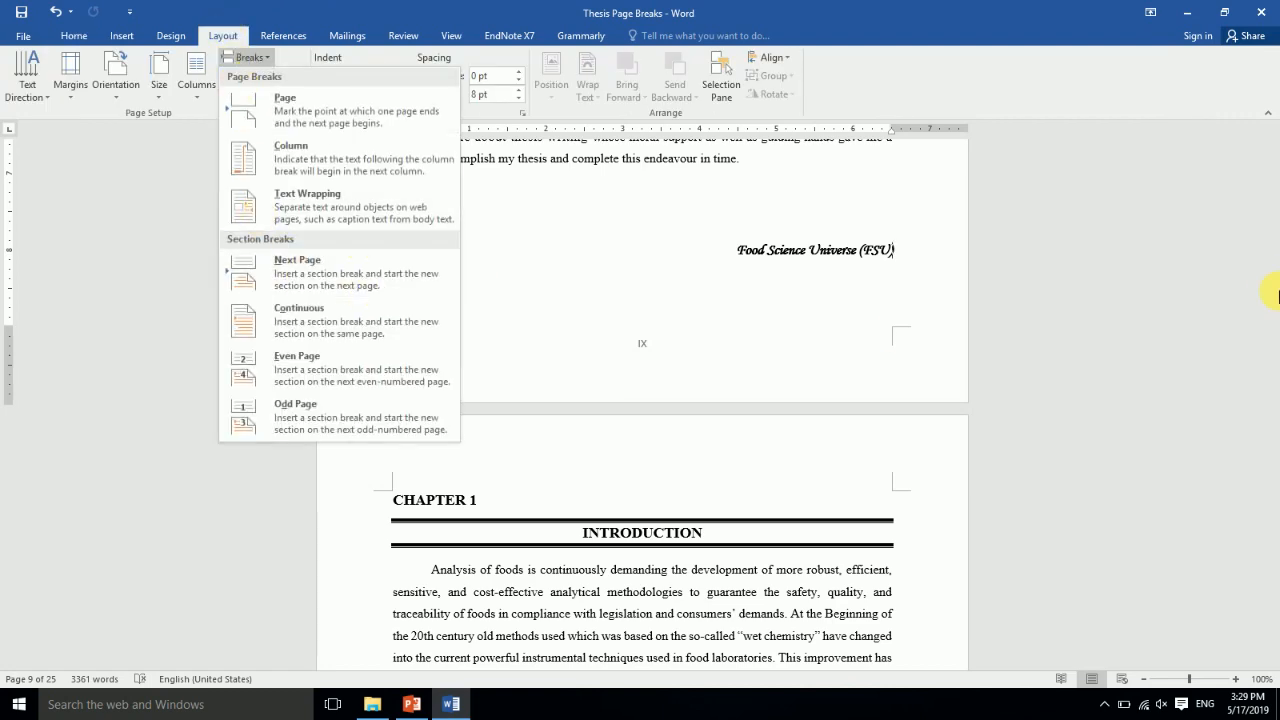
{"action": "left_click", "coordinate": [1154, 298]}
Switch to PowerPoint to check the third listed benefit, portrait or landscape orientation at a specific page, and return to the thesis in Word
{"action": "left_click_drag", "start_coordinate": [1272, 325], "coordinate": [1272, 512]}
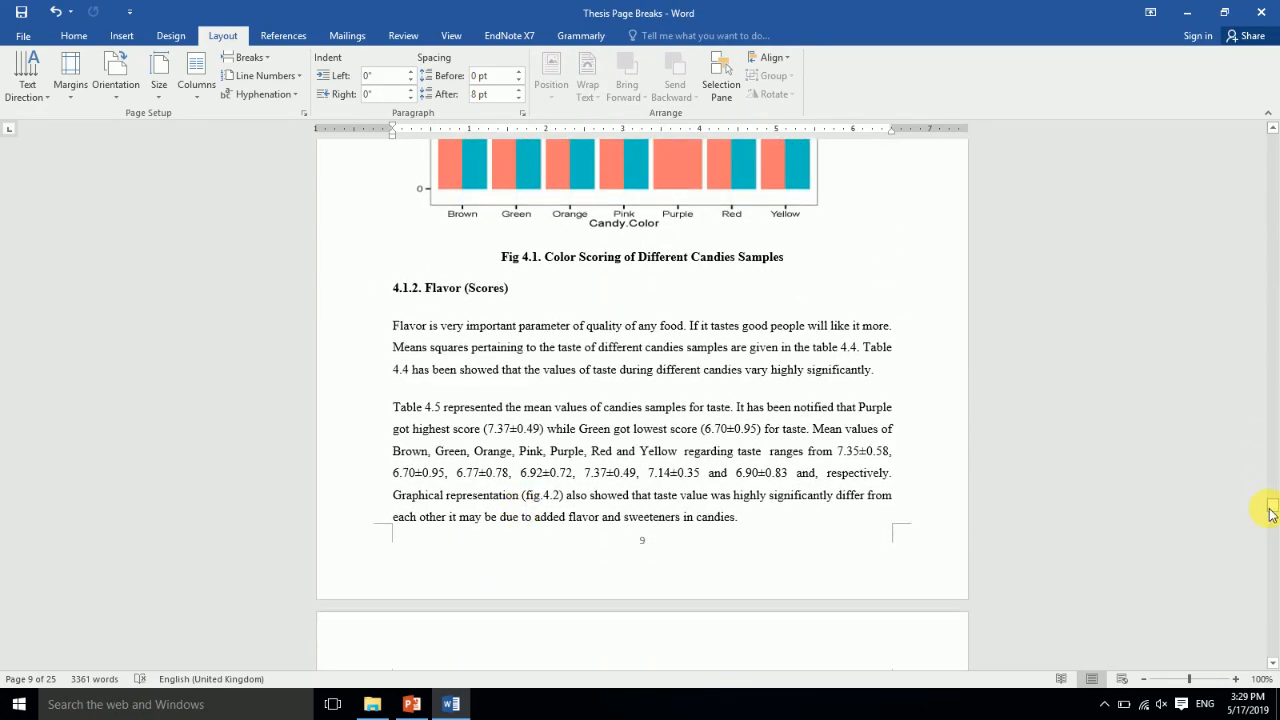
{"action": "left_click", "coordinate": [411, 703]}
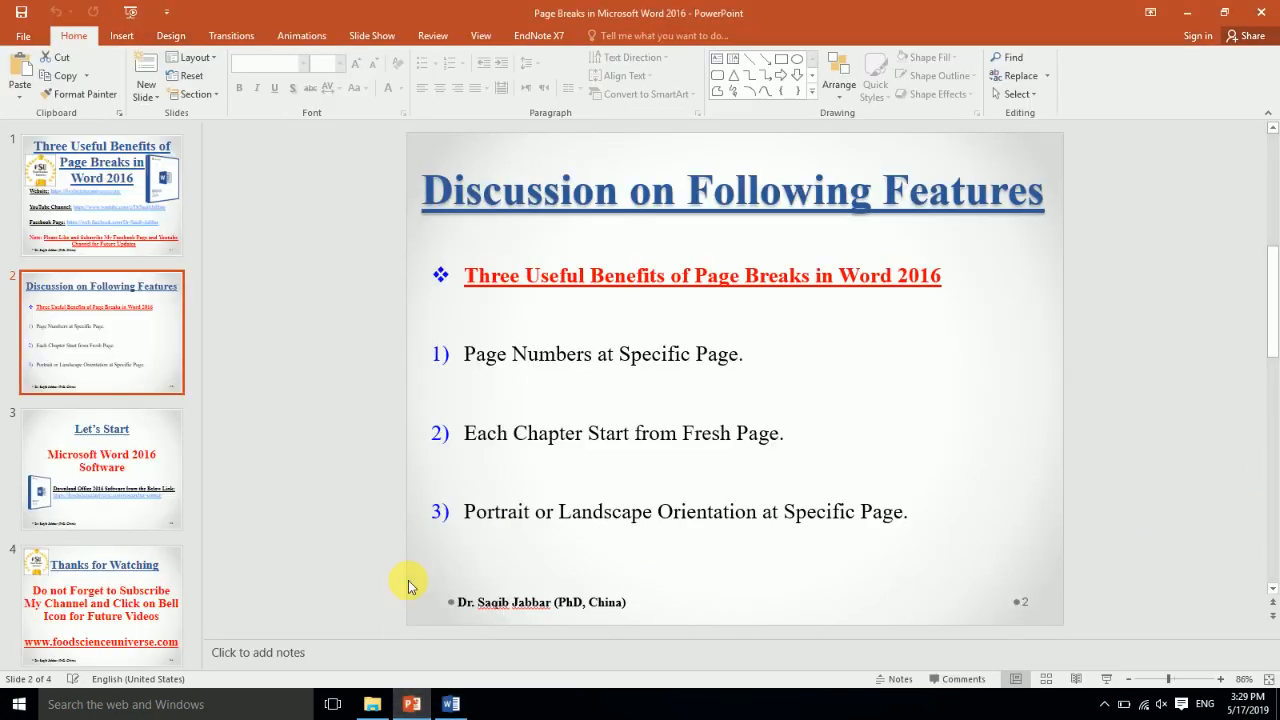
{"action": "left_click", "coordinate": [550, 525]}
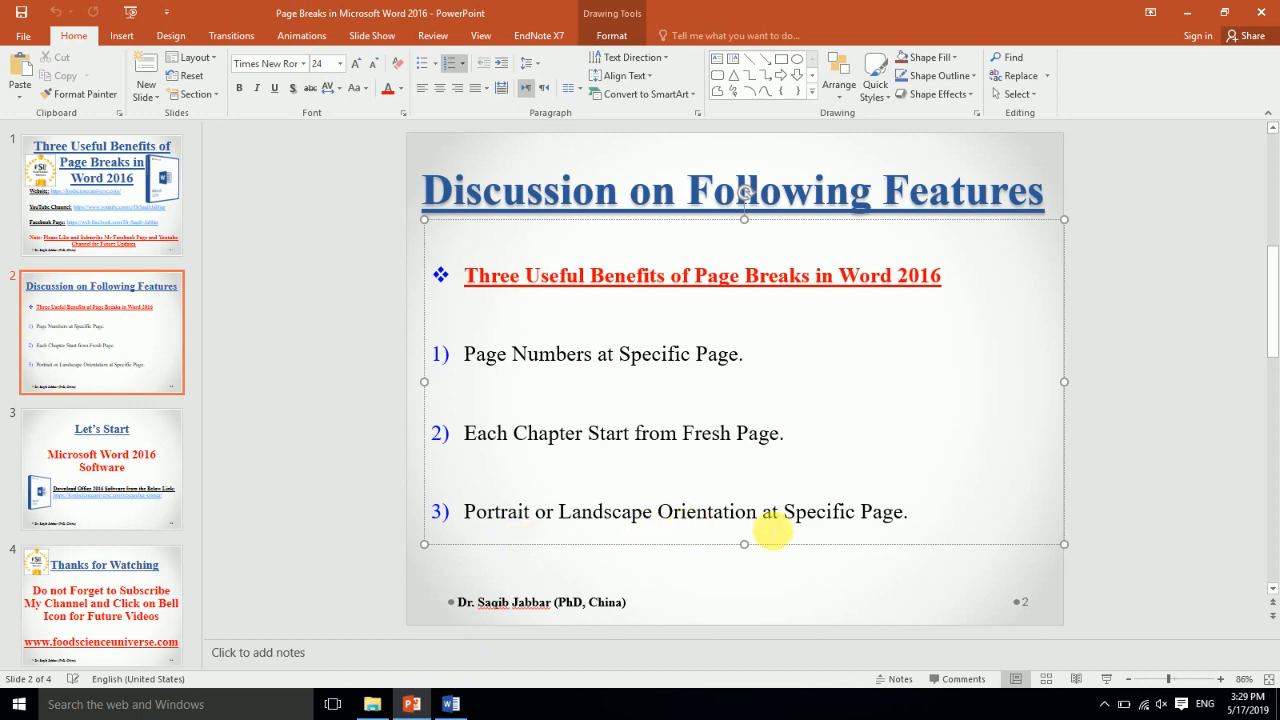
{"action": "left_click", "coordinate": [453, 708]}
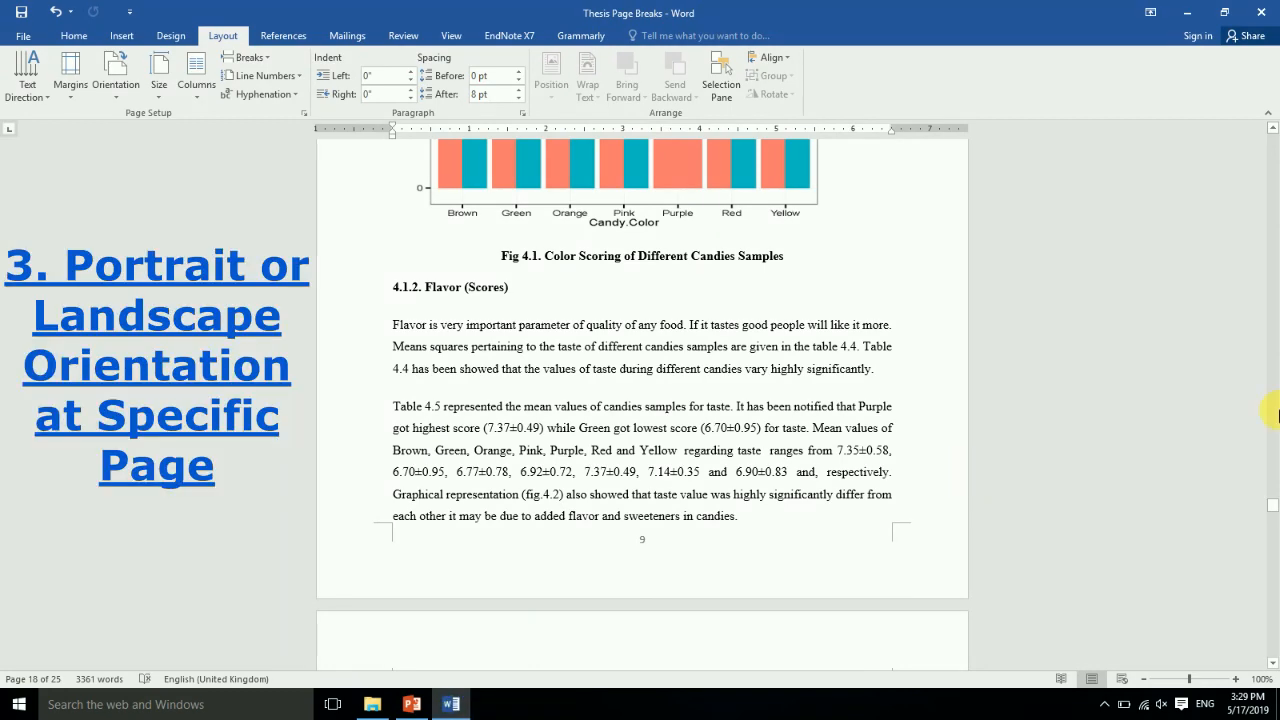
Insert two Next Page section breaks before the "Mean values for flavor score" paragraph in Chapter 4
{"action": "left_click_drag", "start_coordinate": [1275, 511], "coordinate": [1271, 521]}
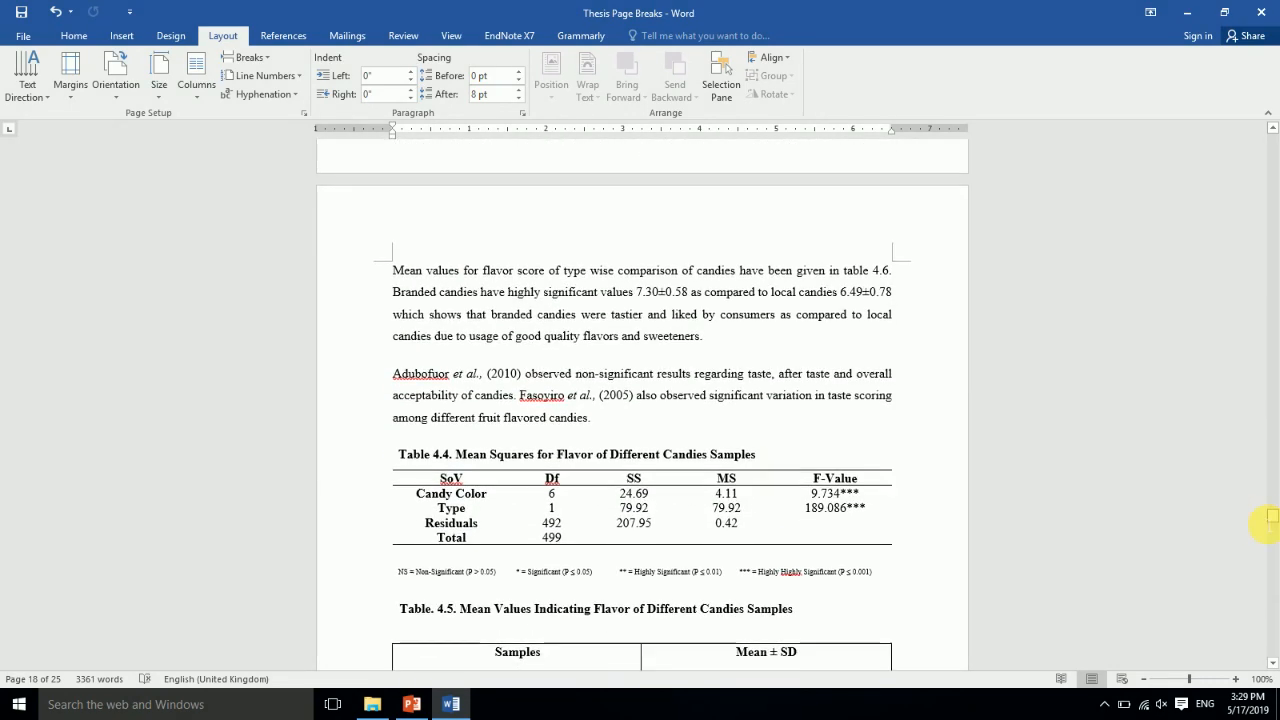
{"action": "left_click", "coordinate": [401, 277]}
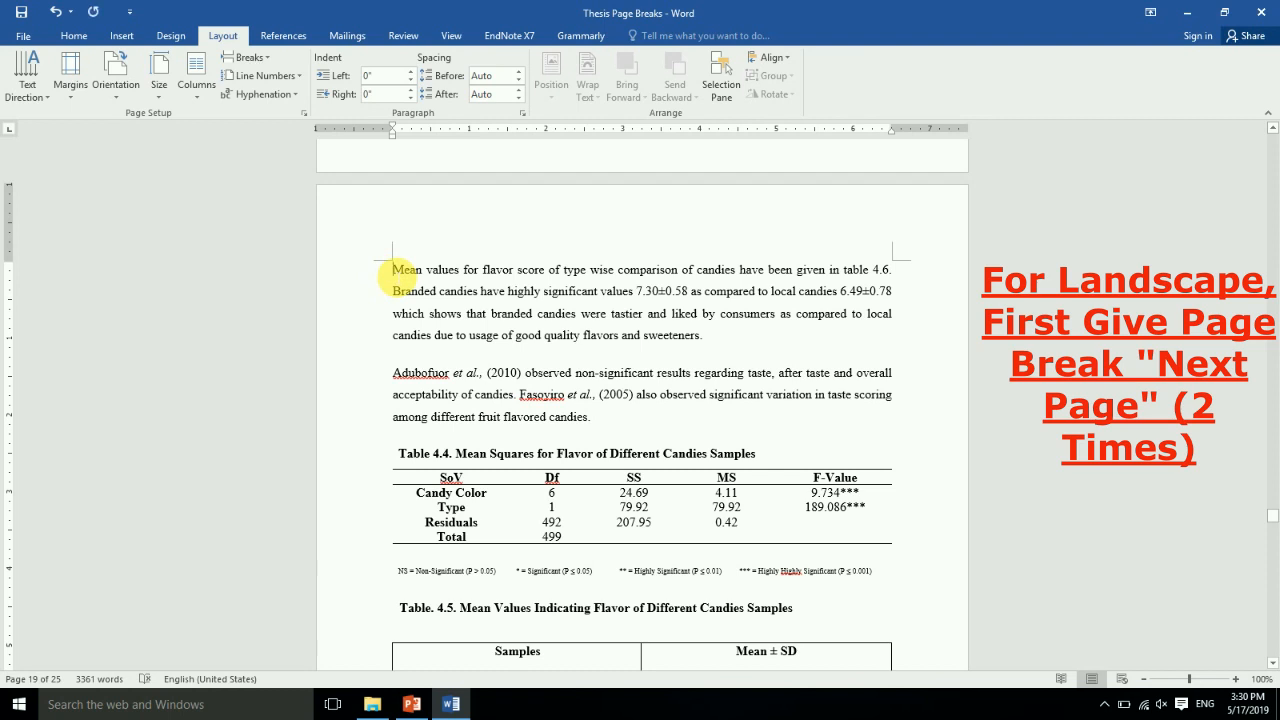
{"action": "left_click", "coordinate": [250, 57]}
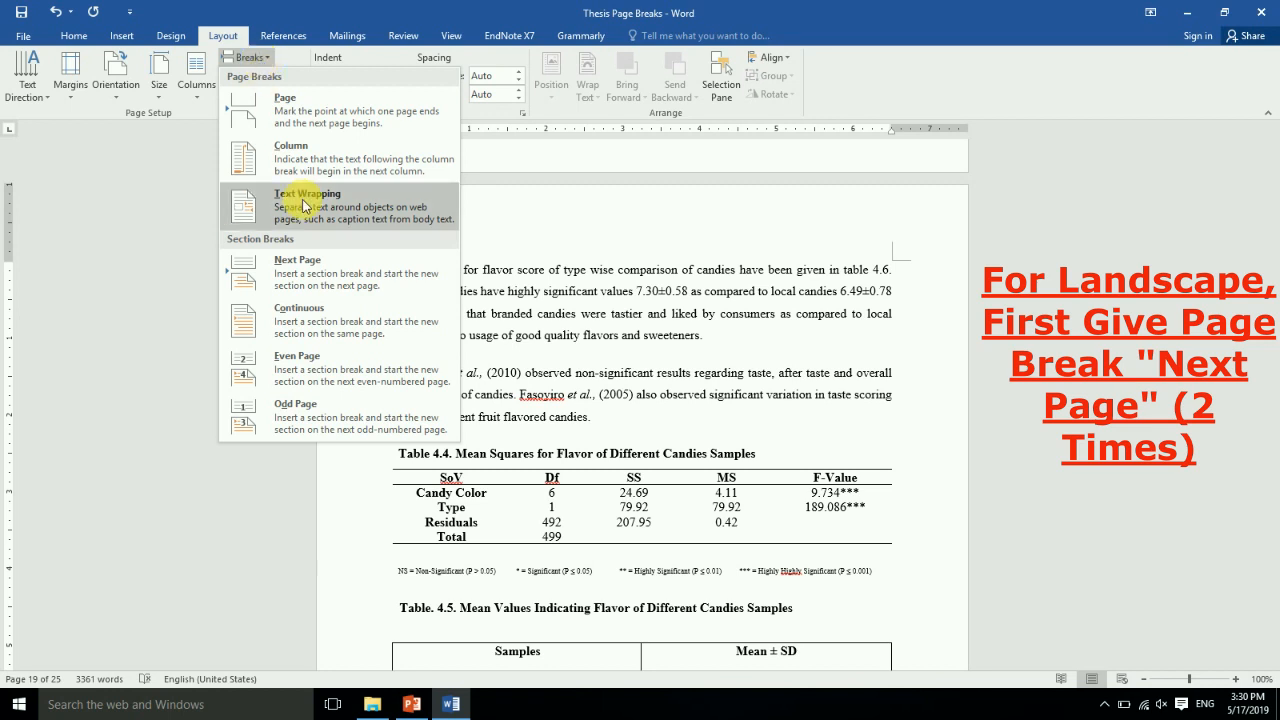
{"action": "left_click", "coordinate": [312, 273]}
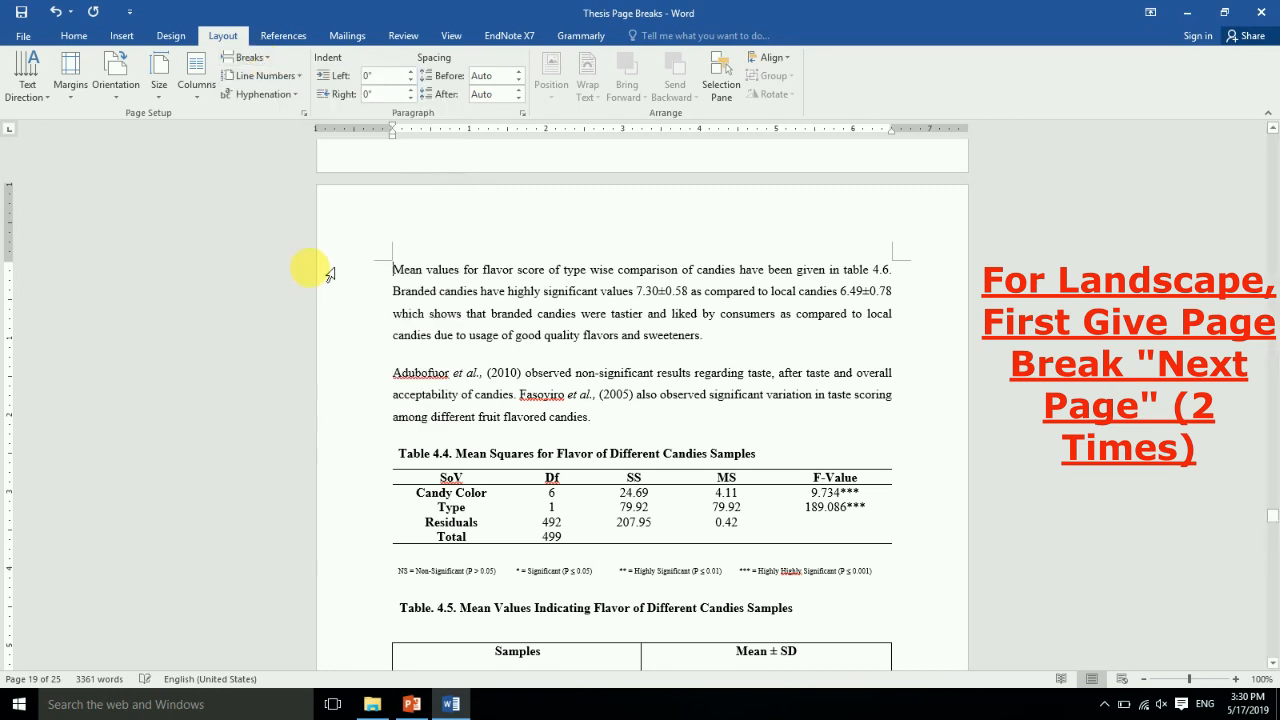
{"action": "left_click", "coordinate": [248, 57]}
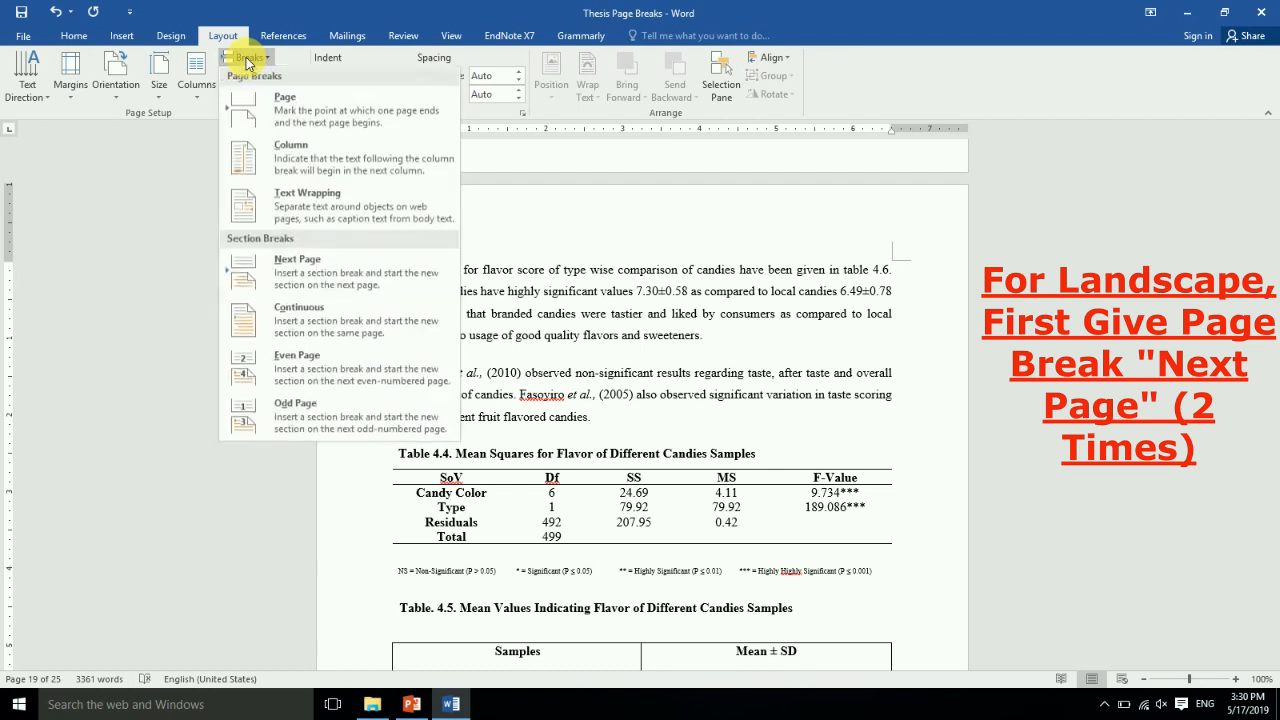
{"action": "left_click", "coordinate": [300, 268]}
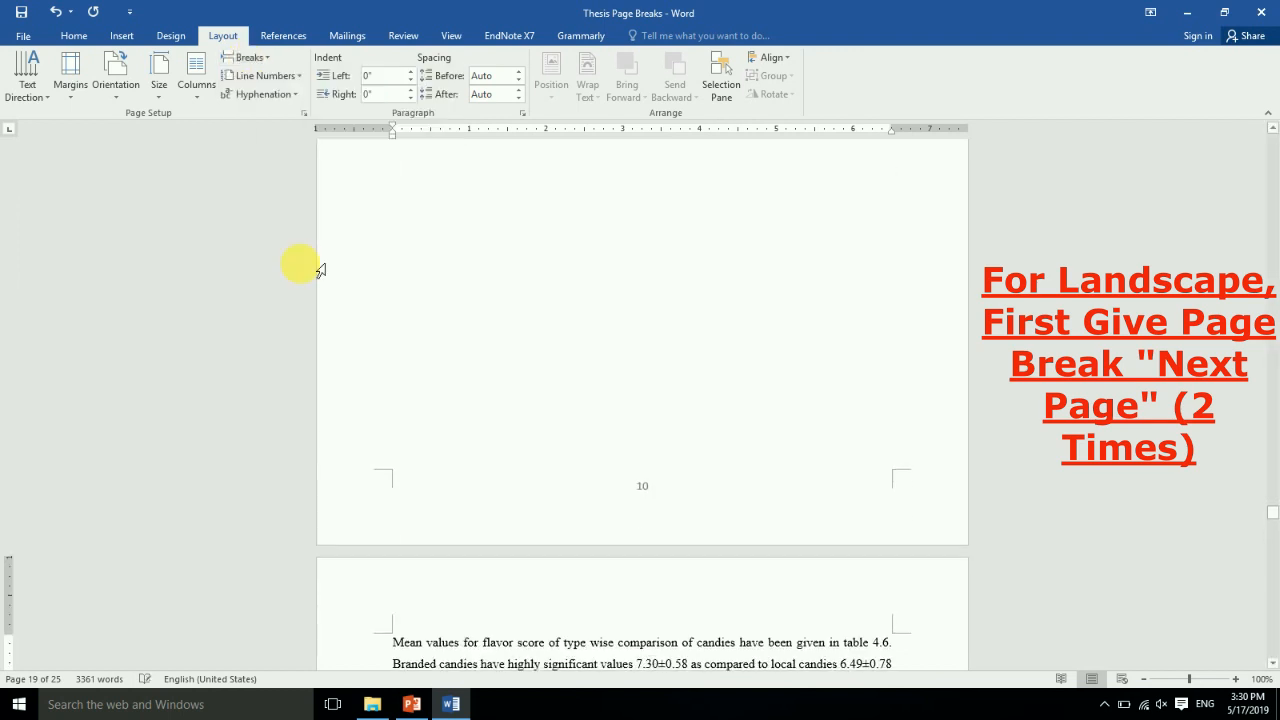
Set the orientation of the blank page before the "Mean values for flavor score" paragraph to Landscape
{"action": "left_click_drag", "start_coordinate": [1276, 528], "coordinate": [1273, 505]}
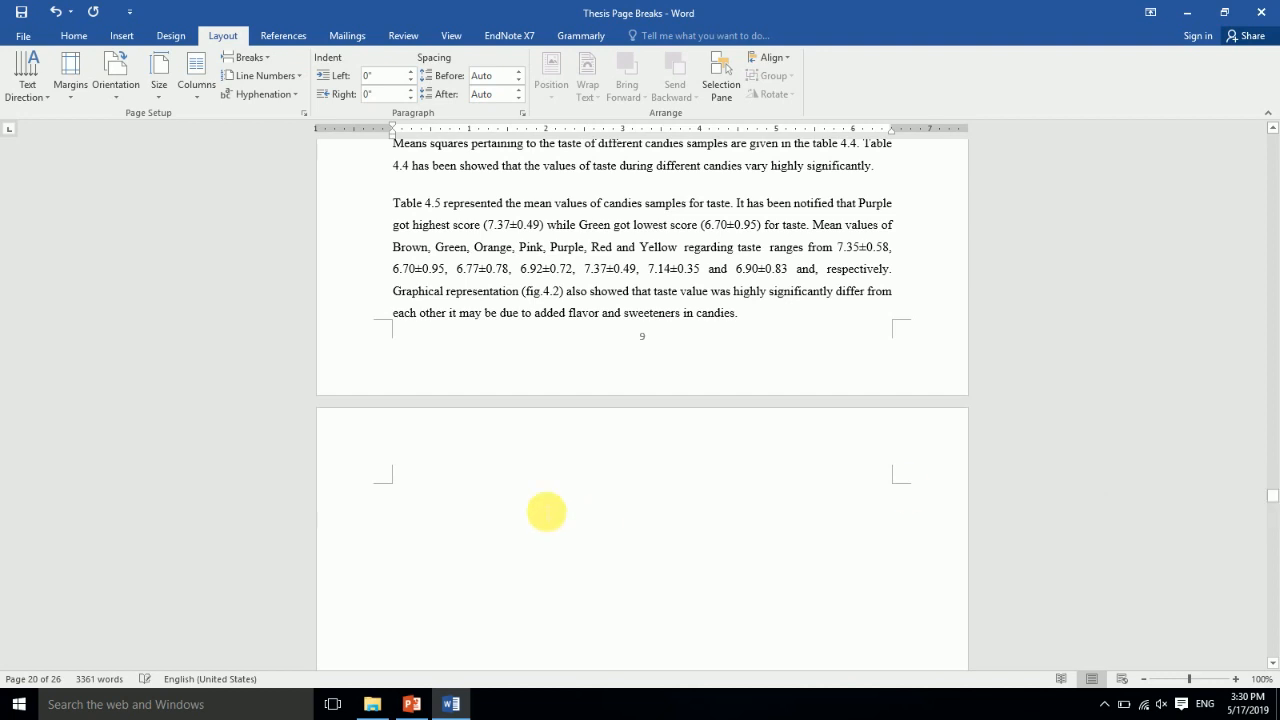
{"action": "left_click", "coordinate": [494, 500]}
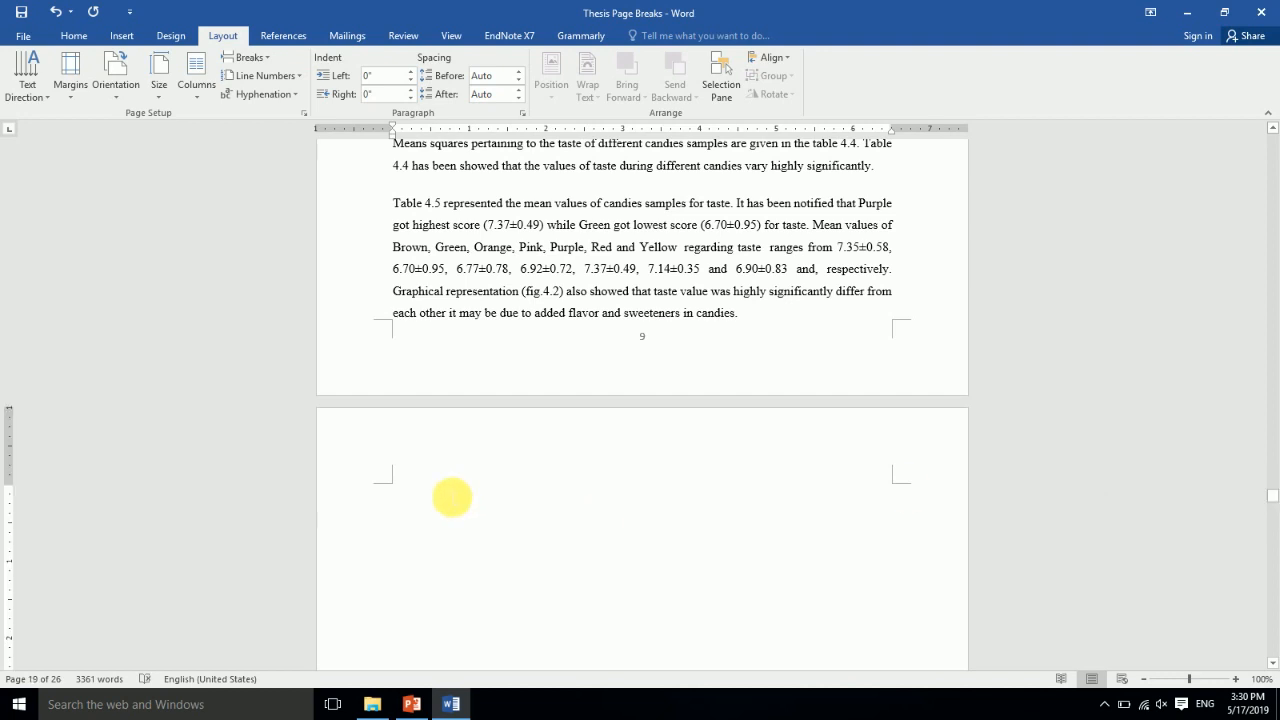
{"action": "left_click", "coordinate": [116, 102]}
{"action": "left_click", "coordinate": [138, 160]}
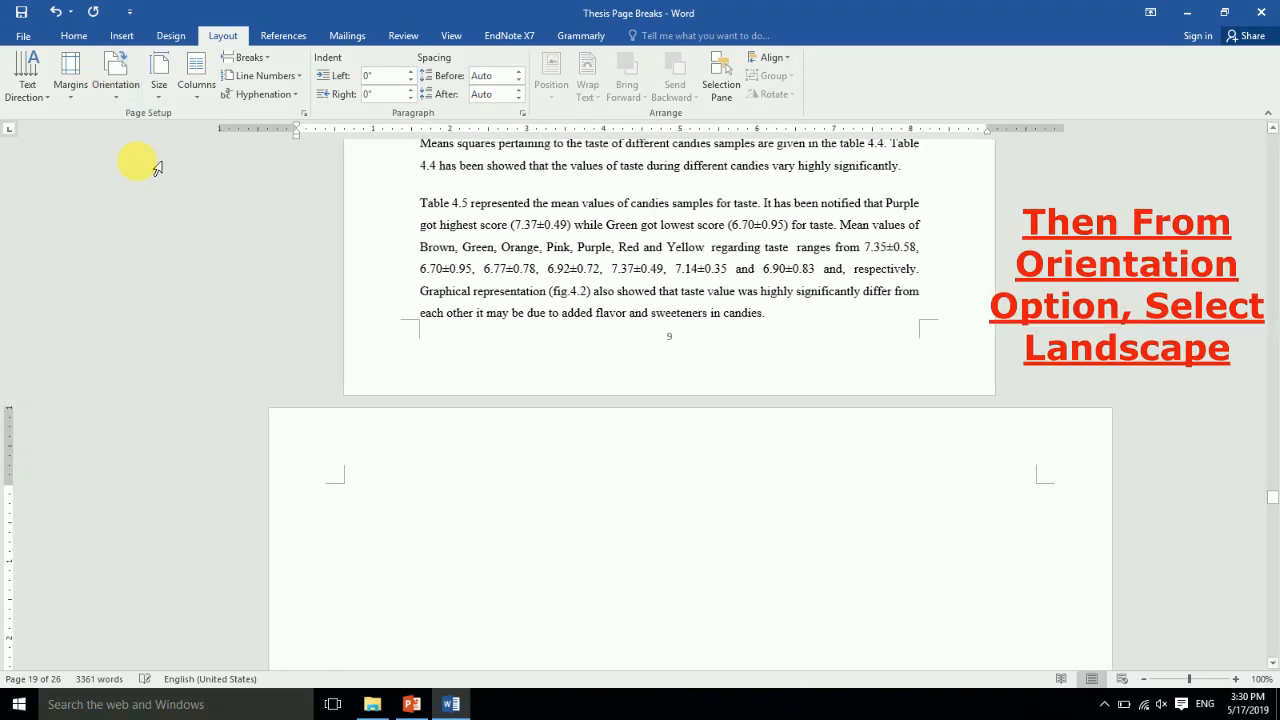
Copy the Table 4.5 samples and mean values table onto the blank landscape page and widen it to the page margins
{"action": "left_click_drag", "start_coordinate": [1275, 500], "coordinate": [1261, 524]}
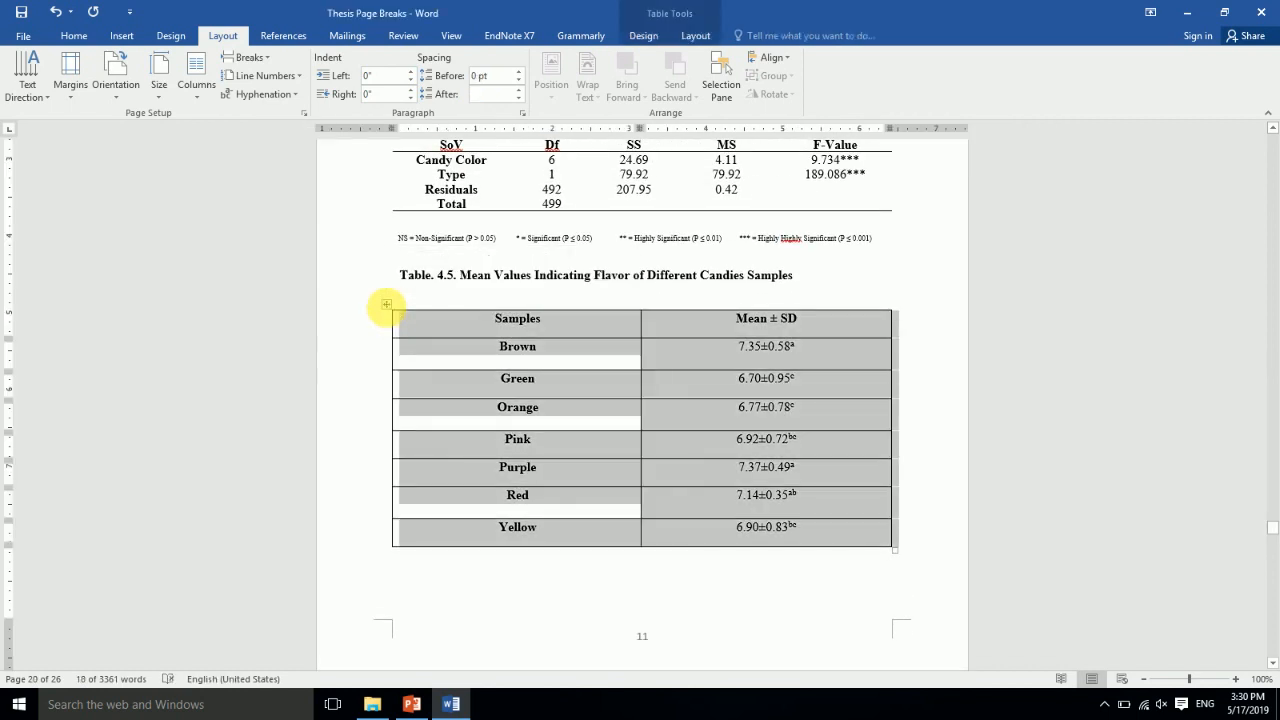
{"action": "left_click_drag", "start_coordinate": [1272, 535], "coordinate": [1272, 507]}
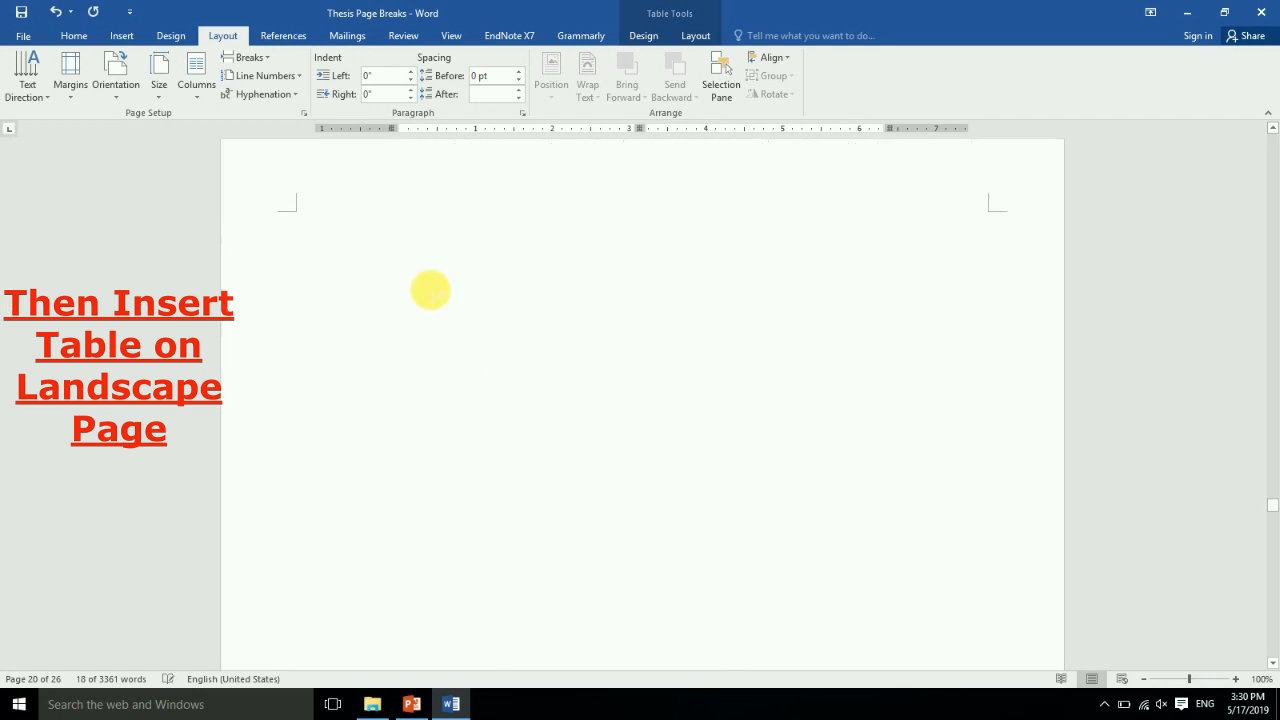
{"action": "left_click", "coordinate": [430, 290]}
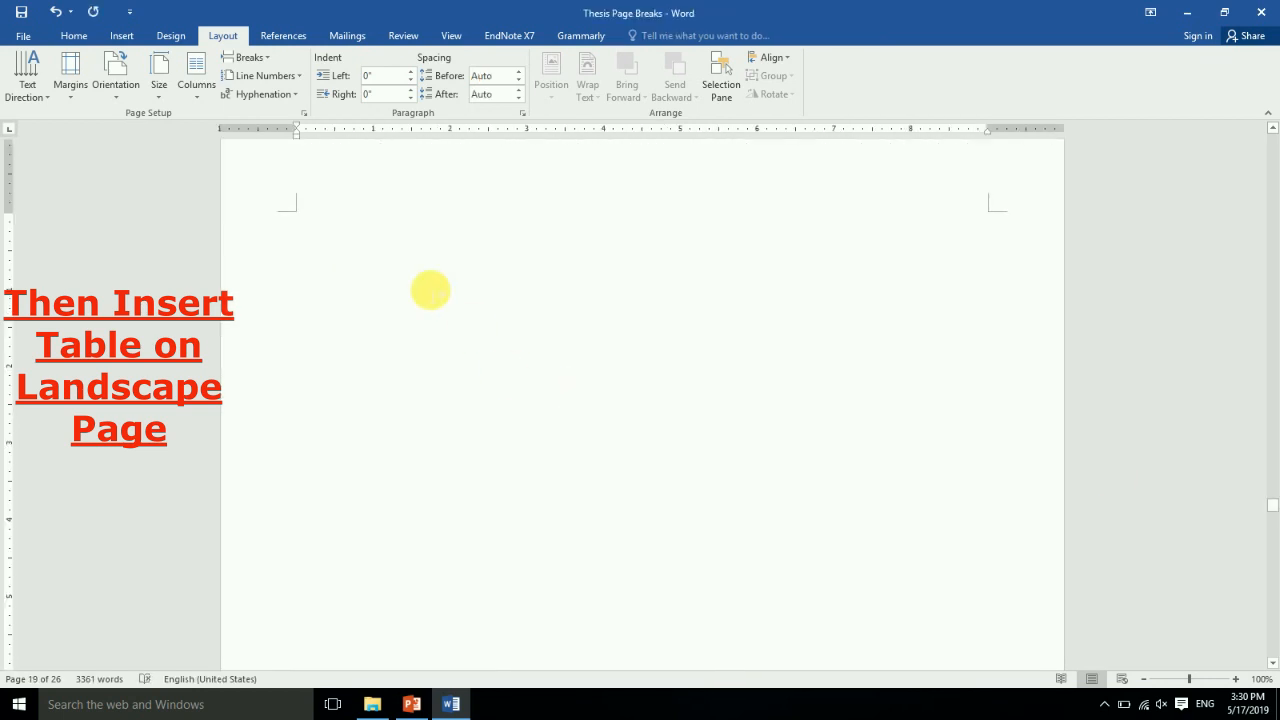
{"action": "type", "text": "Samples\tMean ± SD Brown\t7.35±0.58a Green\t6.70±0.95c Orange\t6.77±0.78c Pink\t6.92±0.72bc Purple\t7.37±0.49a Red\t7.14±0.35ab Yellow\t6.90±0.83bc"}
{"action": "left_click_drag", "start_coordinate": [803, 460], "coordinate": [1003, 460]}
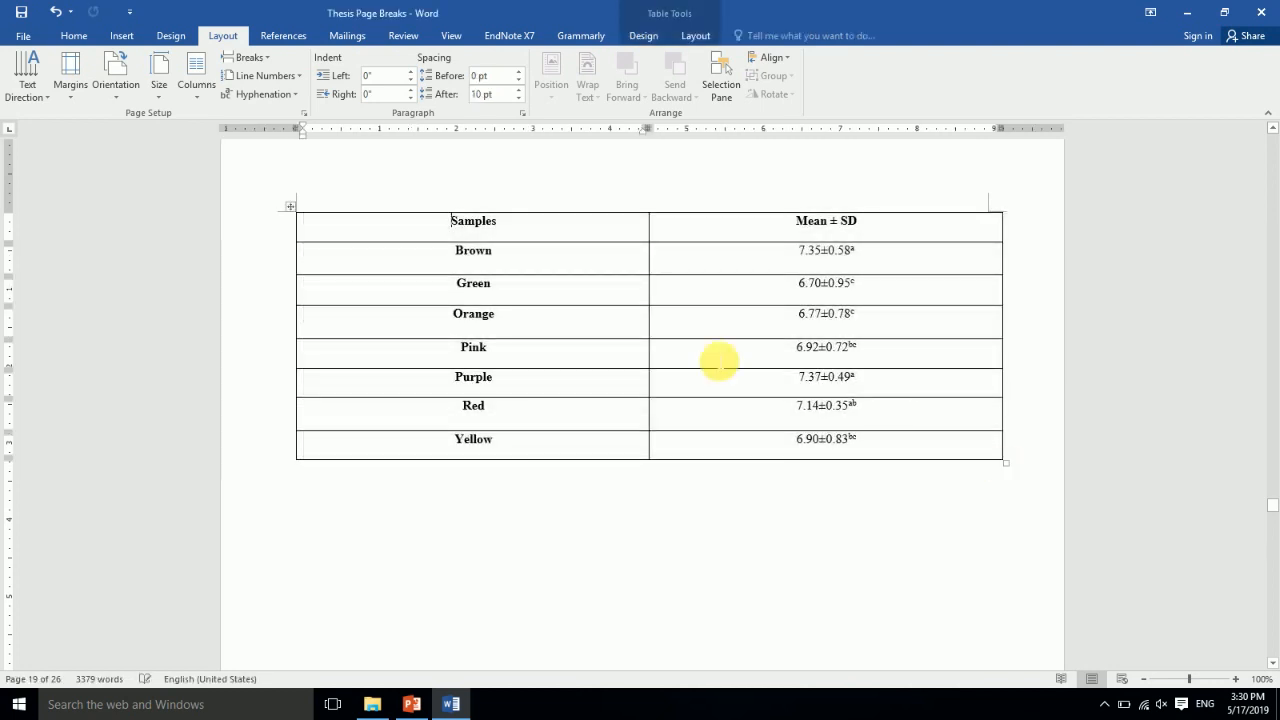
{"action": "mouse_move", "coordinate": [1274, 512]}
{"action": "left_mouse_down"}
{"action": "mouse_move", "coordinate": [1260, 503]}
{"action": "mouse_move", "coordinate": [1272, 526]}
{"action": "mouse_move", "coordinate": [1266, 506]}
{"action": "mouse_move", "coordinate": [1262, 520]}
{"action": "left_mouse_up"}
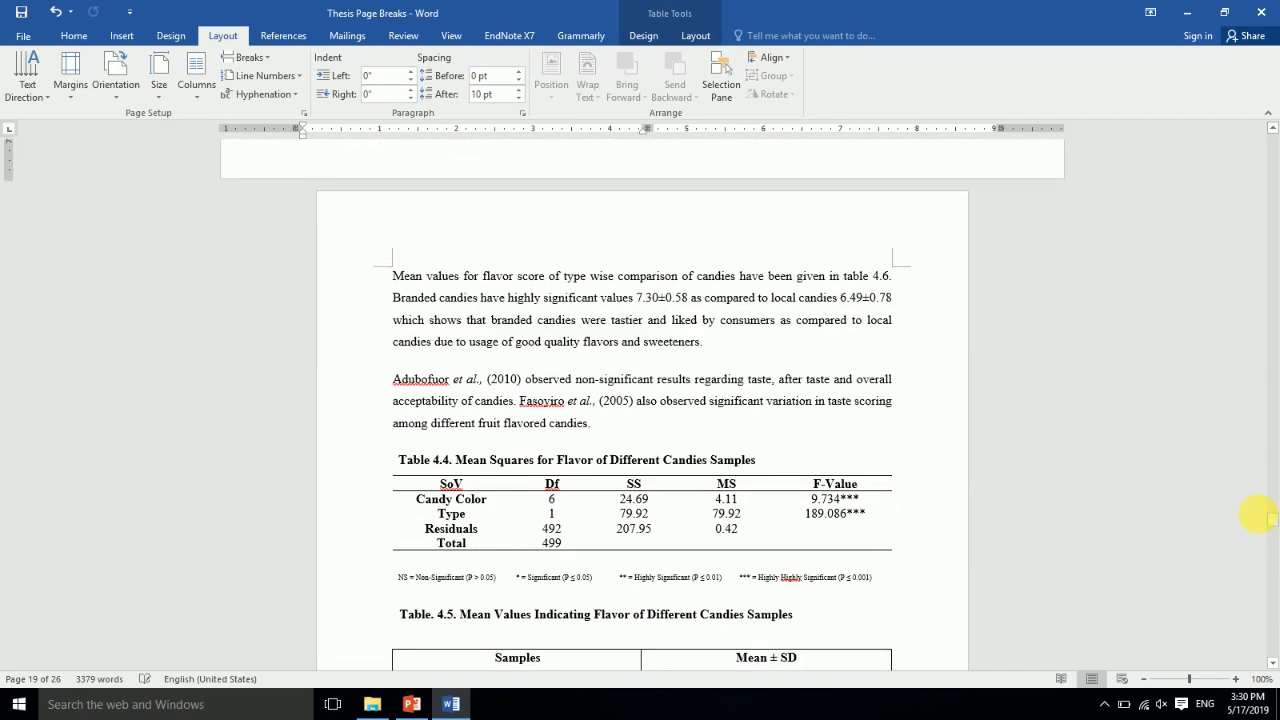
Set the section starting at the "Mean values for flavor score" paragraph to Landscape orientation
{"action": "left_click", "coordinate": [393, 287]}
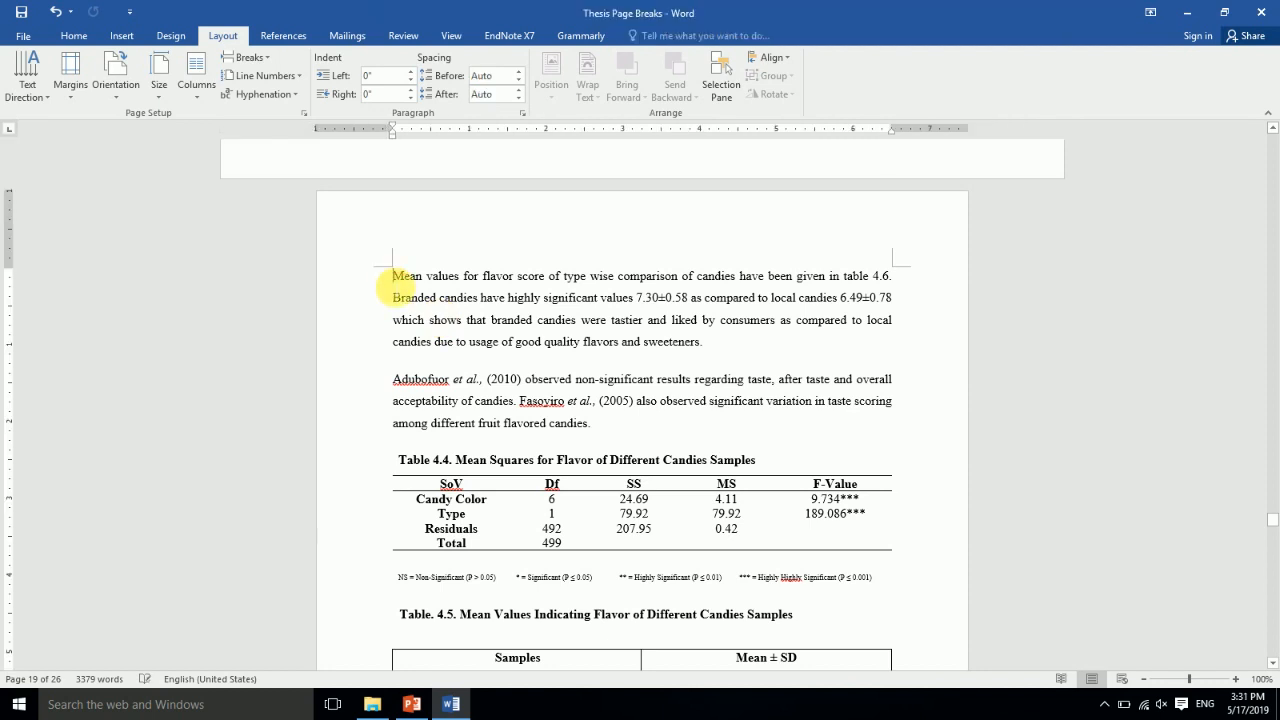
{"action": "left_click", "coordinate": [110, 92]}
{"action": "left_click", "coordinate": [126, 155]}
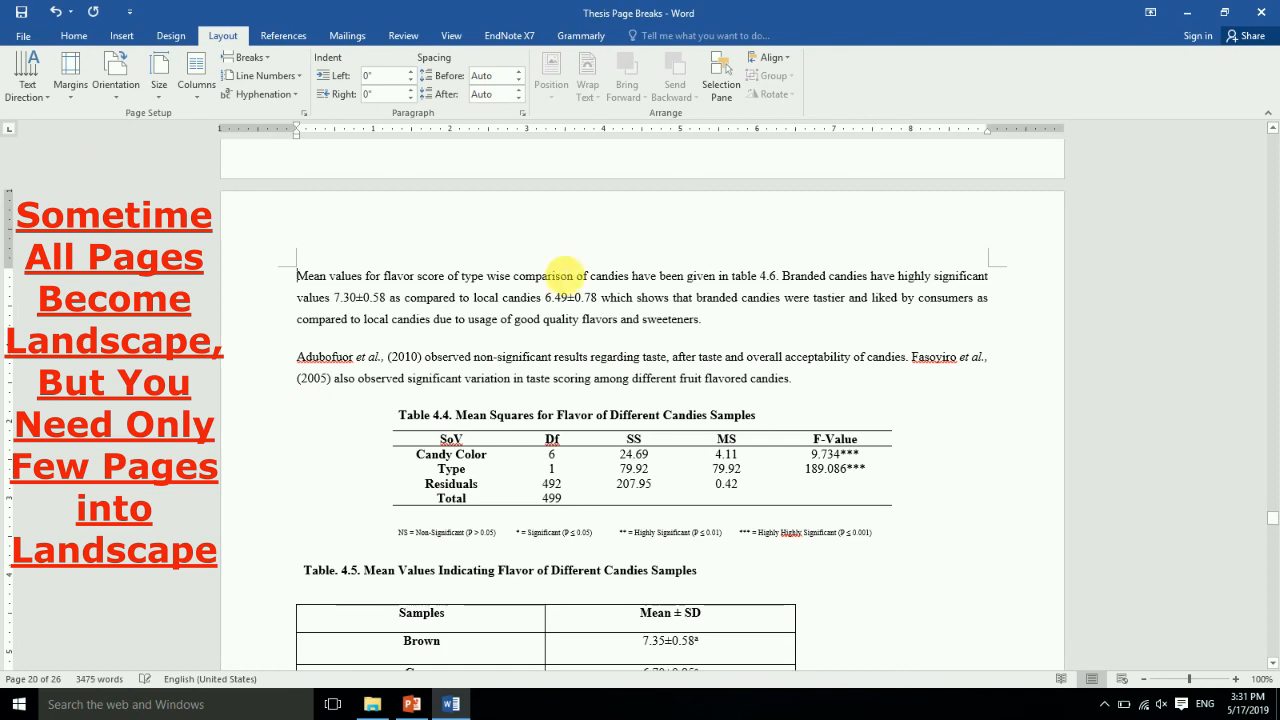
Insert a Continuous section break before the first "I want to thanks my all friends" paragraph below the Fig 4.2 caption
{"action": "left_click_drag", "start_coordinate": [1270, 517], "coordinate": [1237, 560]}
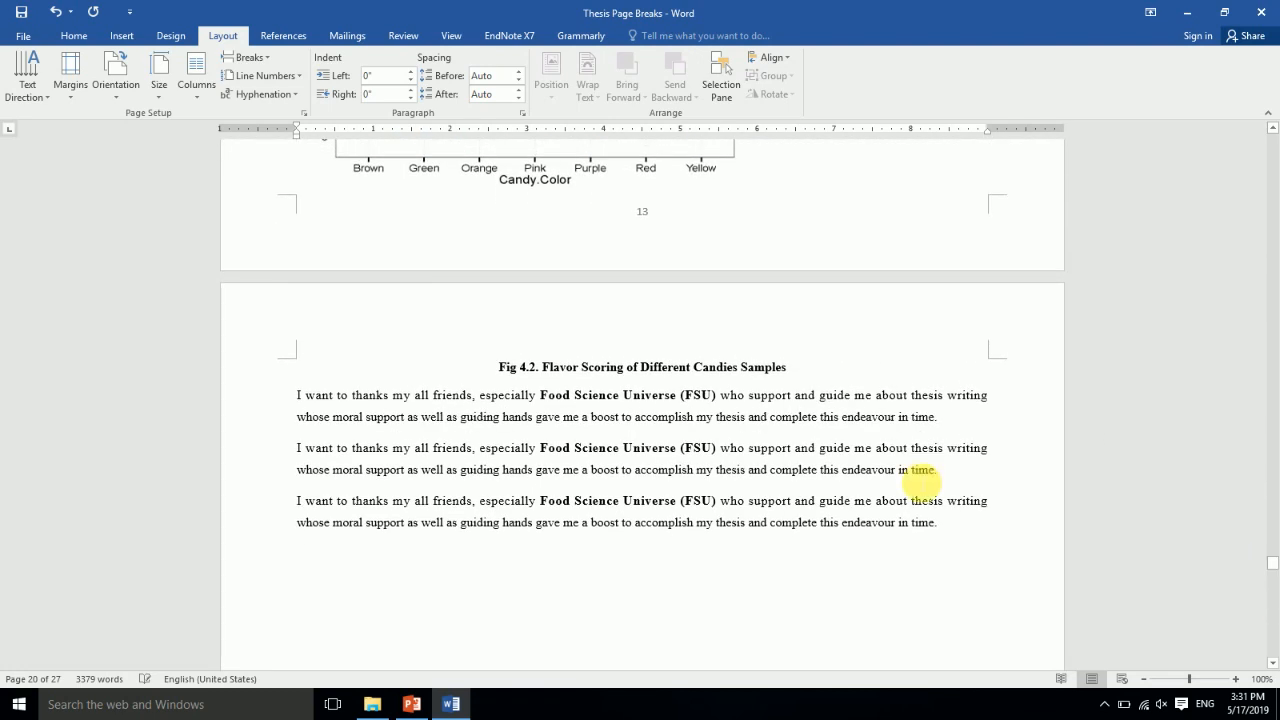
{"action": "left_click", "coordinate": [297, 397]}
{"action": "left_click", "coordinate": [250, 57]}
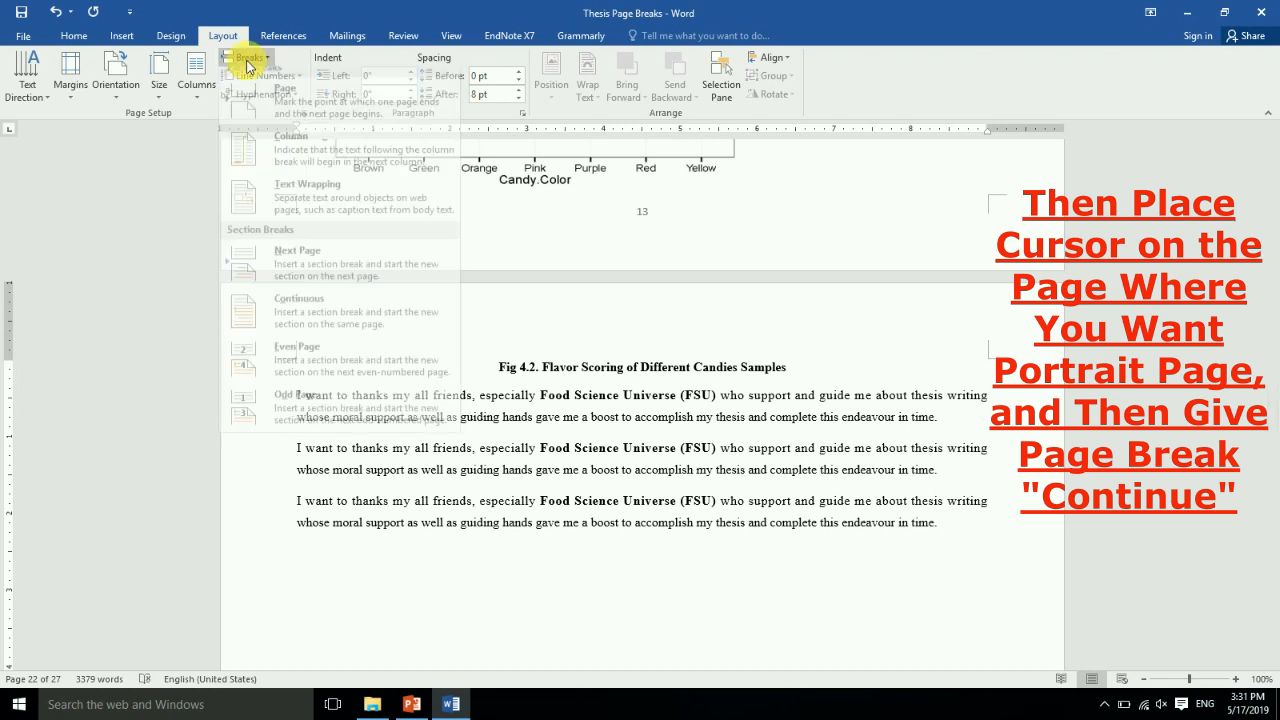
{"action": "left_click", "coordinate": [335, 315]}
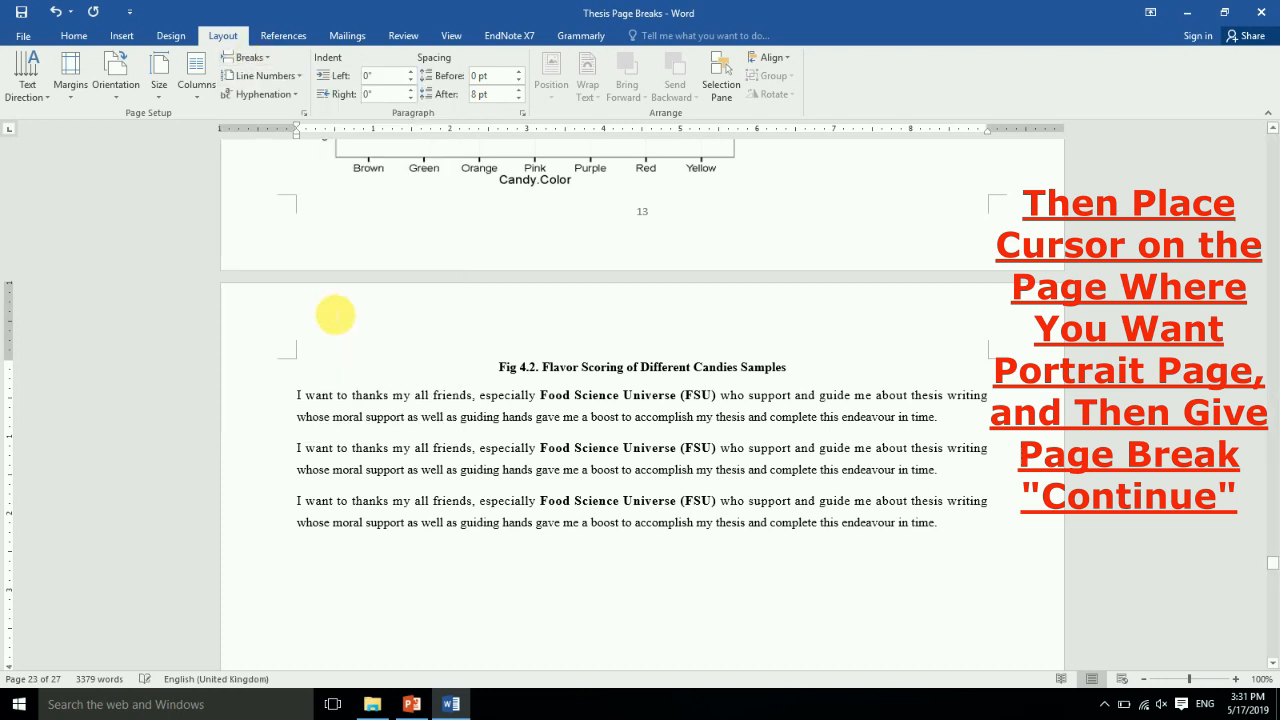
Set the section starting at the first "I want to thanks my all friends" paragraph to Portrait orientation
{"action": "left_click", "coordinate": [115, 80]}
{"action": "left_click", "coordinate": [111, 126]}
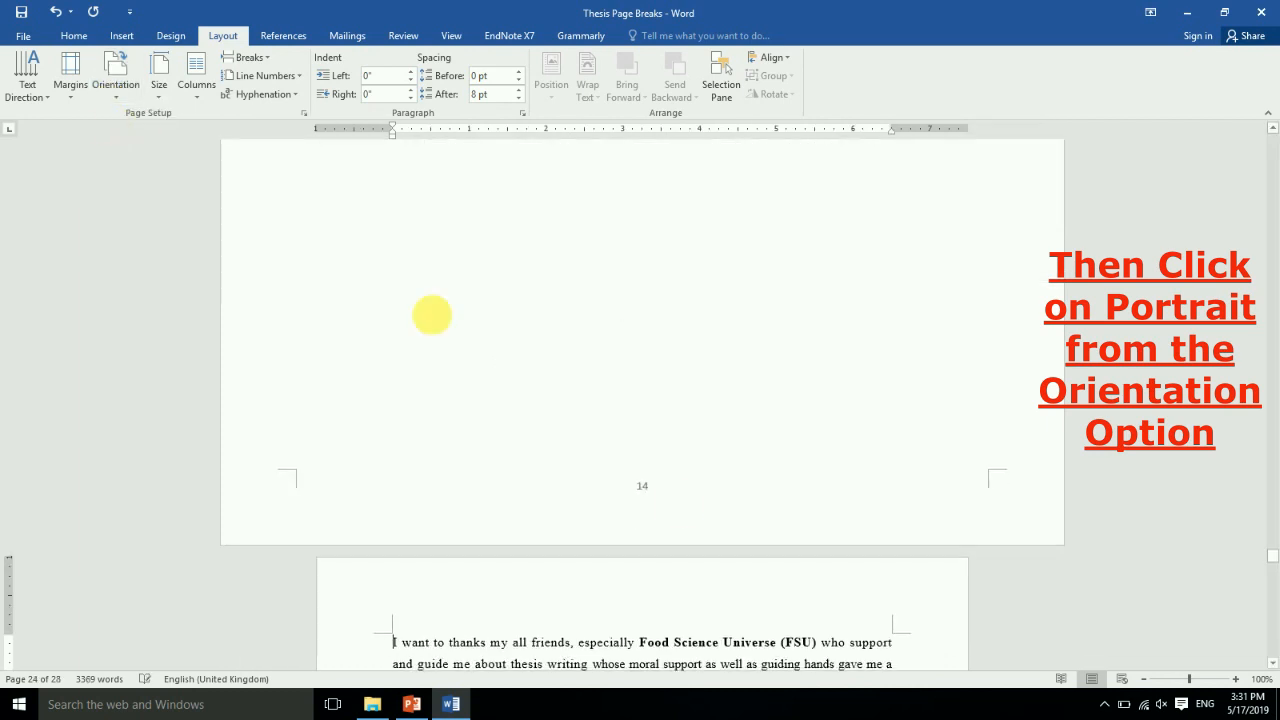
{"action": "left_click_drag", "start_coordinate": [1270, 557], "coordinate": [1228, 560]}
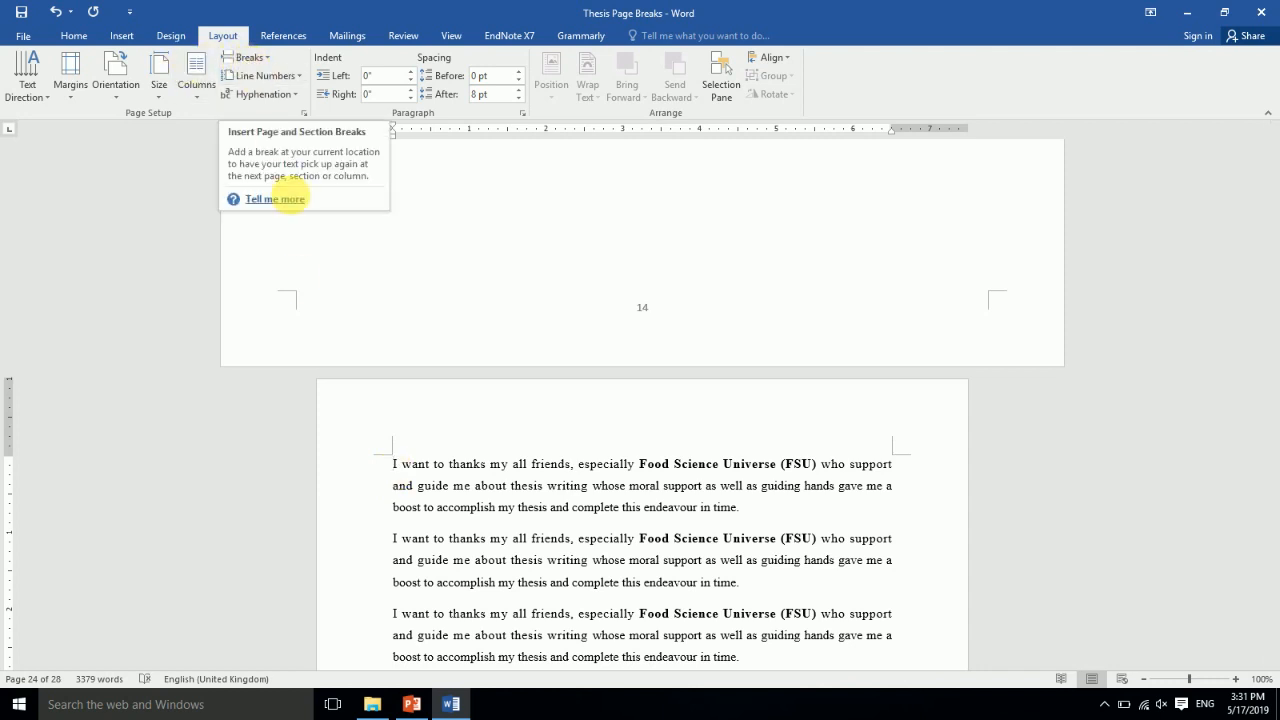
{"action": "left_click", "coordinate": [116, 80]}
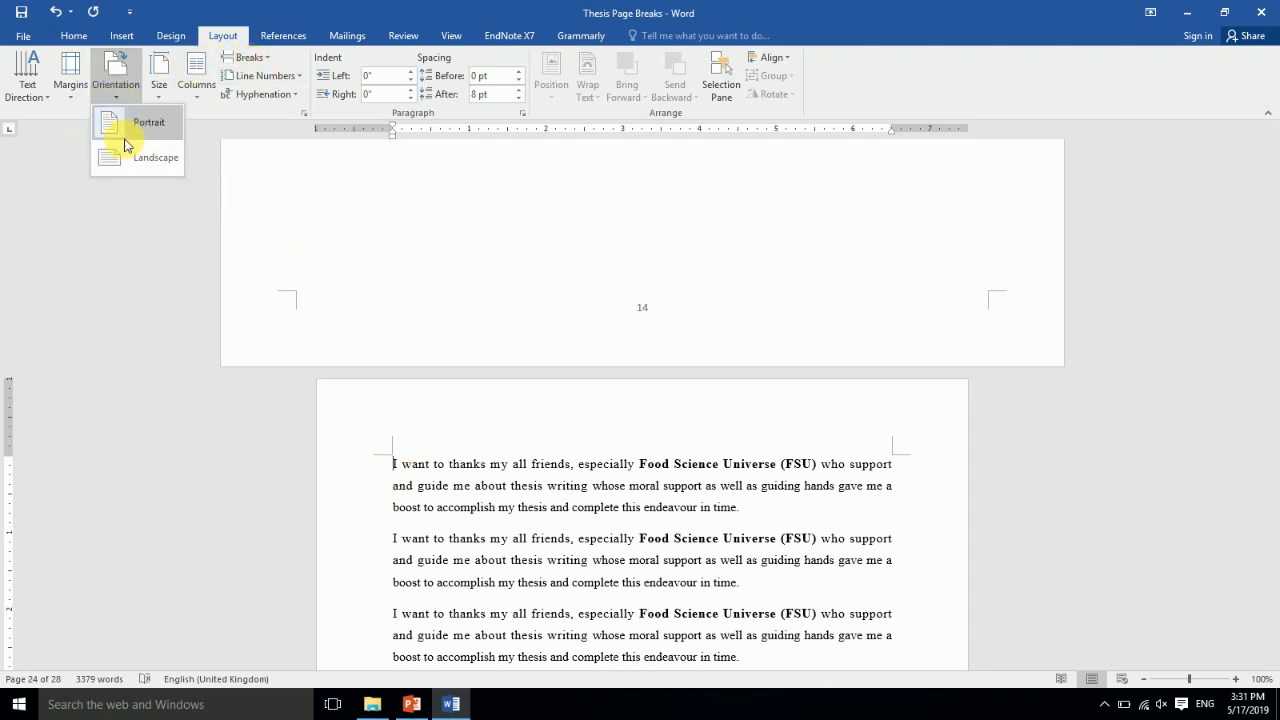
{"action": "left_click", "coordinate": [614, 592]}
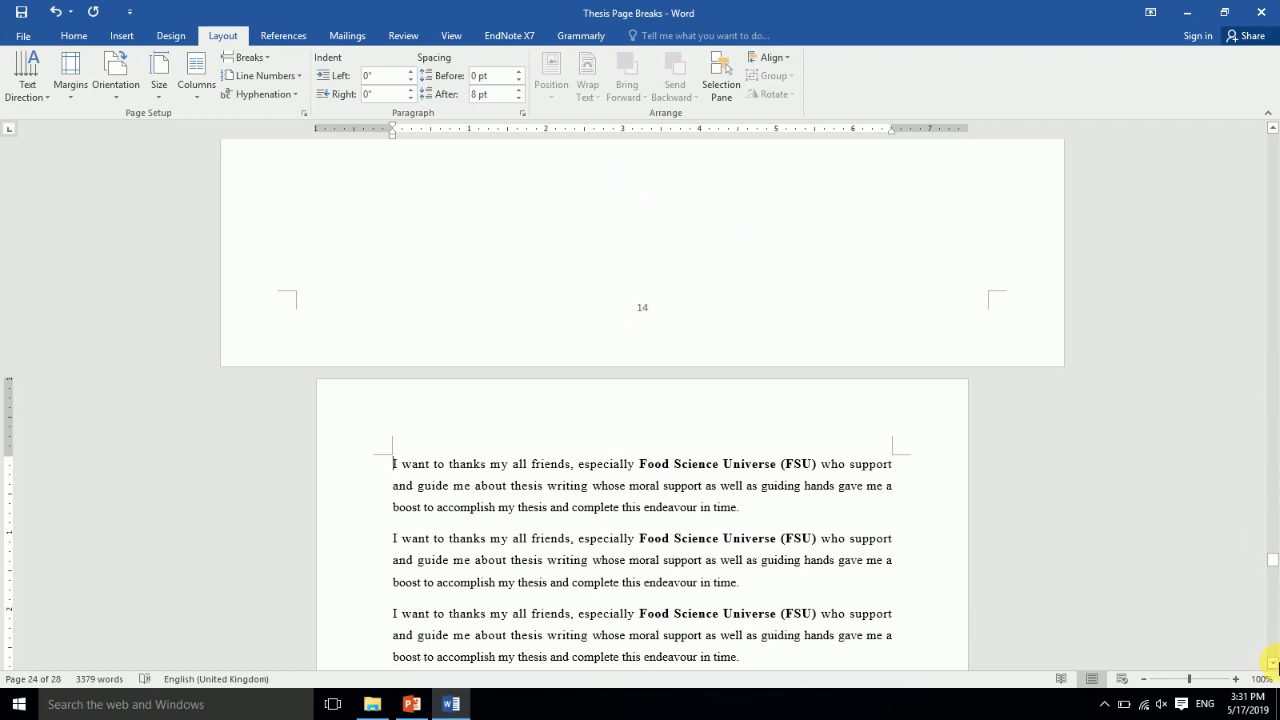
Look back through the thesis from the landscape pages to the title page and switch to the PowerPoint presentation
{"action": "left_click_drag", "start_coordinate": [1273, 560], "coordinate": [1272, 495]}
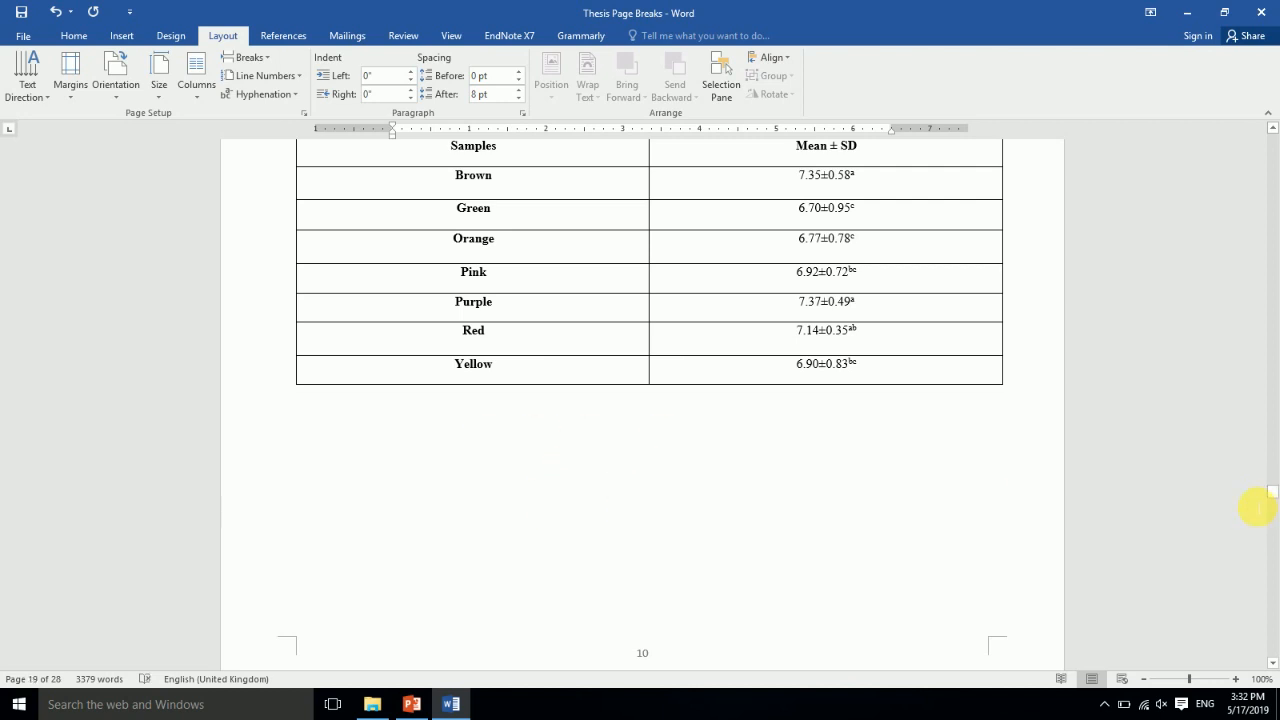
{"action": "left_click_drag", "start_coordinate": [1272, 487], "coordinate": [1274, 139]}
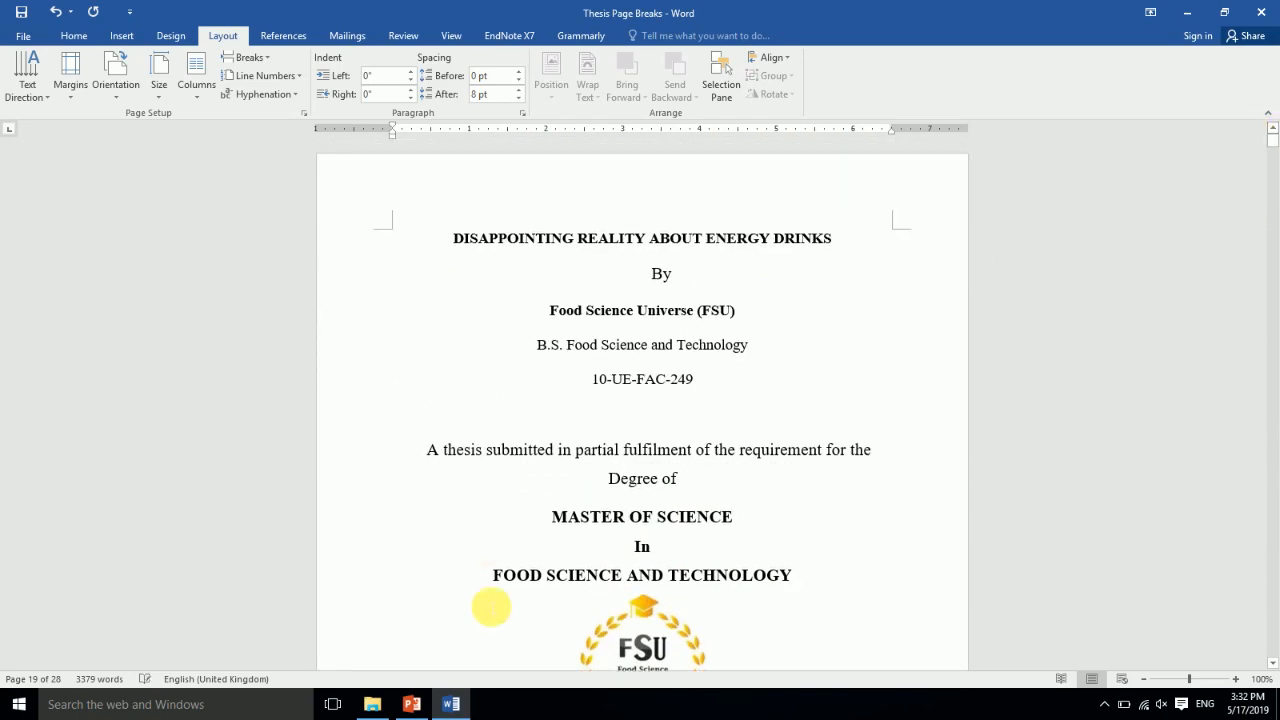
{"action": "left_click", "coordinate": [411, 704]}
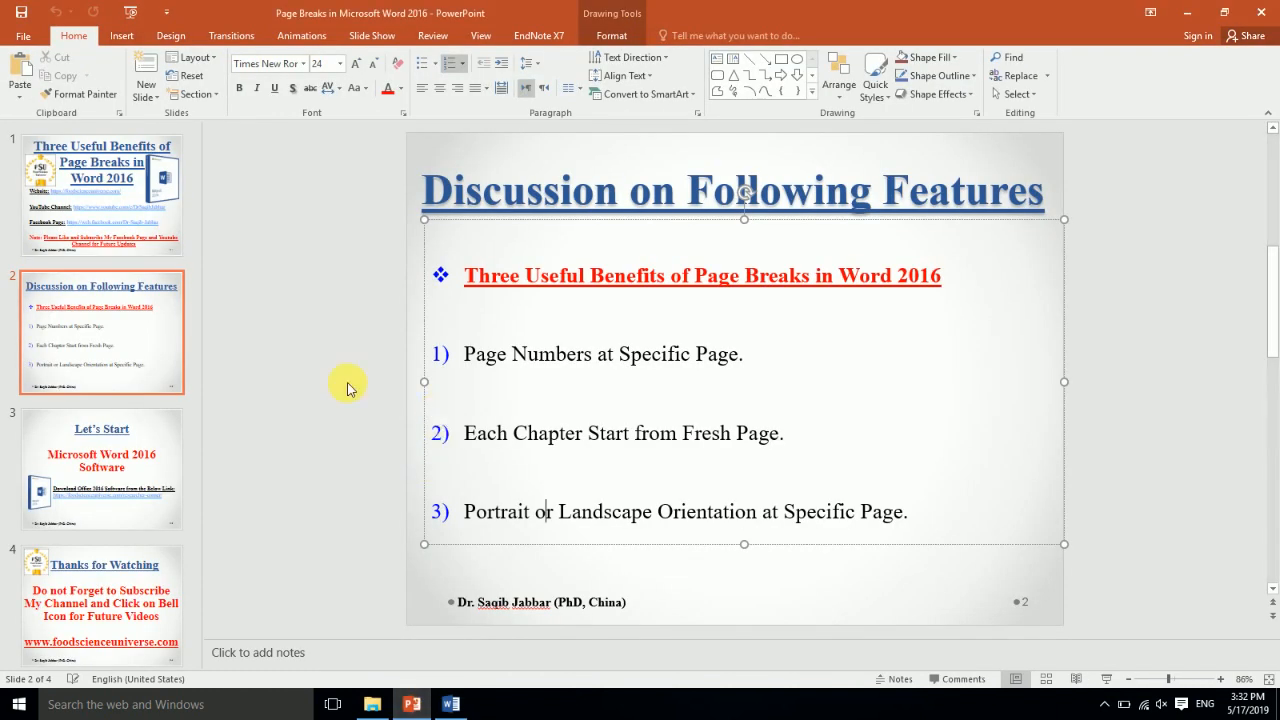